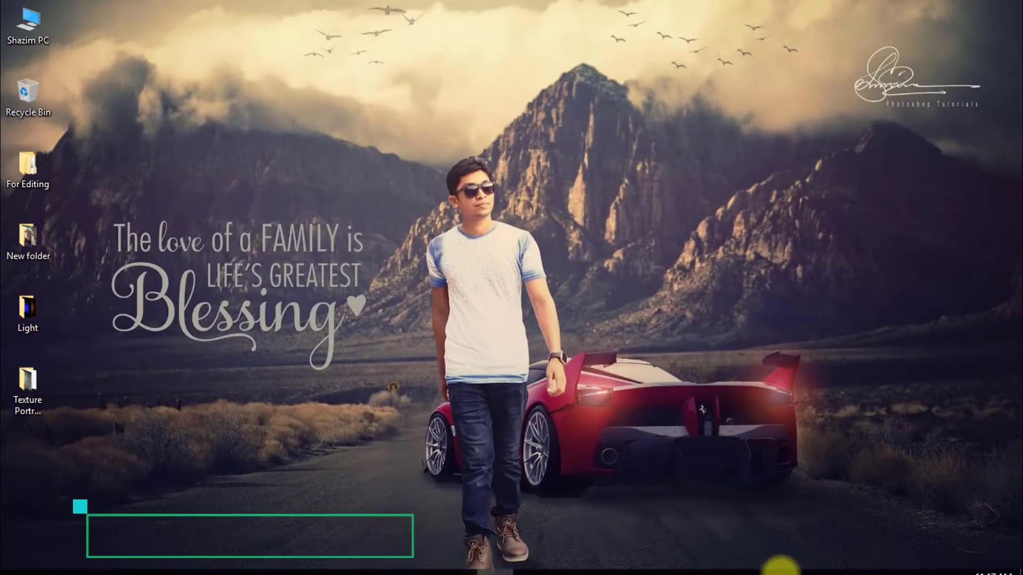
Switch to Photoshop and open the Background and IMG_7948 images from the Texture Portrait Editing folder
left_click(780, 567)
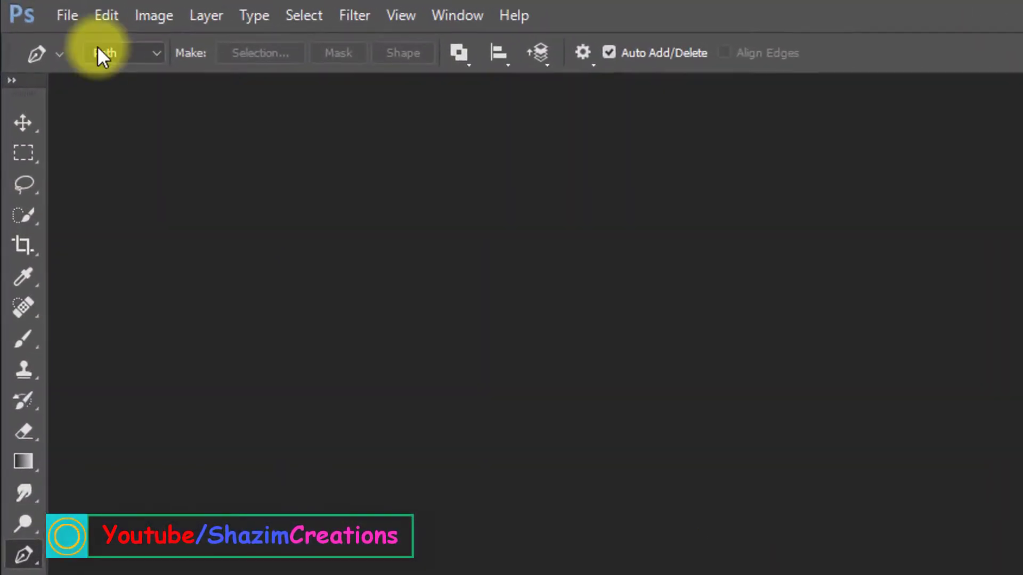
left_click(68, 14)
left_click(82, 63)
left_click(302, 215)
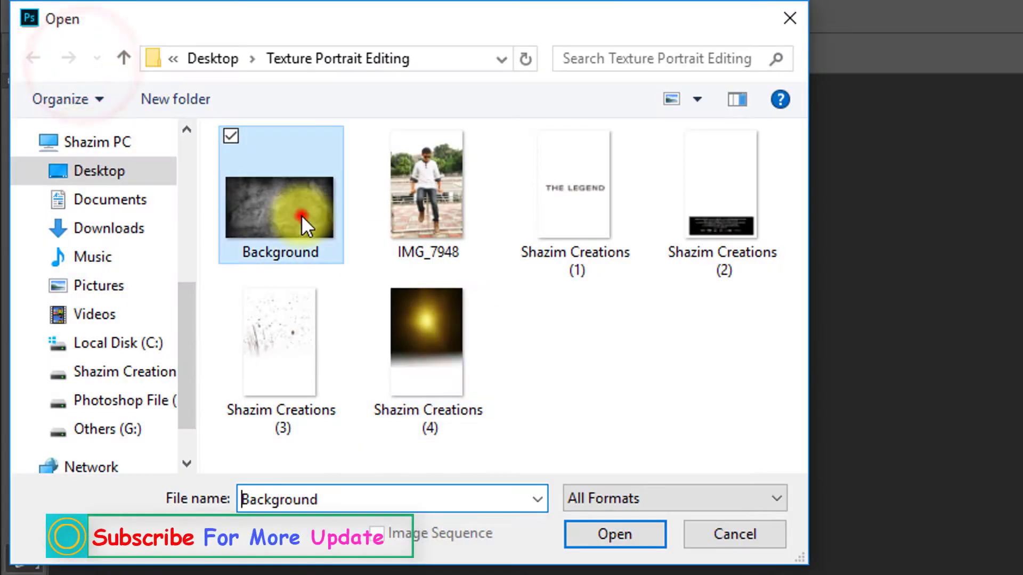
left_click(407, 215, "ctrl")
left_click(611, 533)
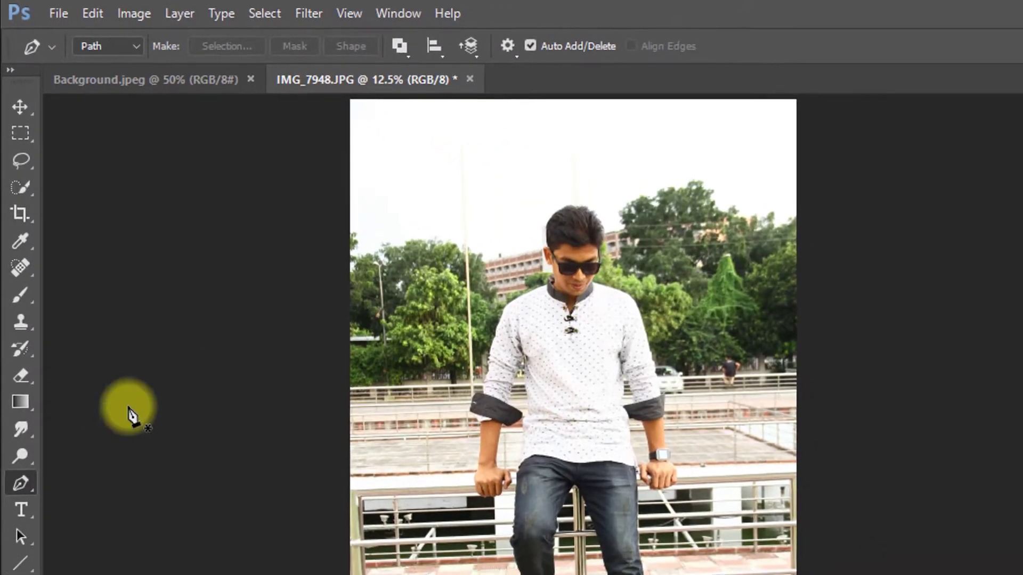
Start a Pen tool path along the outer edge of the man's shirt shoulder in IMG_7948
right_click(24, 483)
left_click(82, 478)
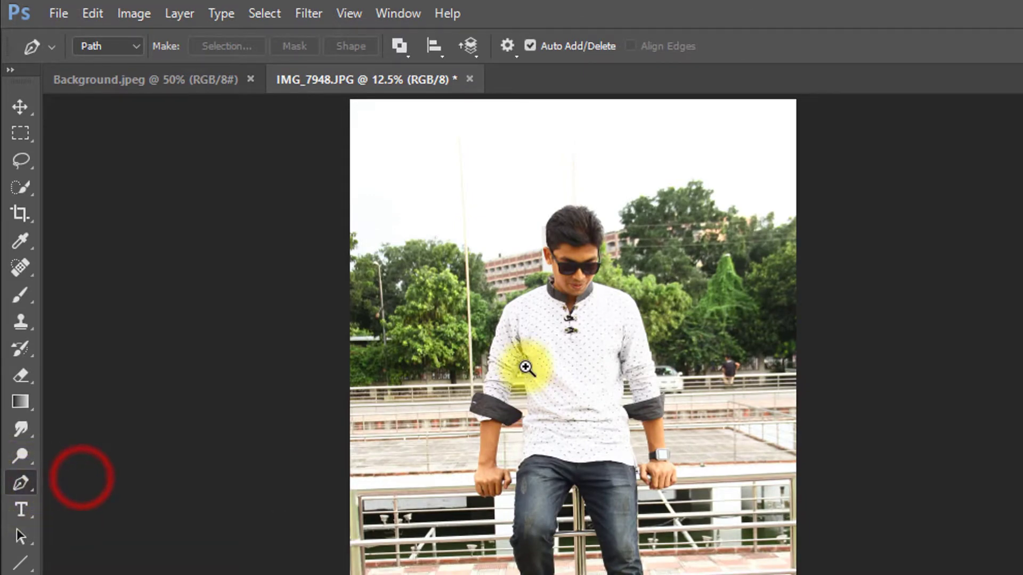
left_click_drag(525, 367, 489, 539)
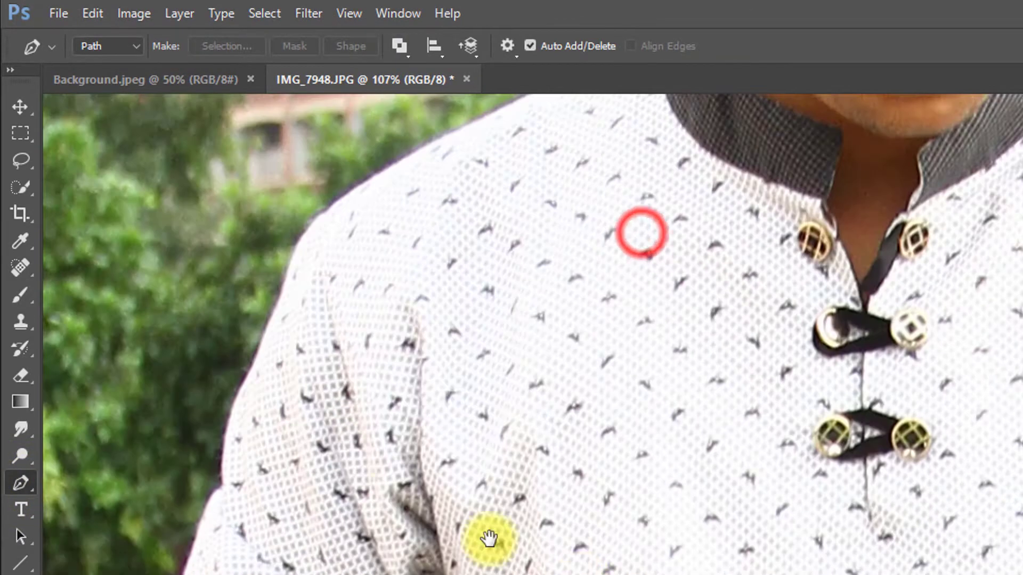
left_click_drag(342, 365, 446, 214)
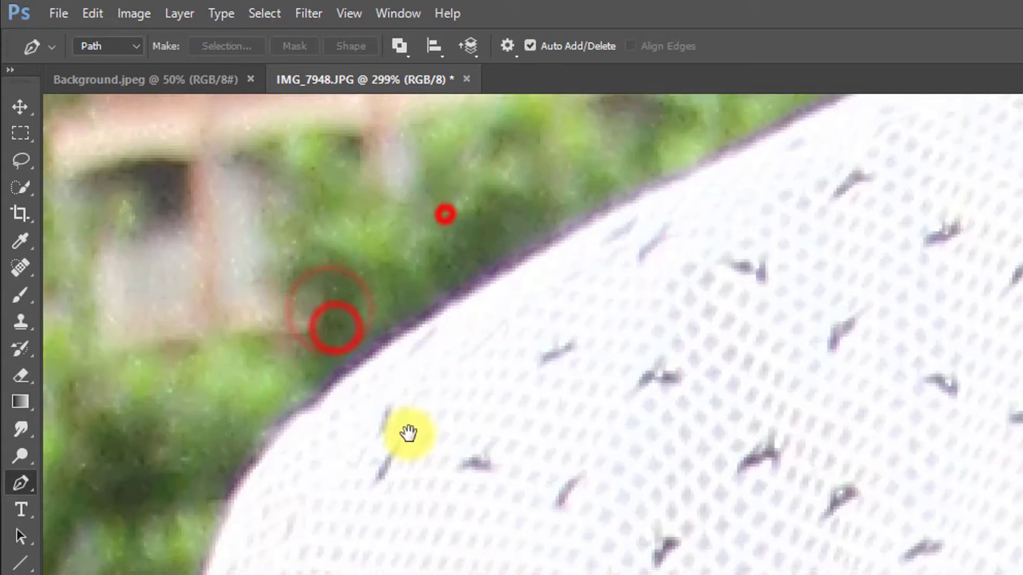
left_click(317, 407)
left_click(533, 258)
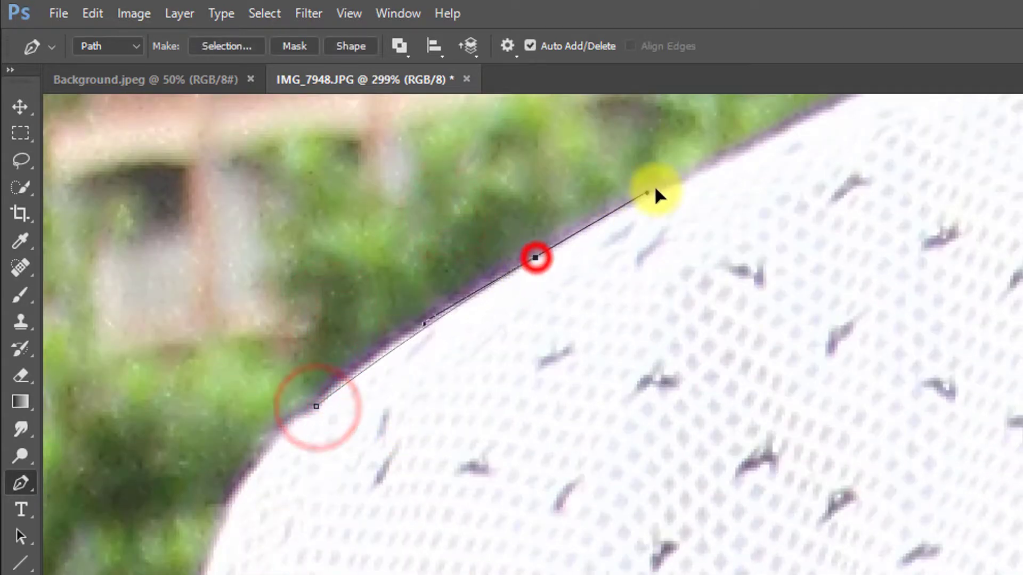
left_click(659, 191)
Continue the path from the shoulder up around the collar, neck and ear to the top of the hair
scroll(715, 167, "right", 3)
left_click(714, 224)
left_click(741, 202)
left_click(794, 187)
left_click_drag(803, 167, 486, 525)
left_click_drag(488, 449, 499, 381)
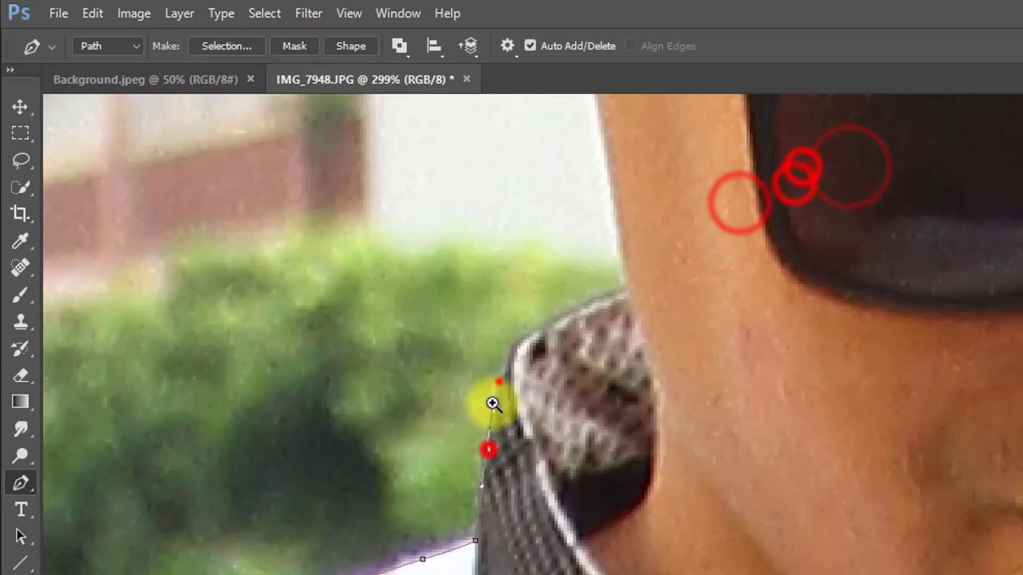
left_click(498, 380, "ctrl")
left_click_drag(533, 335, 476, 410)
left_click_drag(522, 389, 524, 380)
left_click_drag(479, 308, 471, 262)
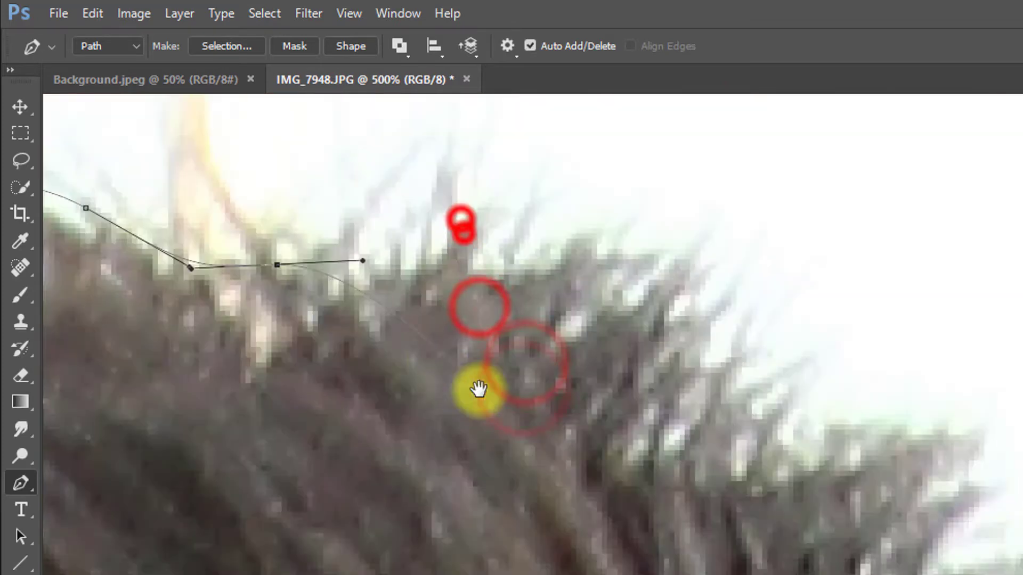
Trace the path over the top of the hair and down the other side of the head past the sunglasses
scroll(434, 354, "down", 5)
left_click_drag(678, 292, 710, 306)
left_click_drag(813, 412, 852, 450)
left_click_drag(860, 525, 701, 246)
left_click_drag(817, 358, 847, 447)
scroll(850, 450, "down", 2)
left_click_drag(860, 508, 826, 382)
left_click_drag(840, 479, 851, 358)
scroll(851, 358, "up", 1)
left_click_drag(762, 498, 758, 522)
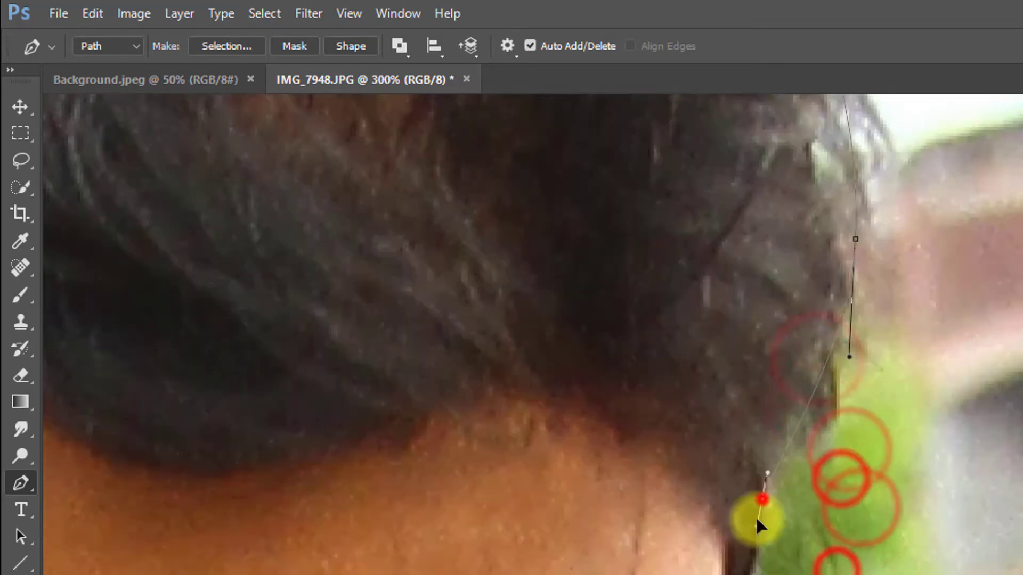
left_click(818, 566)
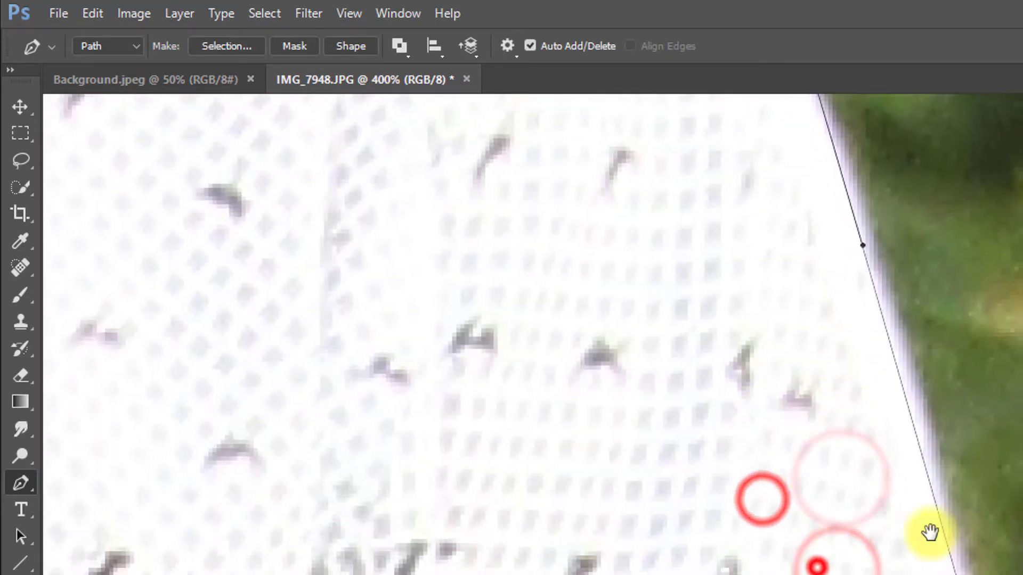
Trace the path down the sleeve, around the cuffs and shirt body, and up the opposite sleeve, closing it at the starting shoulder
left_click_drag(929, 532, 929, 319)
left_click_drag(1000, 573, 1011, 574)
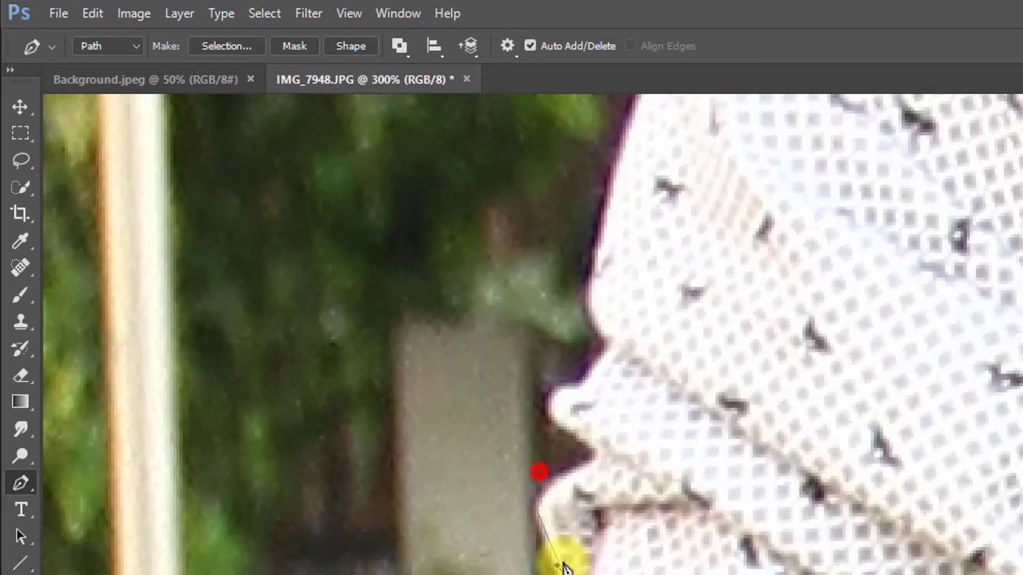
left_click_drag(607, 354, 612, 335)
left_click_drag(612, 335, 612, 504)
left_click_drag(607, 377, 644, 258)
left_click_drag(644, 262, 596, 415)
left_click_drag(596, 343, 557, 513)
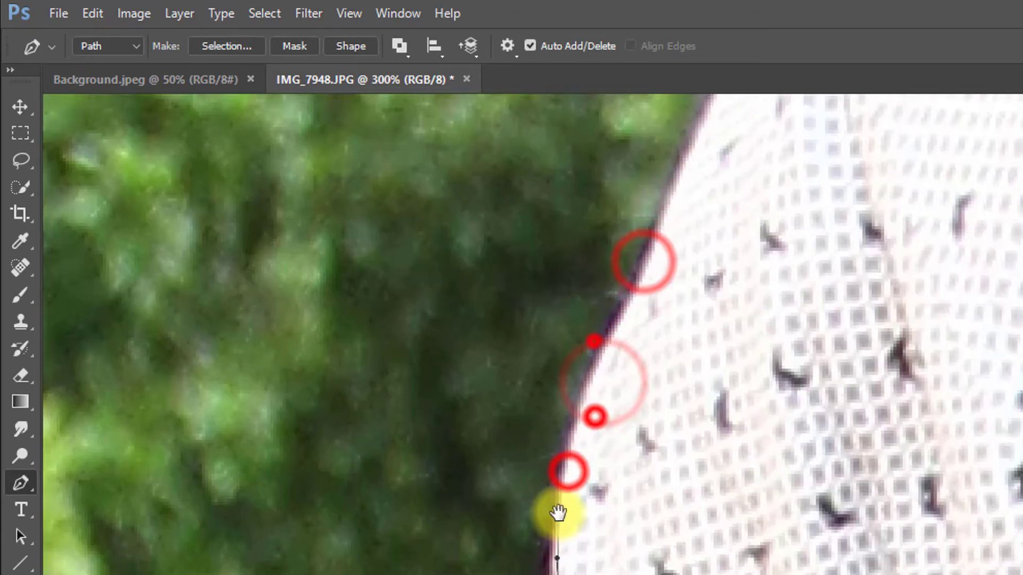
left_click_drag(615, 322, 663, 232)
left_click_drag(665, 215, 579, 465)
left_click_drag(691, 173, 626, 363)
left_click_drag(776, 356, 586, 357)
left_click_drag(819, 386, 508, 383)
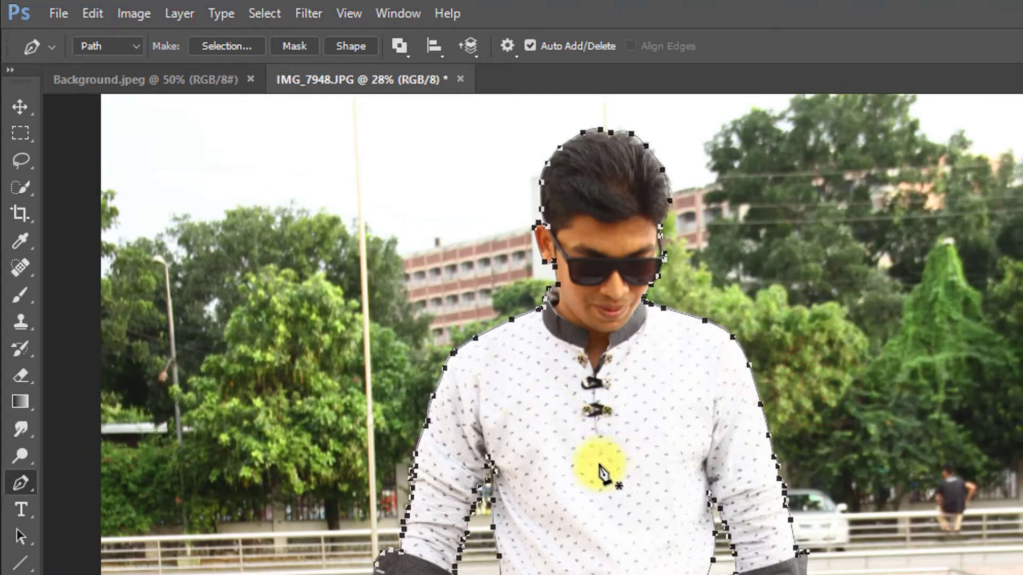
Convert the closed path around the man's upper body into a selection
right_click(669, 421)
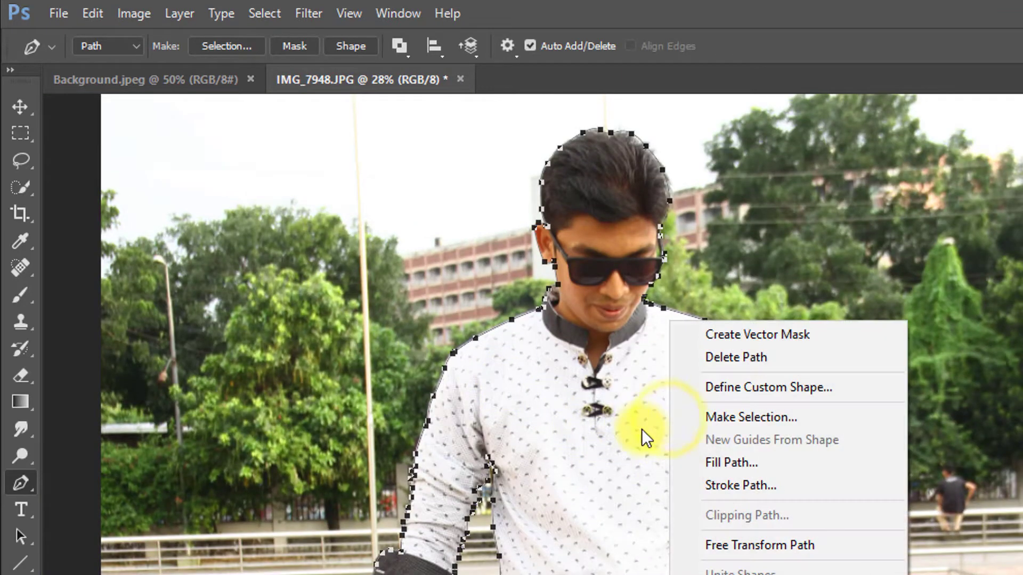
left_click(709, 417)
left_click(810, 213)
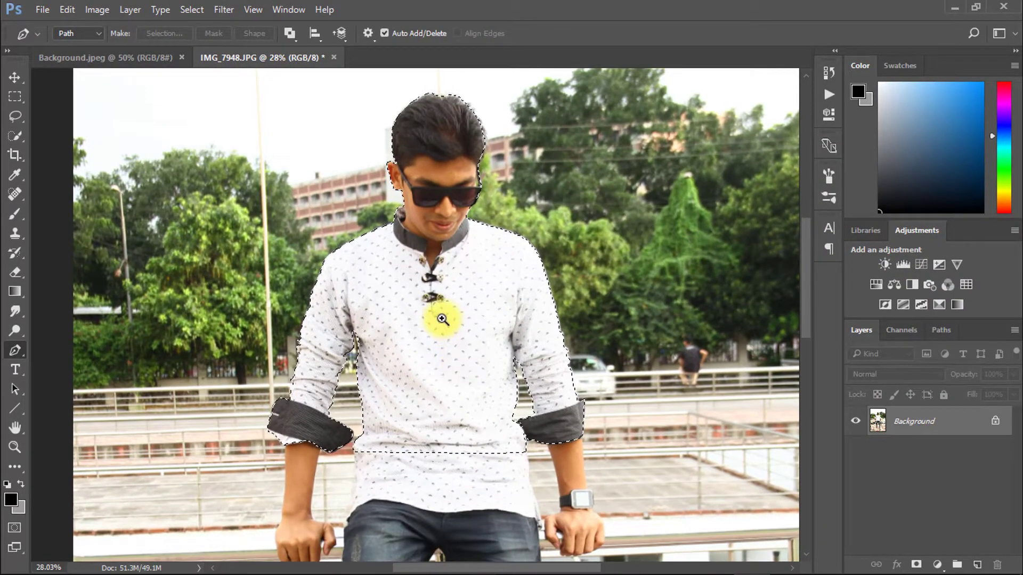
Trace the background gap between the sunglasses' arm and the face with the Pen tool and subtract it from the selection
left_click(442, 319)
left_click_drag(456, 314, 423, 268)
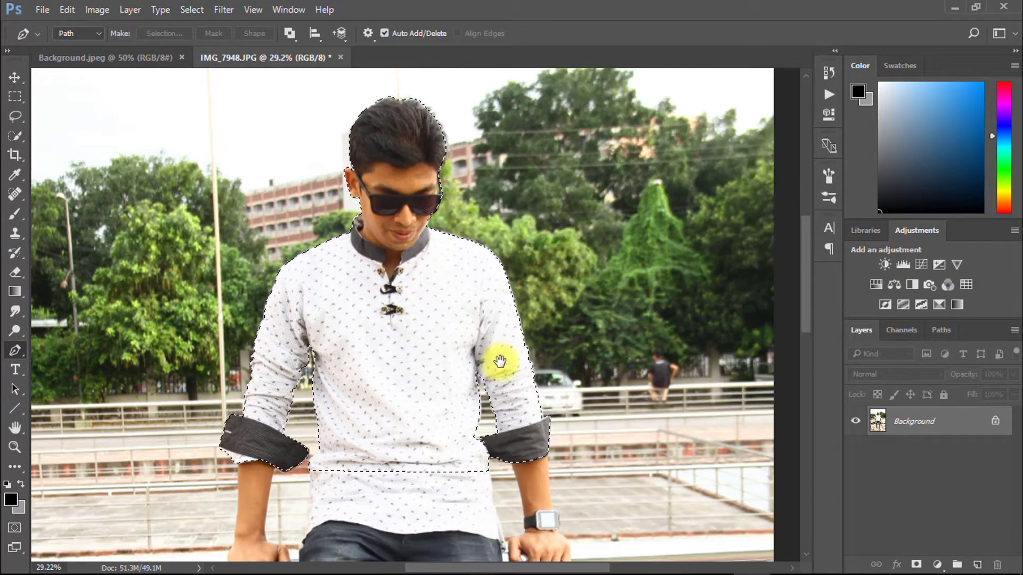
left_click(406, 176)
left_click_drag(591, 227, 478, 313)
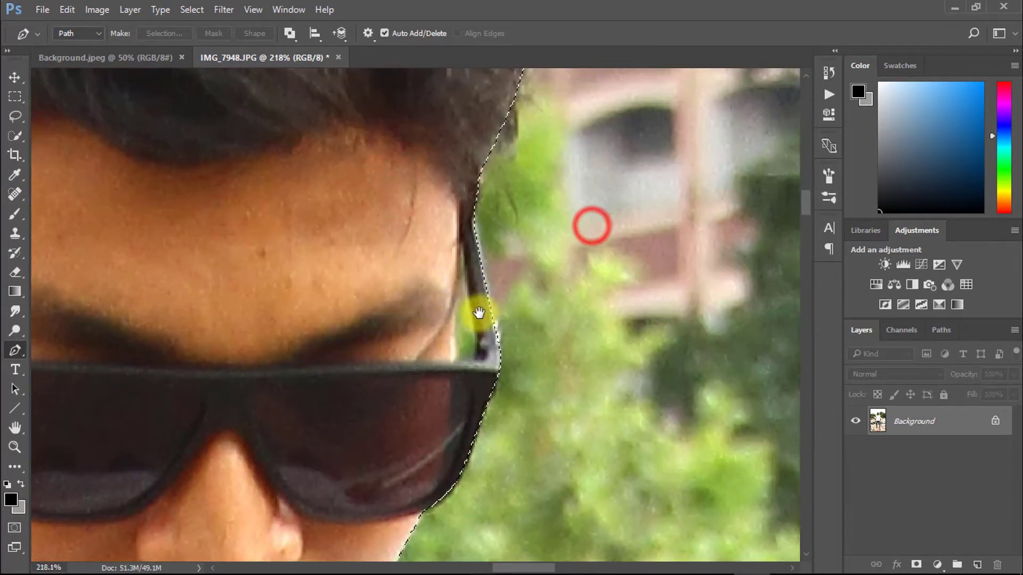
left_click(466, 301)
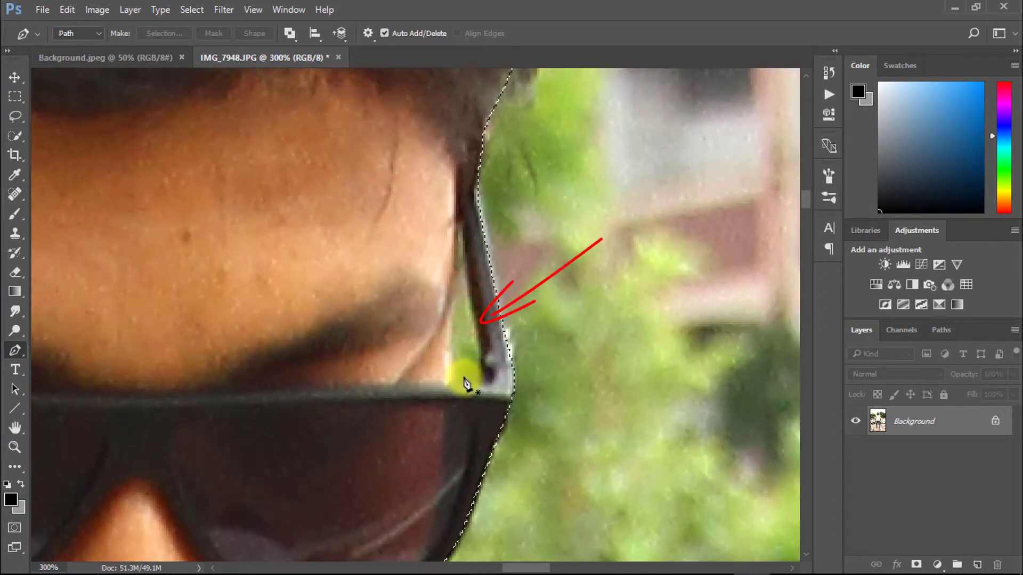
left_click(456, 376)
left_click(455, 375)
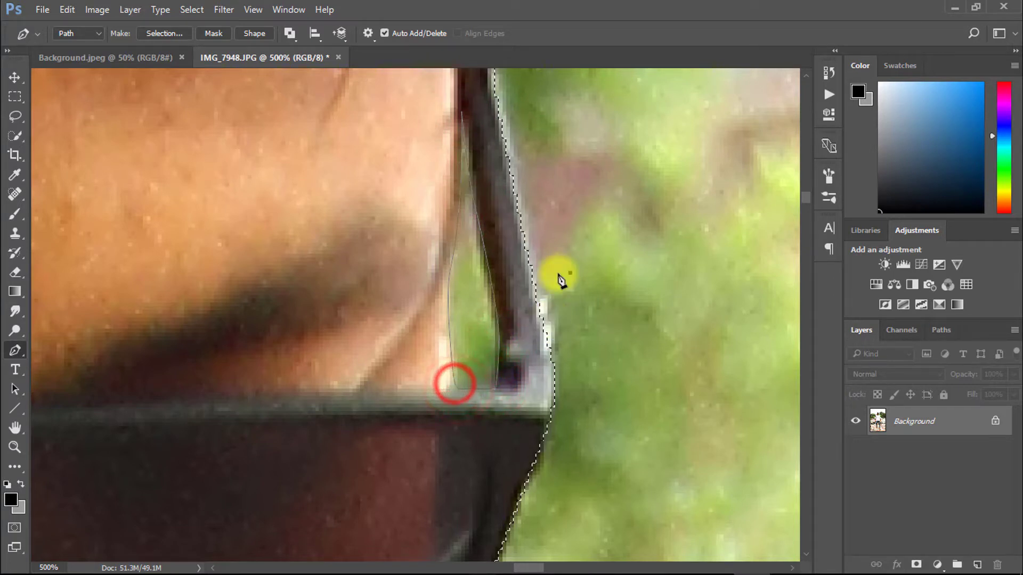
key("ctrl+alt+Return")
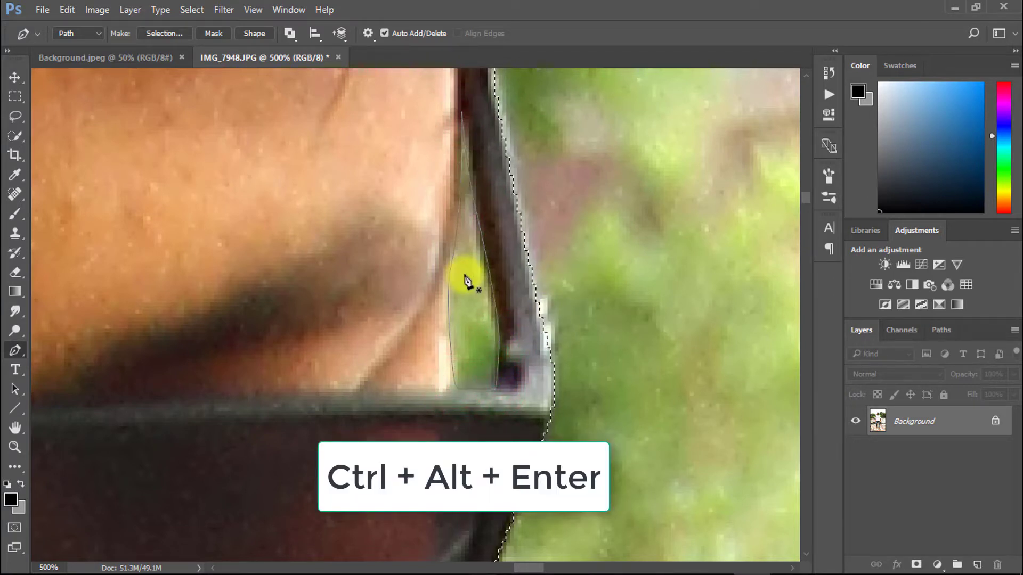
key("ctrl+alt+Return")
Open the man's selection in Select and Mask for refining around the hair
left_click_drag(425, 274, 534, 302)
scroll(534, 301, "down", 5)
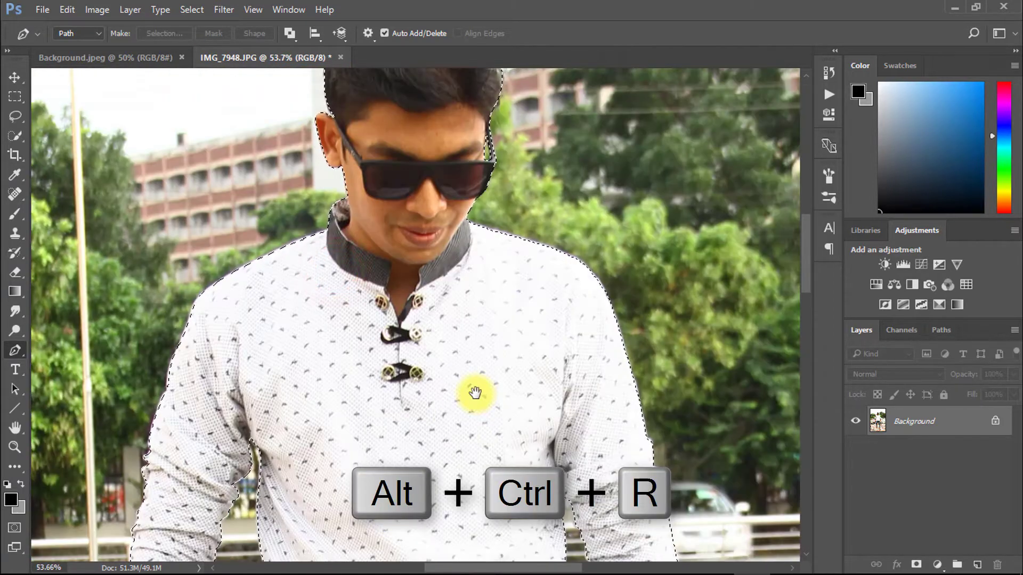
key("ctrl+alt+r")
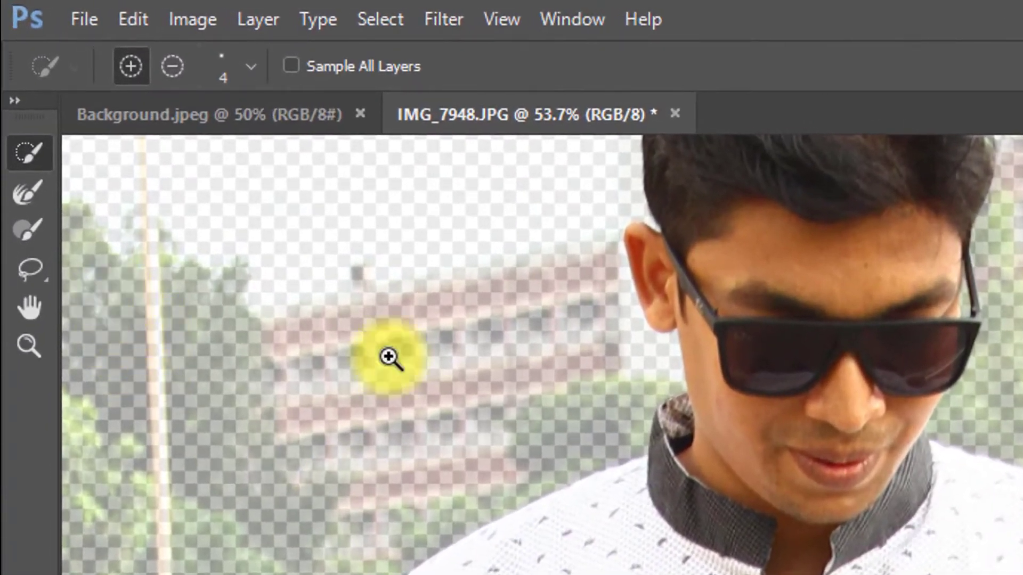
left_click(797, 397)
left_click(808, 388)
left_click(820, 391)
scroll(840, 336, "up", 5)
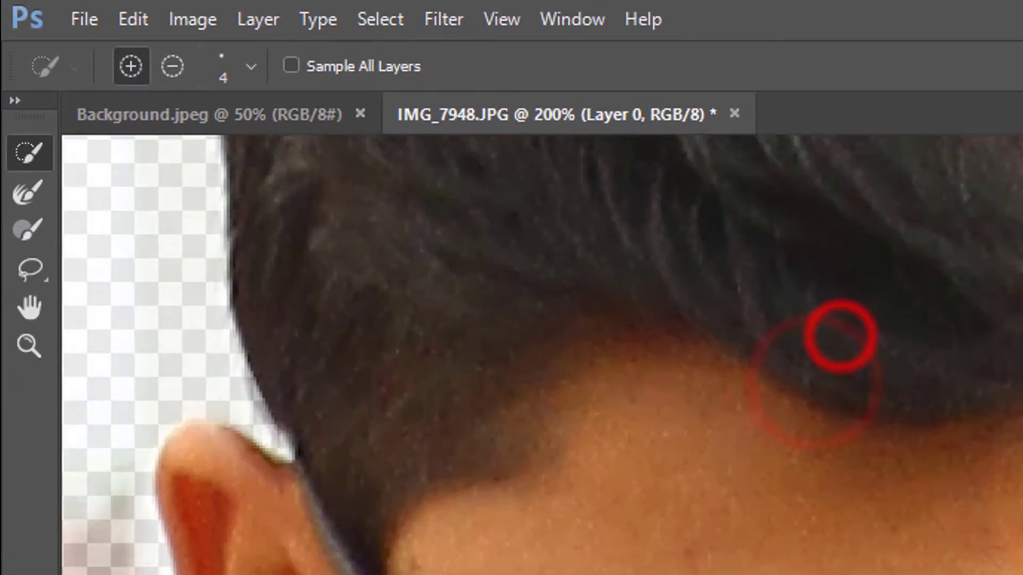
left_click_drag(975, 440, 989, 574)
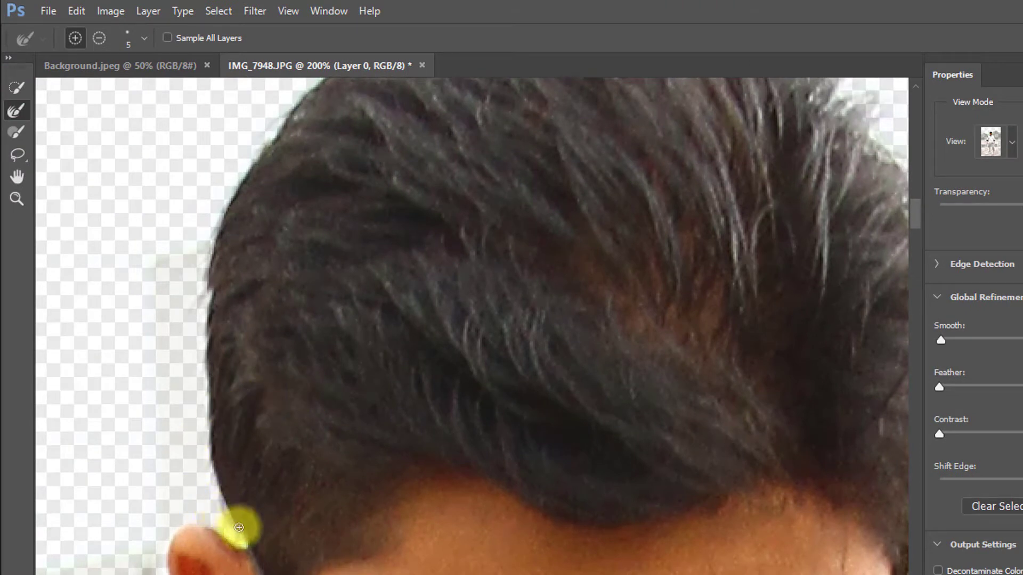
Refine the hair edge from above the ear up the side of the head with the Refine Edge Brush at sizes 5 and 8
left_click_drag(240, 537, 219, 460)
left_click_drag(218, 257, 229, 215)
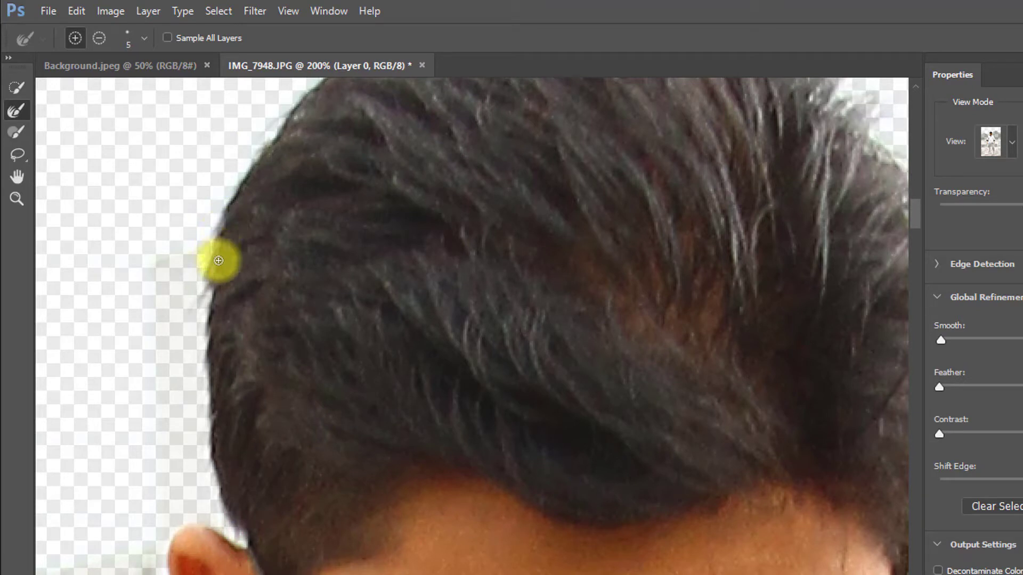
left_click_drag(203, 377, 200, 325)
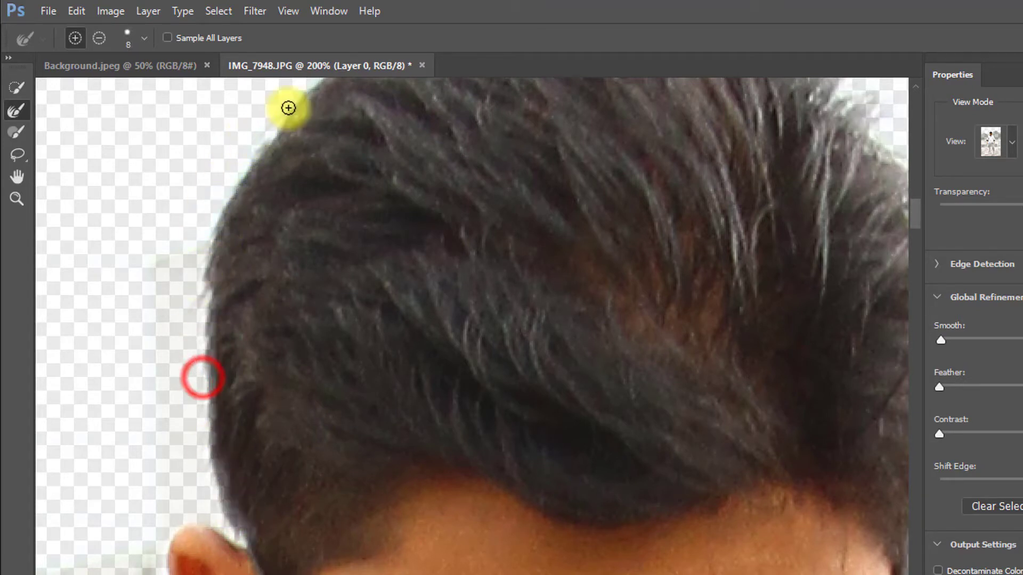
left_click_drag(288, 108, 312, 88)
left_click_drag(347, 175, 323, 379)
Refine the hair edge across the top and far side of the head, enlarging the Refine Edge Brush to size 15
mouse_move(247, 350)
left_mouse_down()
mouse_move(330, 264)
mouse_move(489, 187)
left_mouse_up()
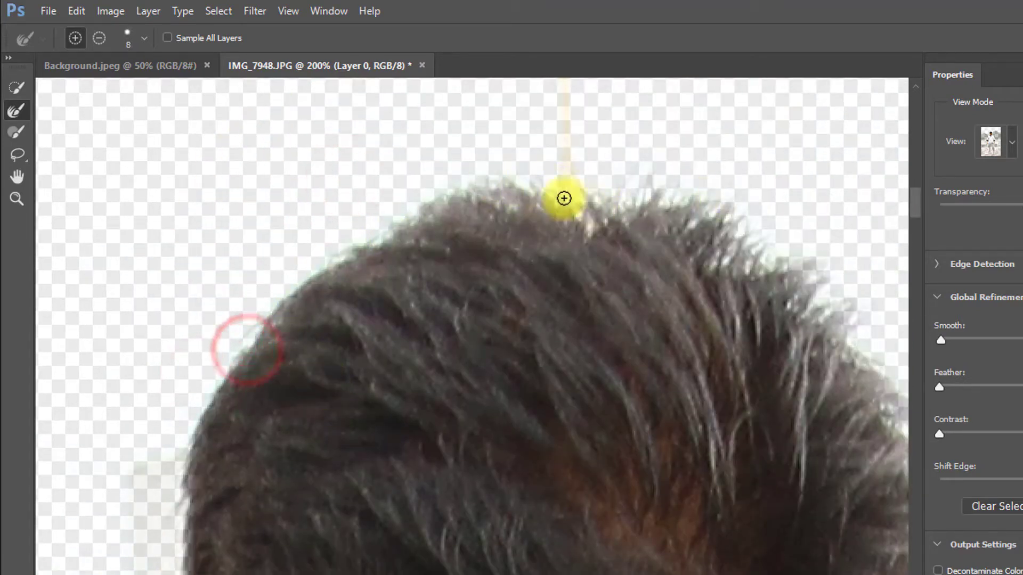
mouse_move(810, 265)
left_mouse_down()
mouse_move(492, 208)
mouse_move(624, 445)
mouse_move(629, 560)
mouse_move(621, 328)
left_mouse_up()
left_click_drag(596, 272, 553, 462)
mouse_move(598, 548)
left_mouse_down()
mouse_move(576, 446)
mouse_move(480, 447)
left_mouse_up()
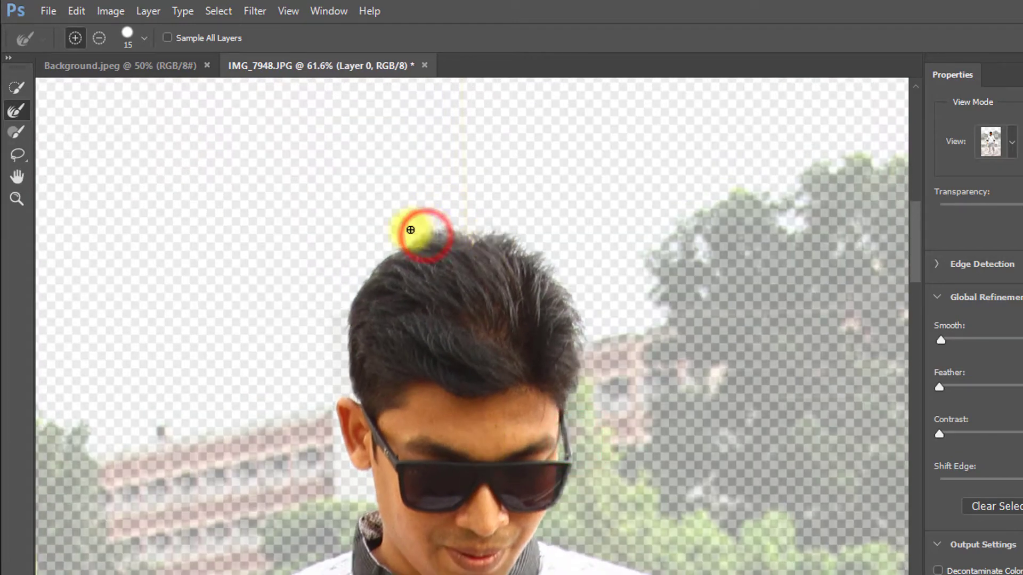
left_click_drag(410, 230, 368, 303)
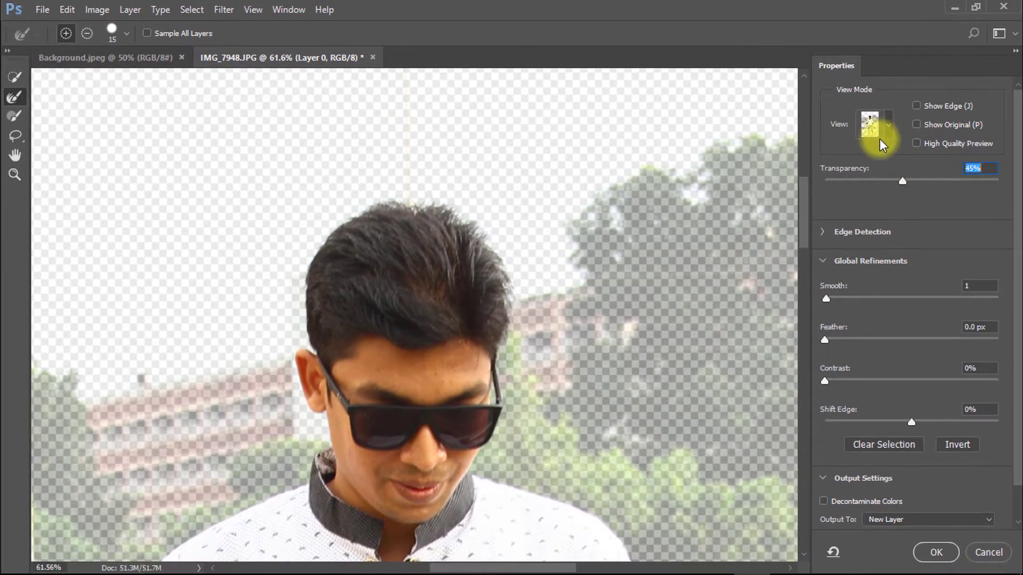
Change the mask preview to On Layers and set the Smooth refinement to 0
left_click(880, 138)
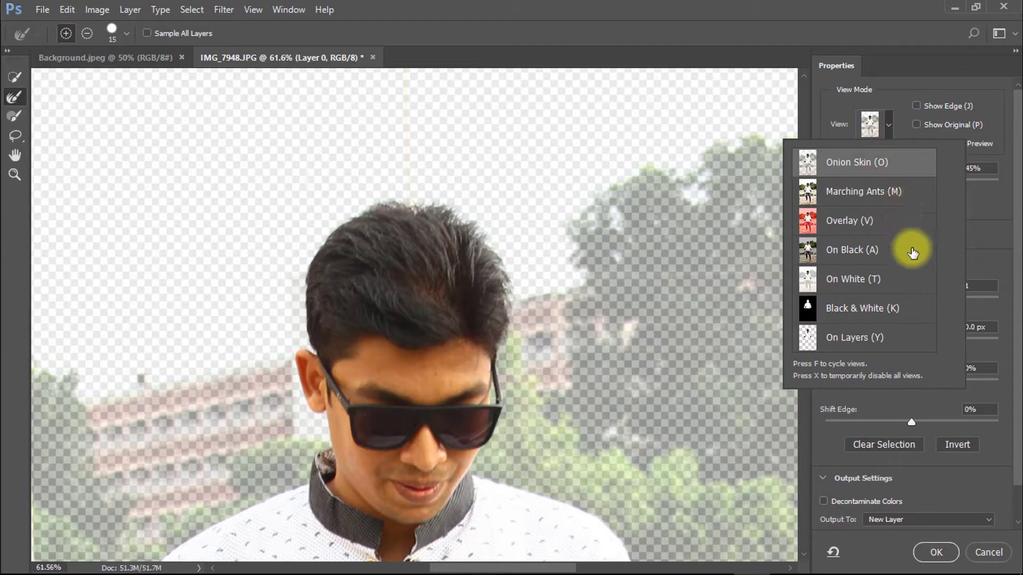
left_click(877, 337)
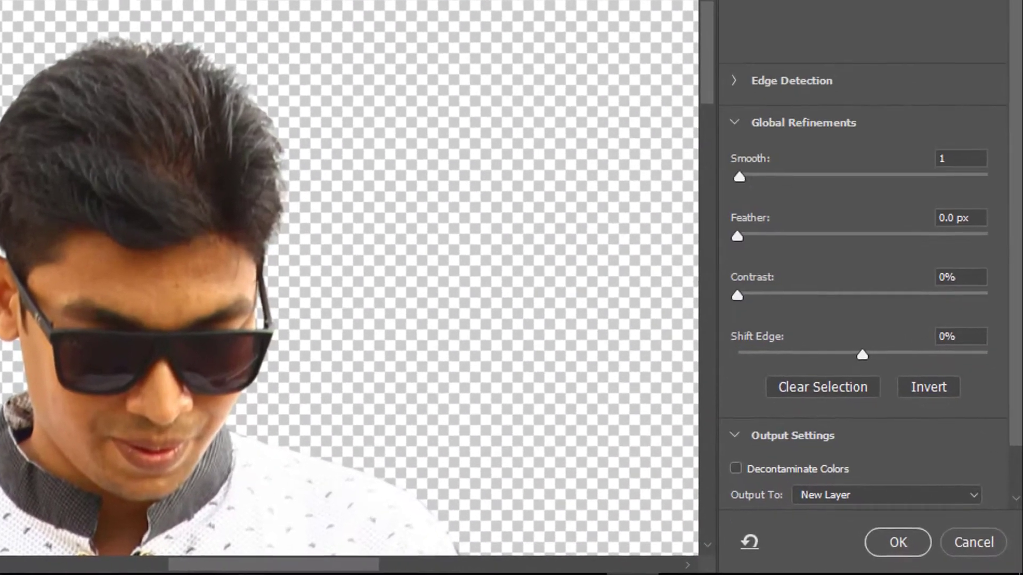
left_click(979, 286)
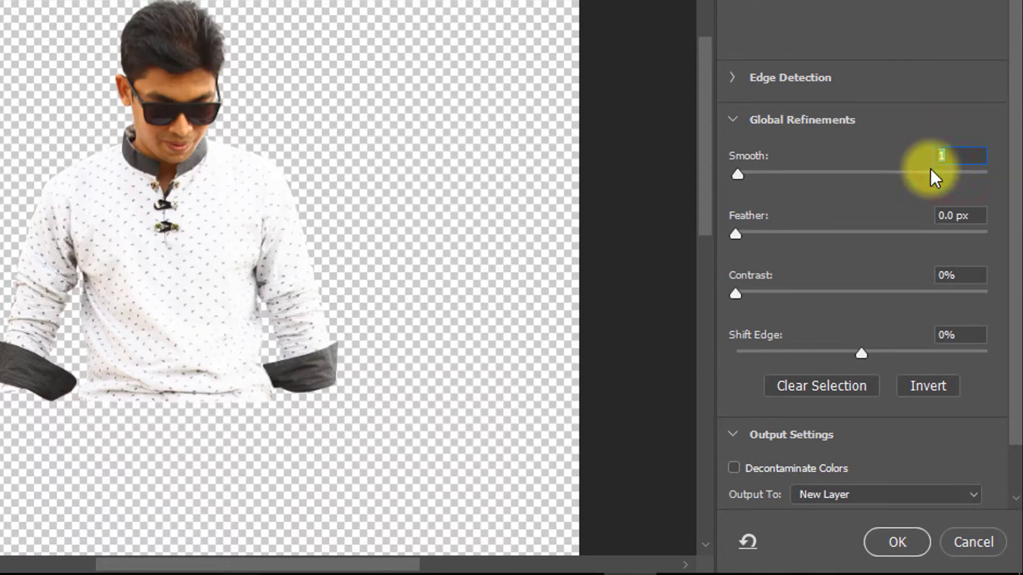
type("0")
key("Return")
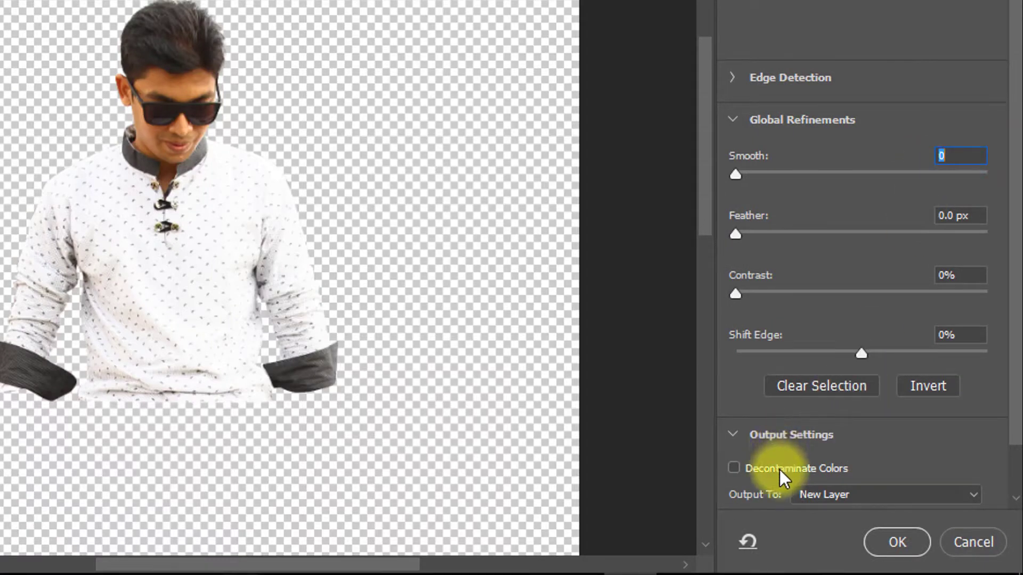
left_click(773, 435)
scroll(893, 392, "down", 2)
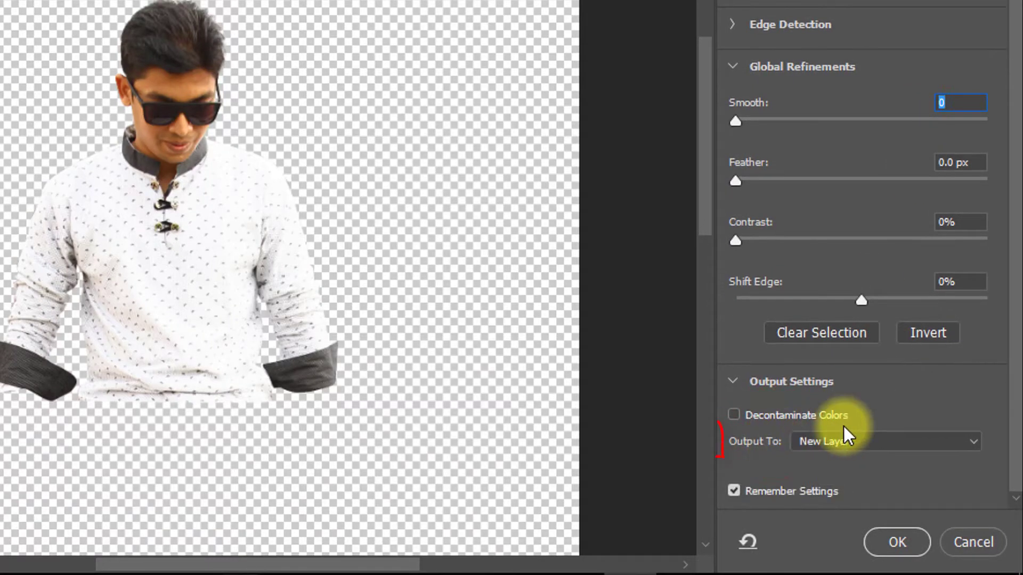
Output the refined cutout of the man to a New Layer and apply the Select and Mask result
left_click(871, 439)
left_click(823, 482)
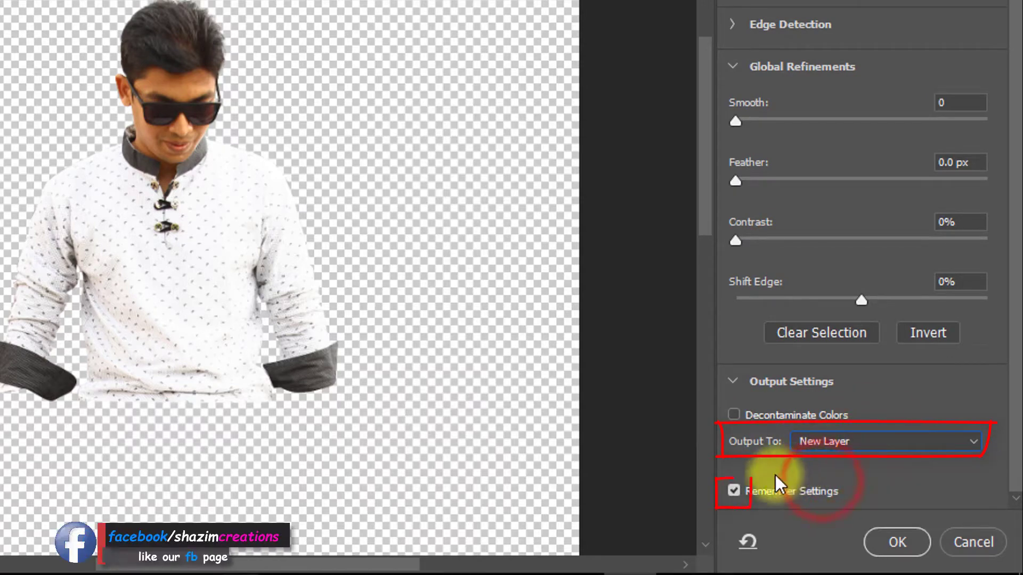
left_click(733, 491)
left_click(897, 543)
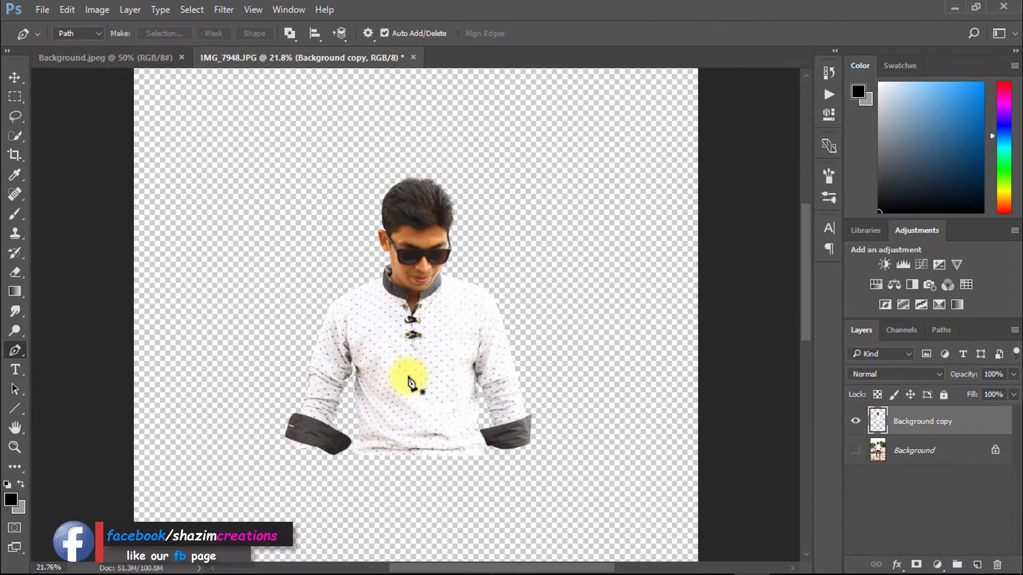
Remove the larger skin blemishes on the man's forehead with the content-aware Spot Healing Brush at size 30
key("v")
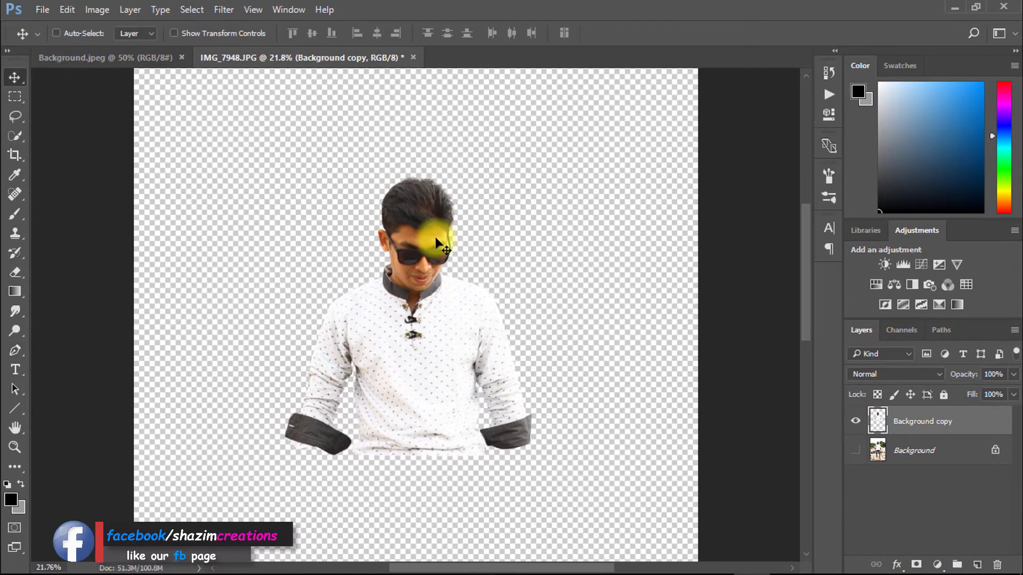
left_click_drag(267, 143, 358, 143)
left_click_drag(526, 248, 551, 248)
left_click_drag(494, 283, 559, 230)
left_click_drag(493, 214, 520, 220)
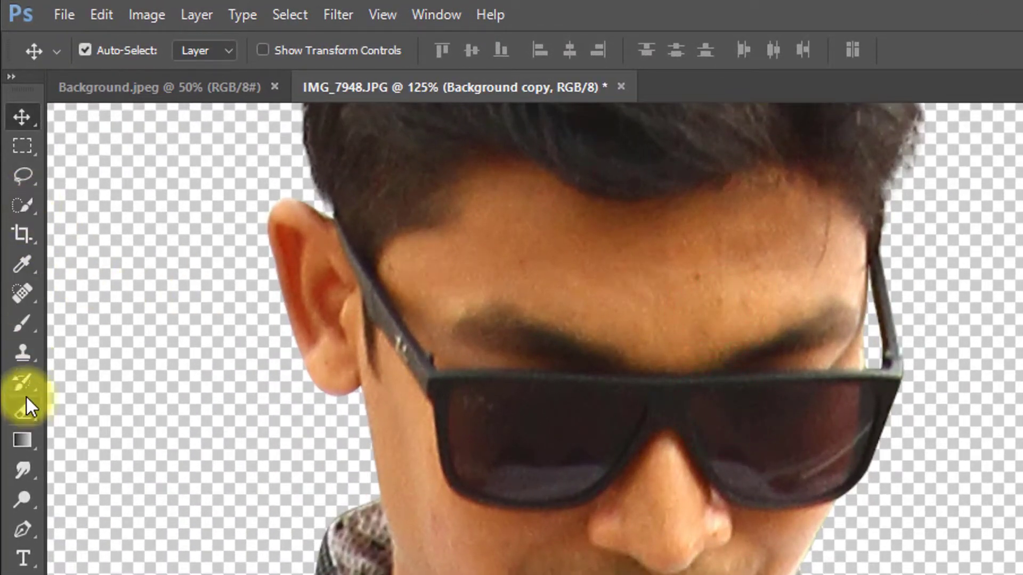
left_click(22, 292)
left_click(101, 299)
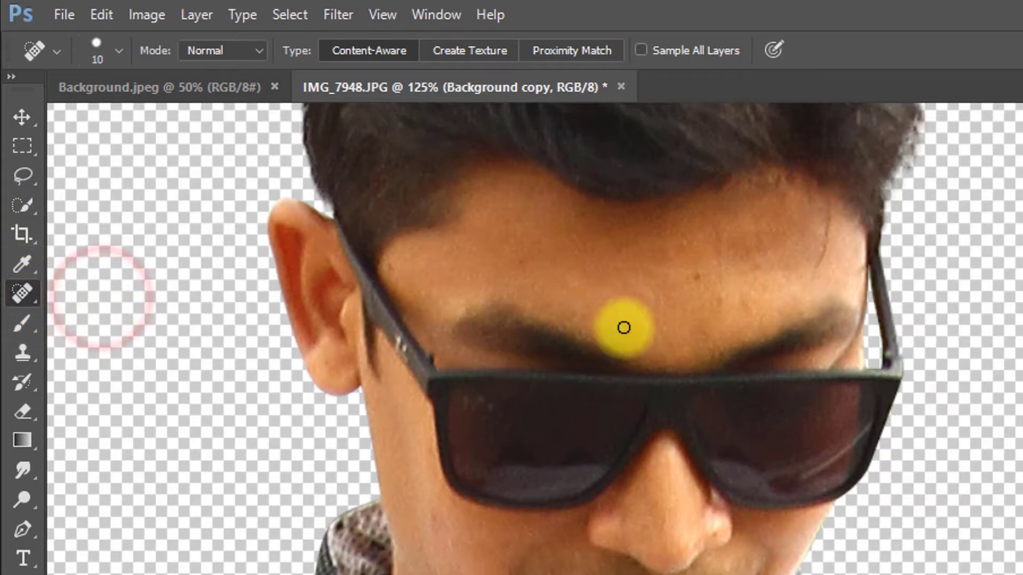
key("bracketright")
key("bracketright")
left_click(698, 283)
left_click(517, 270)
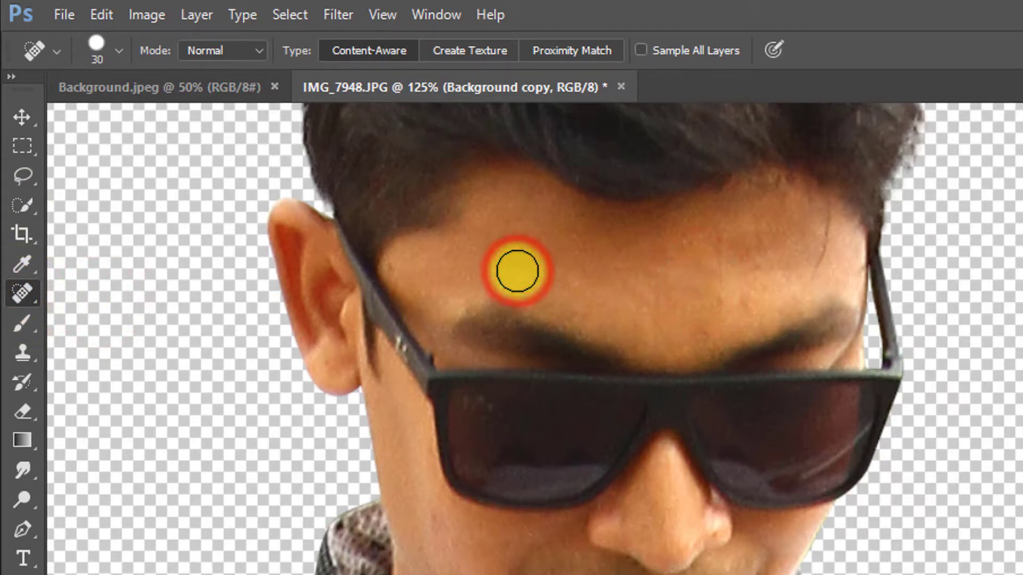
Reduce the Spot Healing Brush to size 10 and heal the small remaining spots on the forehead and face
key("bracketleft")
key("bracketleft")
key("bracketleft")
left_click(392, 265)
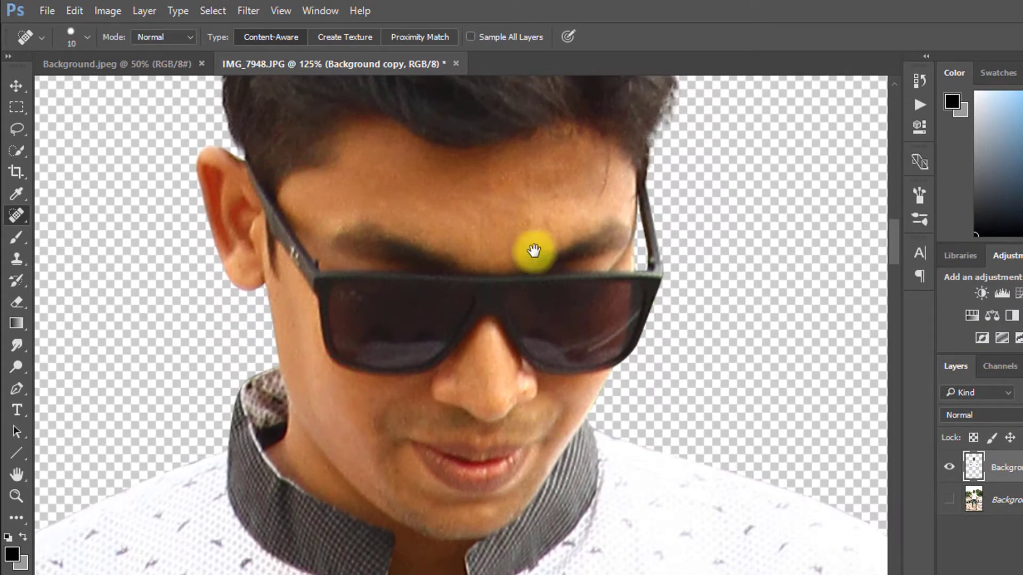
left_click(486, 237)
mouse_move(534, 251)
left_mouse_down()
mouse_move(533, 309)
mouse_move(493, 213)
left_mouse_up()
left_click(532, 283)
left_click_drag(474, 432, 507, 289)
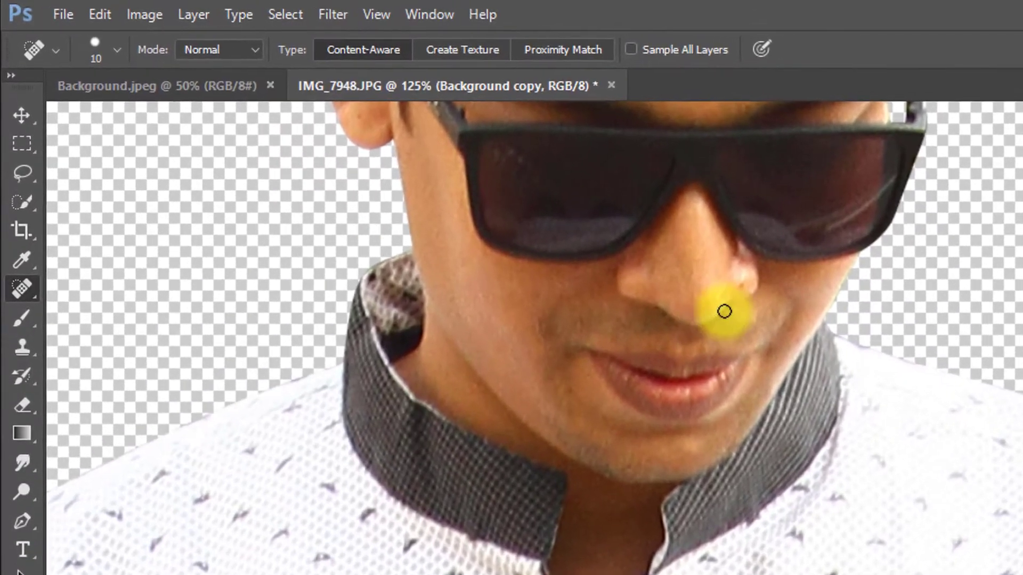
Smooth the skin across the middle of the forehead using the Smudge tool at 10% strength with an enlarged brush
right_click(25, 458)
left_click(121, 505)
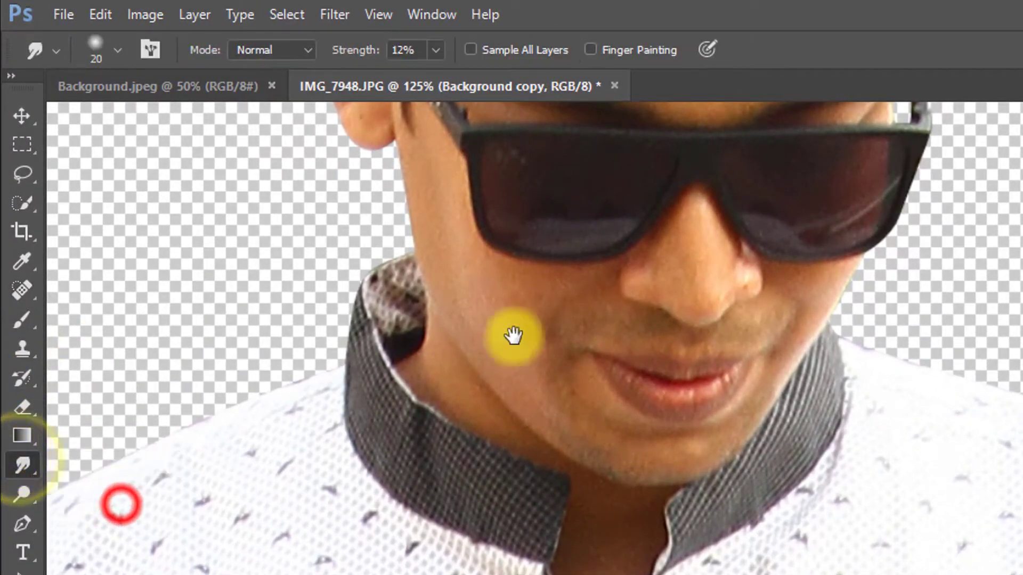
left_click_drag(514, 336, 484, 574)
type("1")
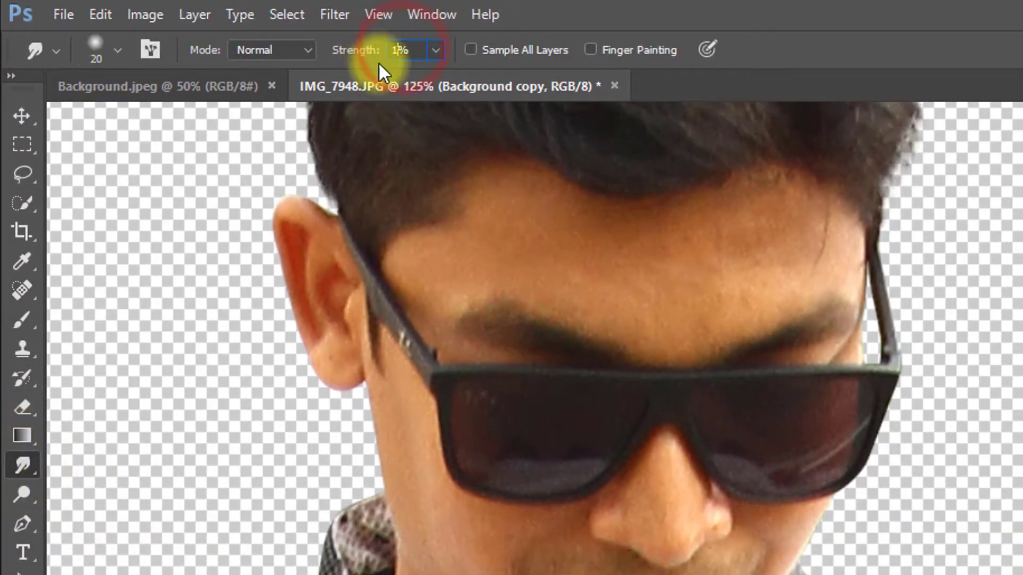
type("0")
left_click(534, 233)
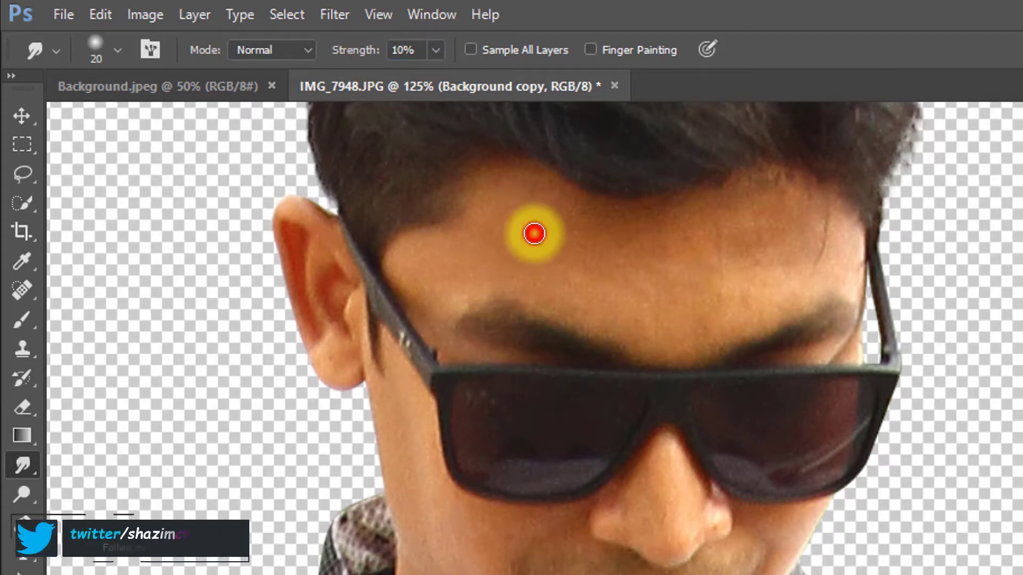
key("]")
key("]")
key("]")
key("]")
key("]")
mouse_move(558, 244)
left_mouse_down()
mouse_move(474, 259)
mouse_move(527, 247)
mouse_move(477, 247)
mouse_move(566, 269)
left_mouse_up()
key("]")
key("]")
key("]")
mouse_move(594, 282)
left_mouse_down()
mouse_move(683, 283)
mouse_move(613, 302)
left_mouse_up()
left_click_drag(694, 279, 625, 229)
mouse_move(730, 237)
left_mouse_down()
mouse_move(650, 251)
mouse_move(744, 246)
left_mouse_up()
left_click_drag(776, 226, 701, 281)
Smudge the skin along the hairline, temple and eyebrows with the brush reduced to size 45
key("[")
key("[")
key("[")
mouse_move(773, 239)
left_mouse_down()
mouse_move(735, 288)
mouse_move(719, 270)
mouse_move(772, 258)
mouse_move(460, 213)
mouse_move(526, 203)
left_mouse_up()
left_click_drag(527, 203, 510, 224)
left_click_drag(451, 284, 424, 275)
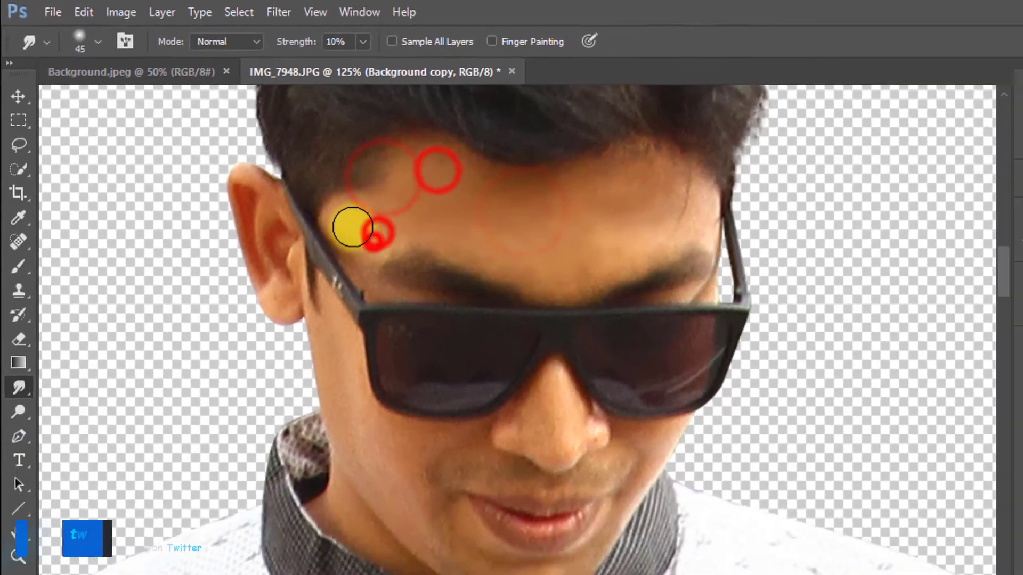
left_click_drag(583, 261, 623, 237)
mouse_move(624, 237)
left_mouse_down()
mouse_move(741, 239)
mouse_move(563, 228)
left_mouse_up()
mouse_move(563, 228)
left_mouse_down()
mouse_move(789, 233)
mouse_move(534, 222)
left_mouse_up()
left_click_drag(514, 295, 554, 160)
mouse_move(356, 217)
left_mouse_down()
mouse_move(400, 279)
mouse_move(373, 173)
mouse_move(423, 285)
left_mouse_up()
mouse_move(418, 246)
left_mouse_down()
mouse_move(460, 249)
mouse_move(376, 217)
mouse_move(406, 354)
mouse_move(502, 457)
mouse_move(528, 322)
mouse_move(637, 294)
mouse_move(651, 263)
left_mouse_up()
left_click_drag(562, 233, 484, 257)
Go over the forehead again with the Smudge tool, evening out the temple, hairline and area between the eyebrows
left_click_drag(676, 398, 612, 480)
left_click_drag(493, 269, 565, 261)
left_click_drag(577, 222, 589, 224)
left_click(503, 240)
left_click_drag(452, 241, 456, 253)
left_click_drag(360, 242, 348, 254)
left_click_drag(457, 200, 422, 203)
left_click_drag(557, 222, 599, 203)
left_click_drag(619, 231, 601, 237)
left_click_drag(518, 256, 520, 286)
left_click(535, 292)
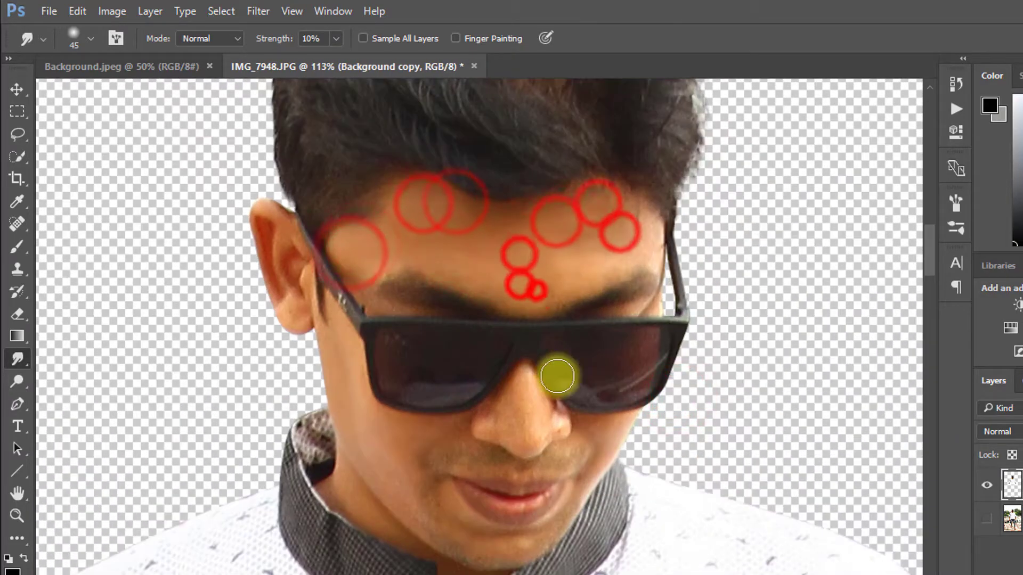
Smudge the skin on the nose and around the mouth with the brush at size 30
left_click_drag(509, 402, 509, 420)
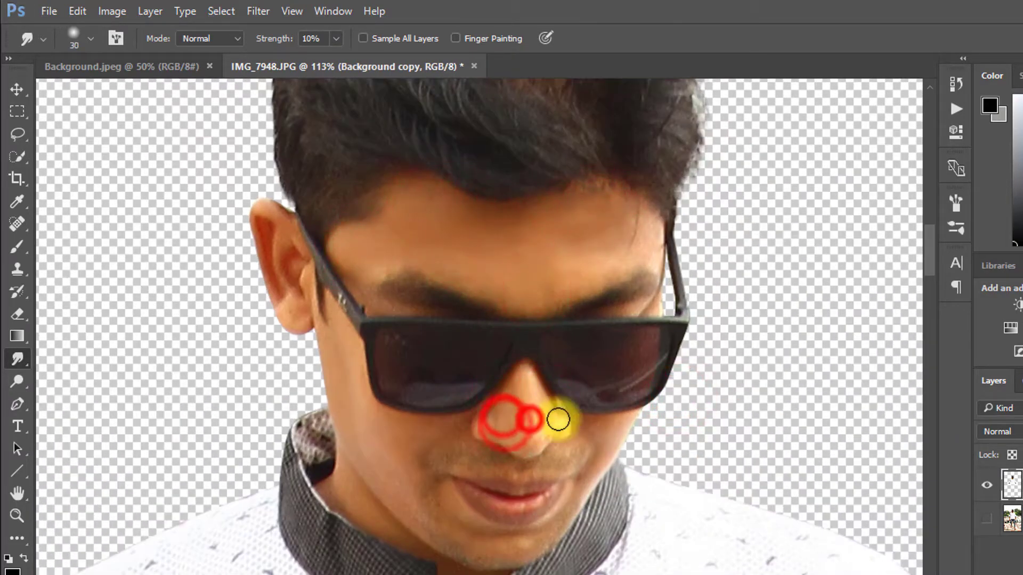
left_click(485, 411)
left_click_drag(489, 493, 538, 506)
mouse_move(561, 506)
left_mouse_down()
mouse_move(491, 513)
mouse_move(555, 404)
left_mouse_up()
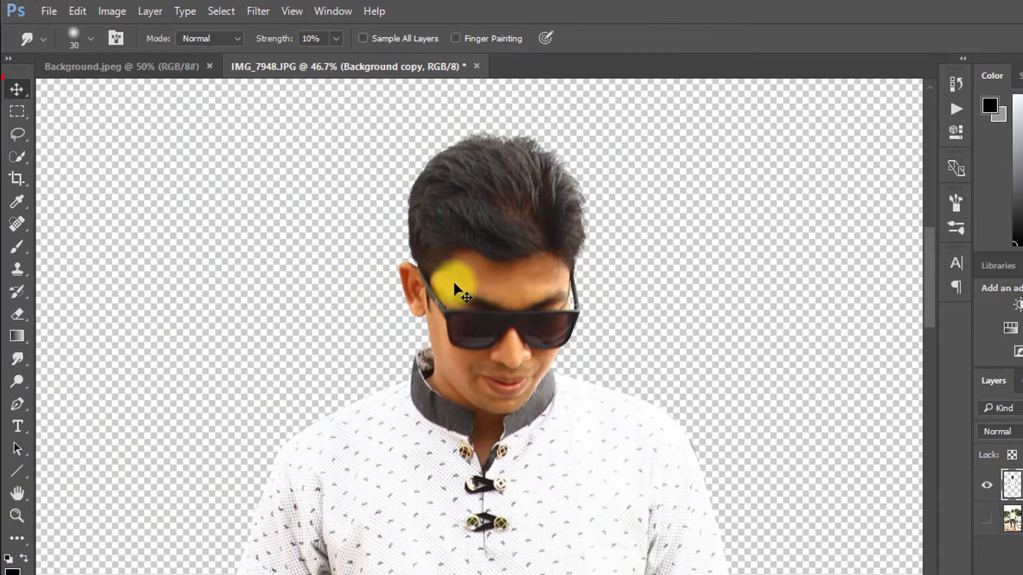
Bring the cut-out man into Background.jpeg, scale him down proportionally and centre him over the cracked wall
left_click_drag(505, 252, 472, 304)
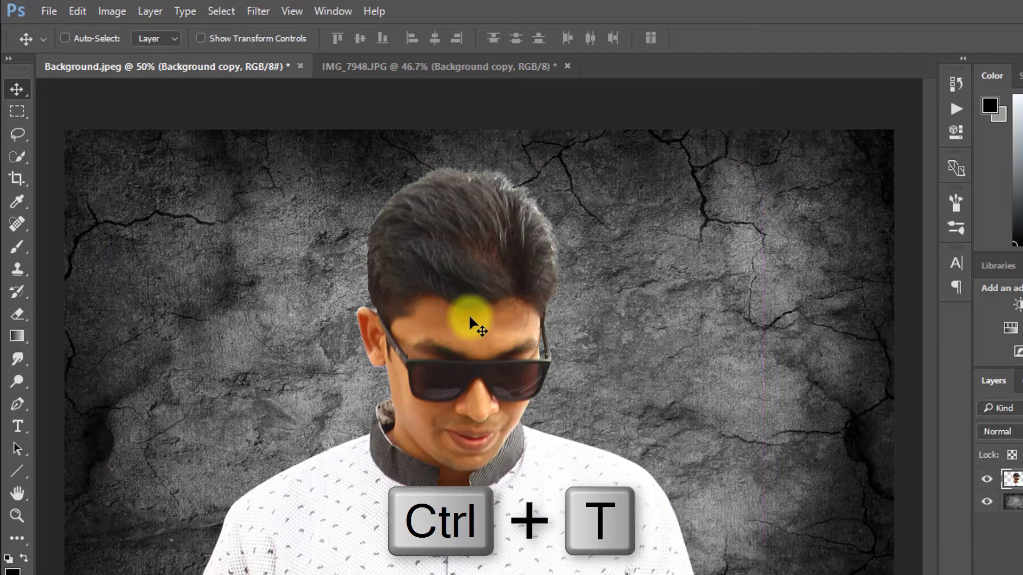
key("ctrl+t")
scroll(475, 315, "down", 1)
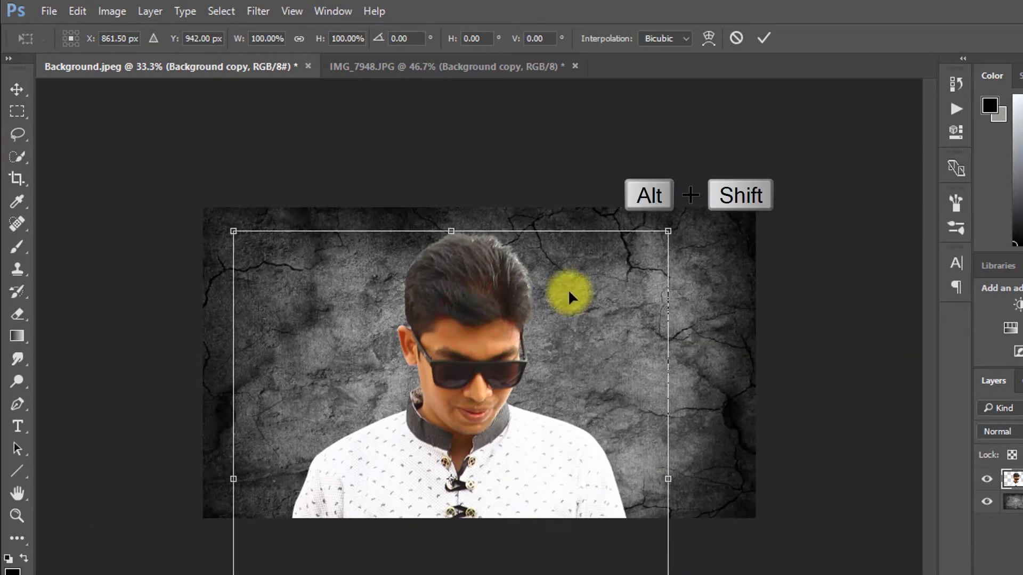
left_click_drag(680, 229, 593, 331)
left_click_drag(508, 417, 531, 347)
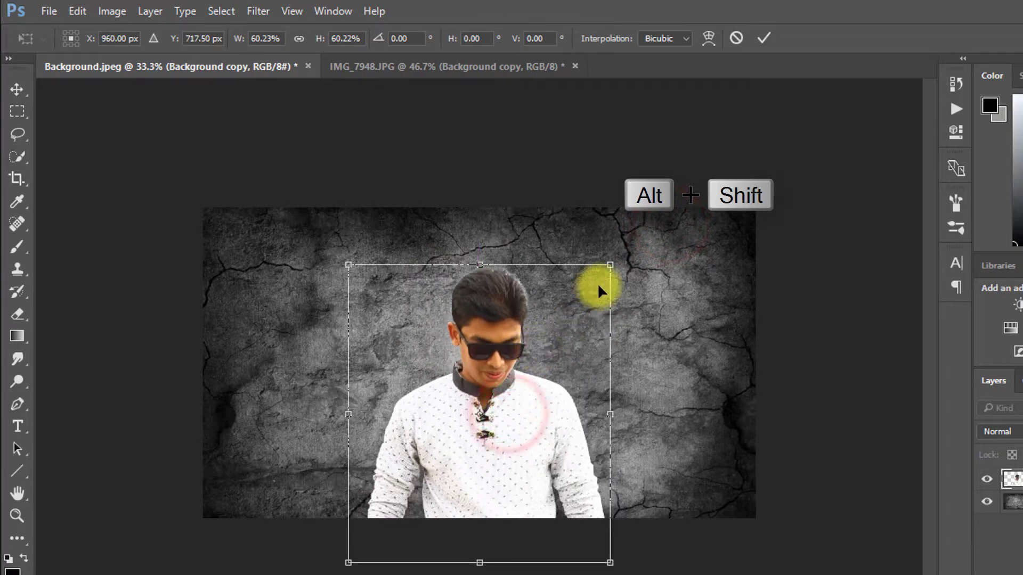
left_click_drag(612, 266, 664, 228)
key("Return")
scroll(557, 335, "up", 1)
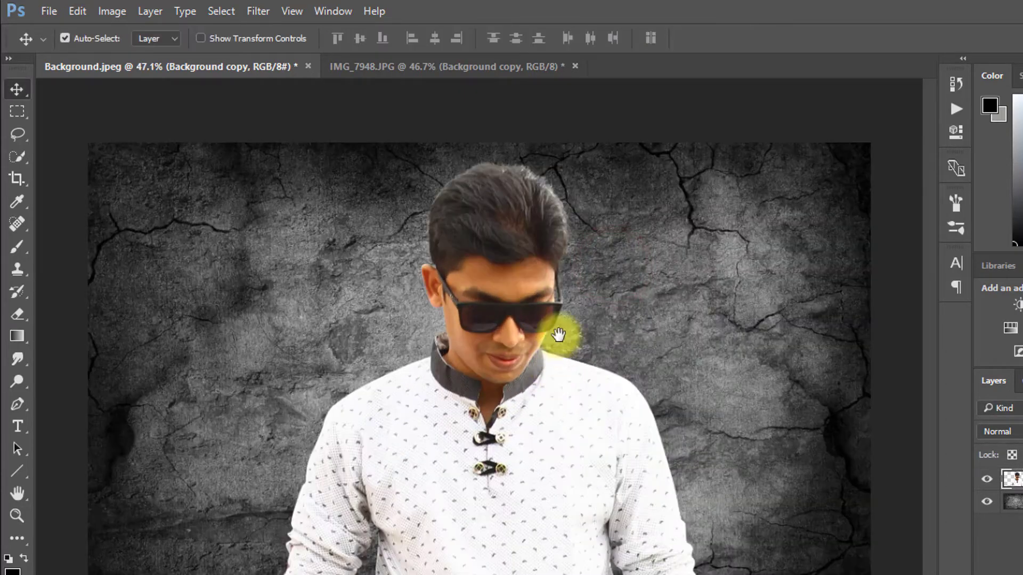
Start darkening the pale hair edge at the crown with the Burn tool at size 45
key("b")
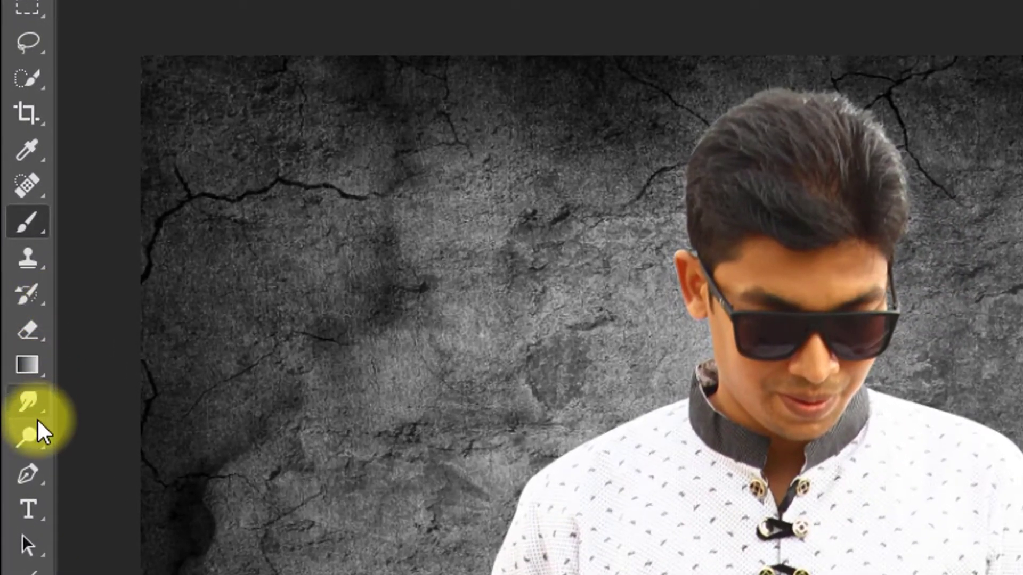
left_click(33, 439)
left_click(171, 463)
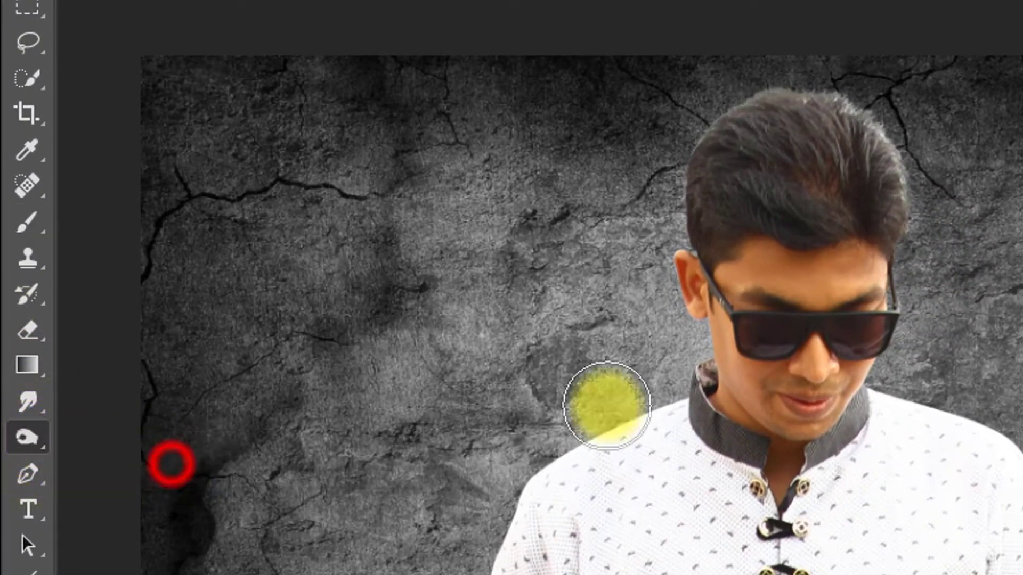
left_click(818, 220, "ctrl")
left_click(816, 217, "ctrl")
left_click(815, 213, "ctrl")
left_click_drag(877, 93, 859, 324)
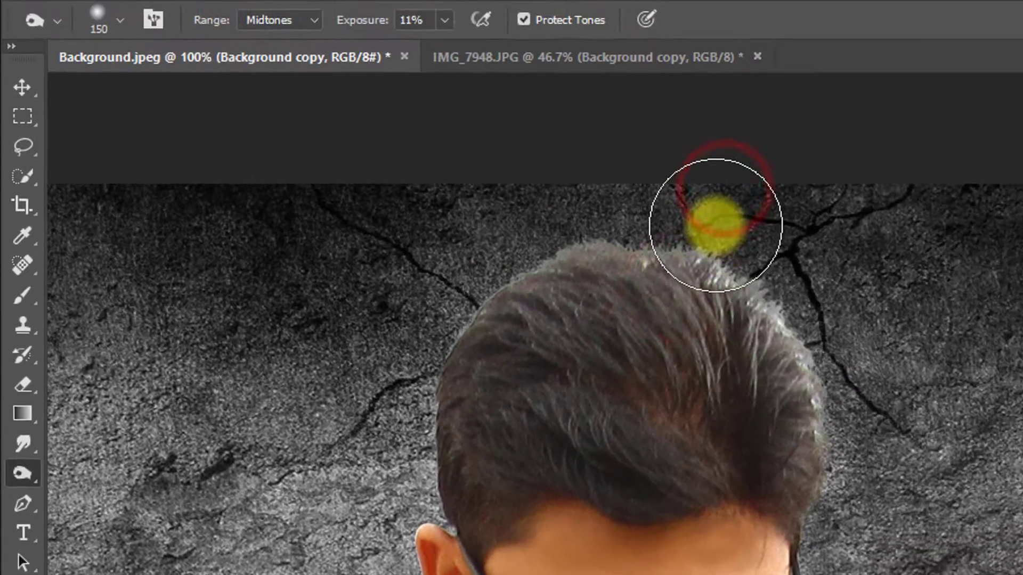
key("bracketleft")
key("bracketleft")
key("bracketleft")
key("bracketleft")
key("bracketleft")
left_click(575, 271)
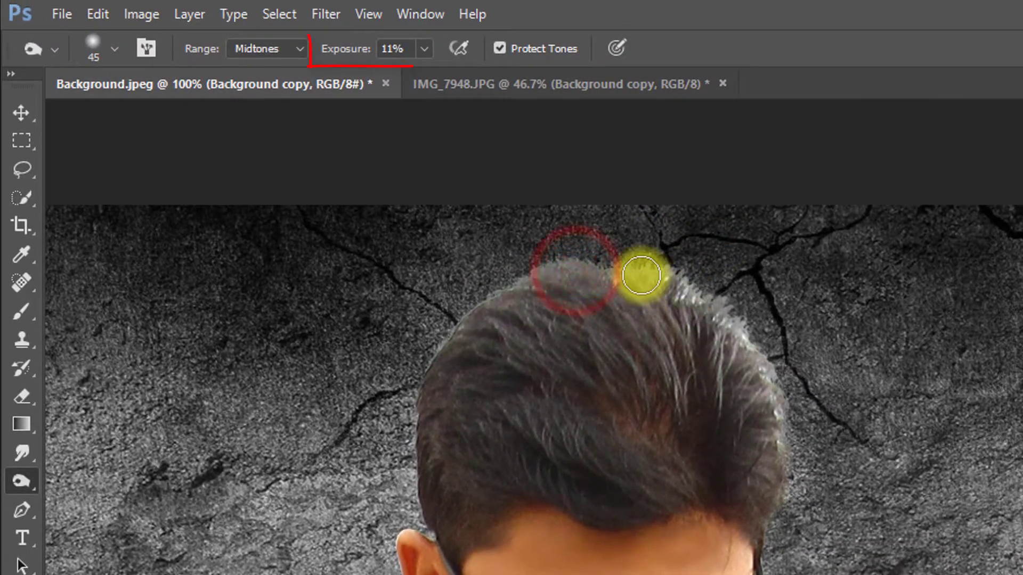
Burn the light hair fringe from the crown across the upper curve of the head
left_click(645, 276)
left_click(711, 289)
left_click(762, 336)
left_click(719, 306)
left_click(704, 278)
left_click(641, 265)
left_click(701, 311)
left_click(742, 316)
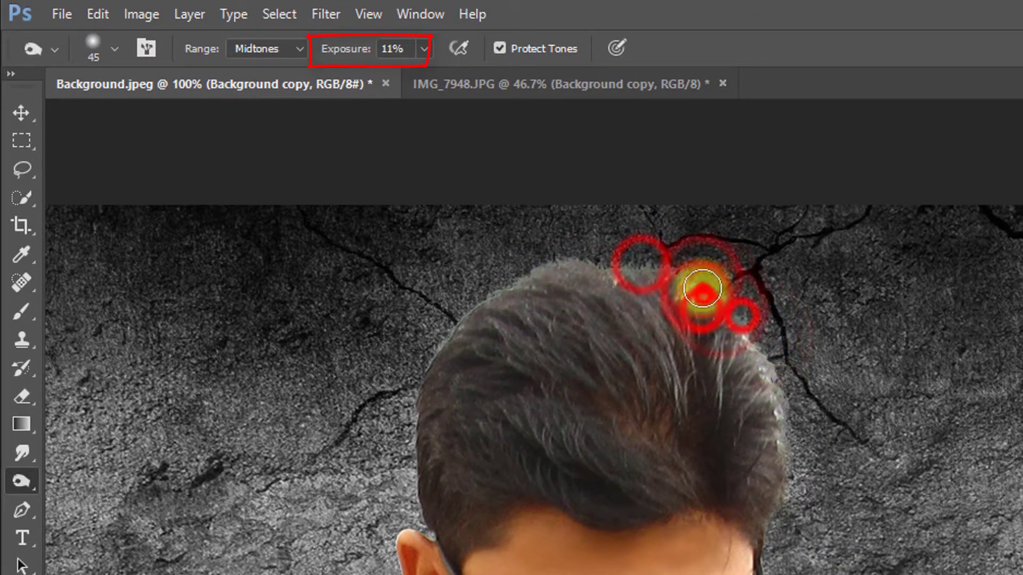
left_click(662, 279)
Burn the bright hair edge around the upper far side of the head, opposite the visible ear
left_click(774, 401)
left_click(758, 330)
left_click(790, 372)
left_click(770, 353)
left_click(737, 304)
left_click(781, 377)
left_click(756, 329)
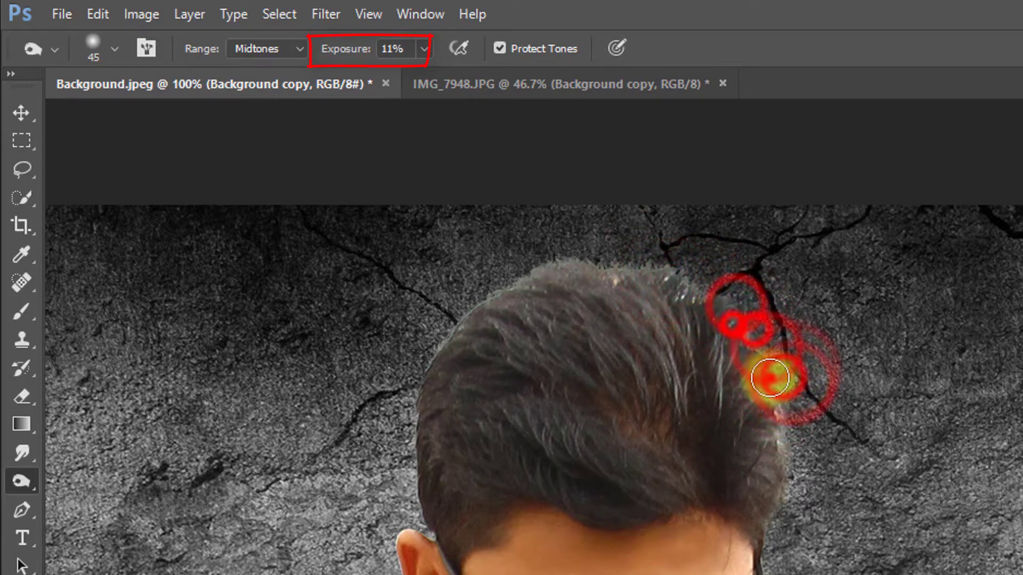
Burn the light hair edge down the far side of the head and touch up the crown
left_click(767, 413)
left_click(787, 453)
left_click(745, 344)
left_click(709, 315)
left_click(771, 363)
left_click(789, 425)
left_click(824, 505)
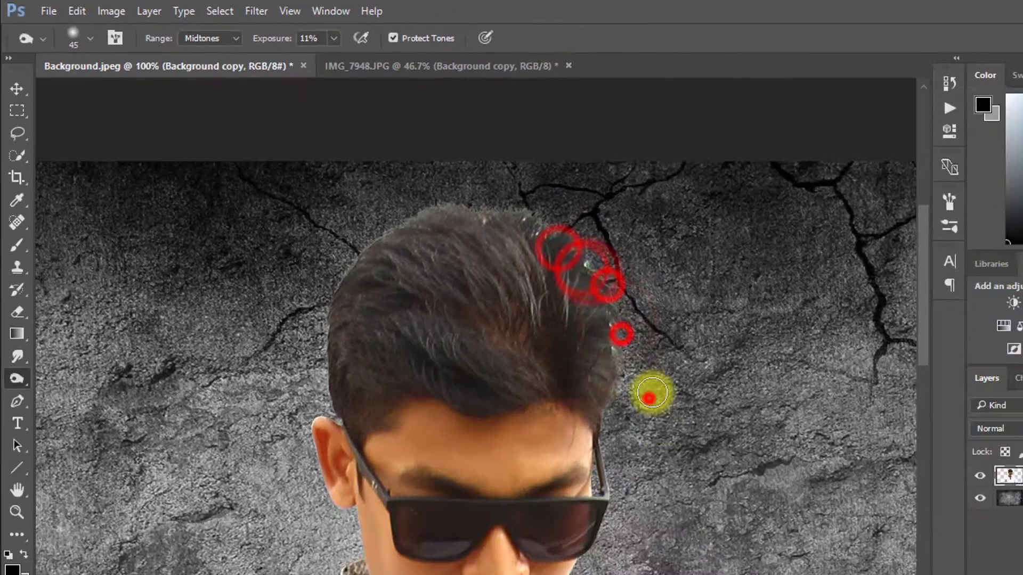
left_click(475, 226)
left_click(463, 208)
Switch to the Smudge tool with a fan-shaped bristle brush tip at size 30 and set its strength to 48%
scroll(445, 228, "up", 2)
right_click(23, 357)
left_click(88, 388)
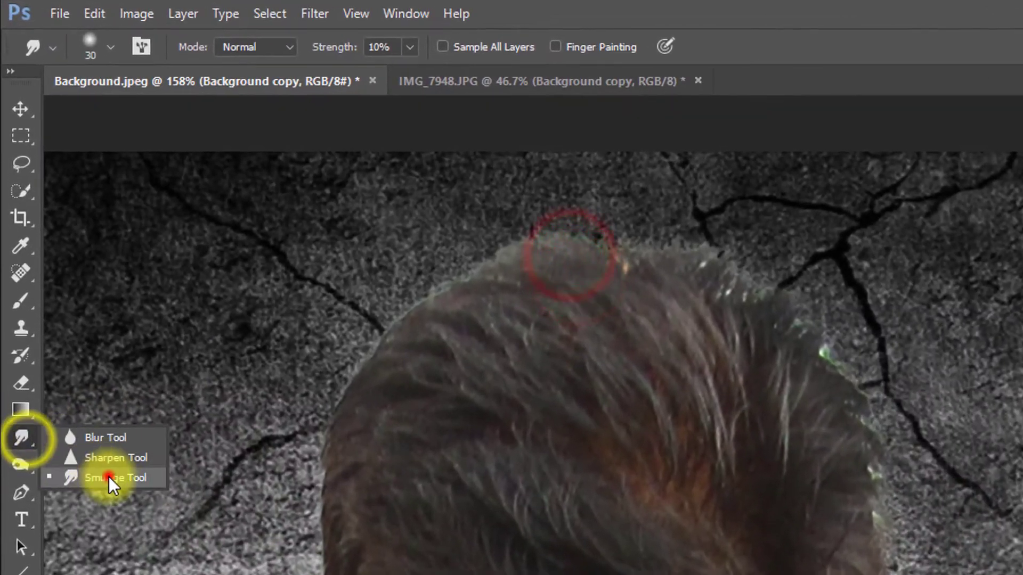
right_click(297, 354)
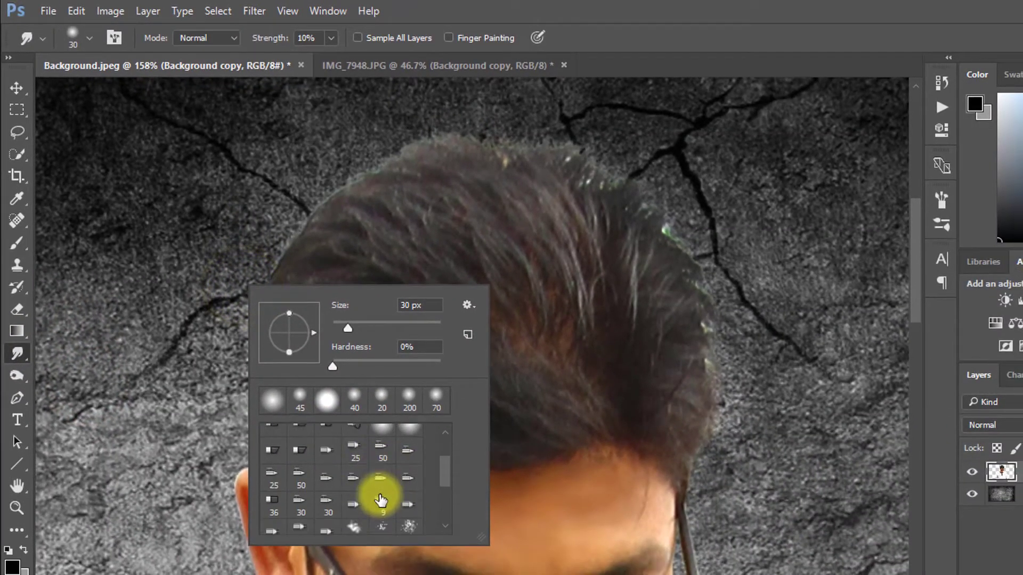
scroll(383, 485, "up", 1)
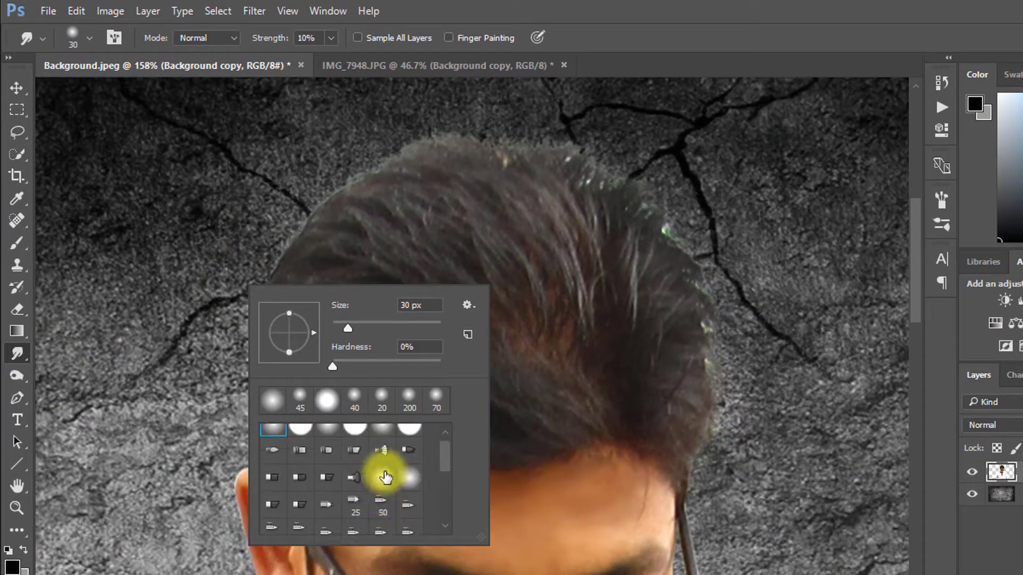
left_click(647, 155)
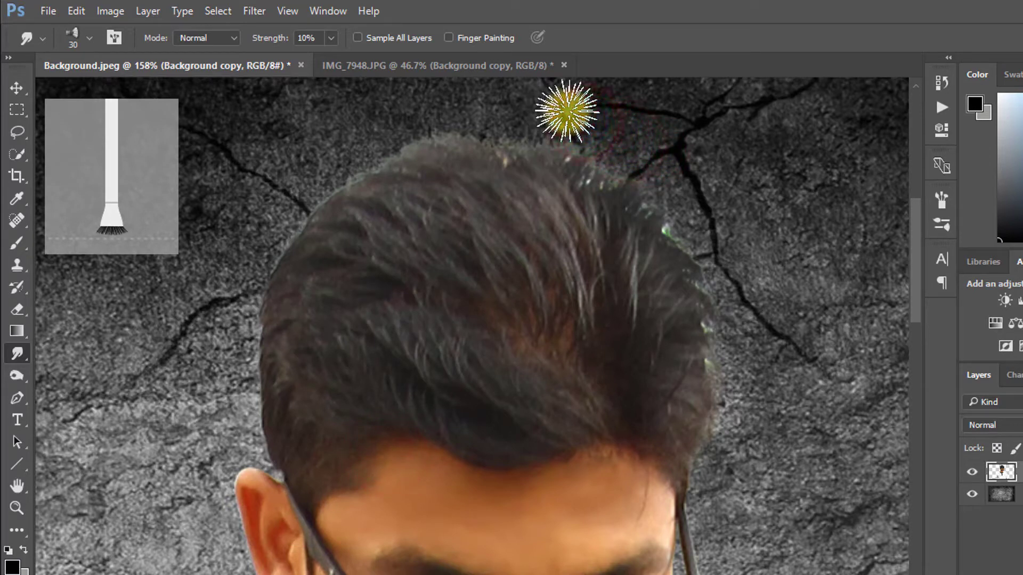
mouse_move(269, 38)
left_mouse_down()
mouse_move(316, 43)
mouse_move(302, 43)
left_mouse_up()
Smudge the hair edge along the top and far side of the head to blend it into the wall
left_click_drag(550, 107, 547, 122)
left_click_drag(598, 104, 585, 114)
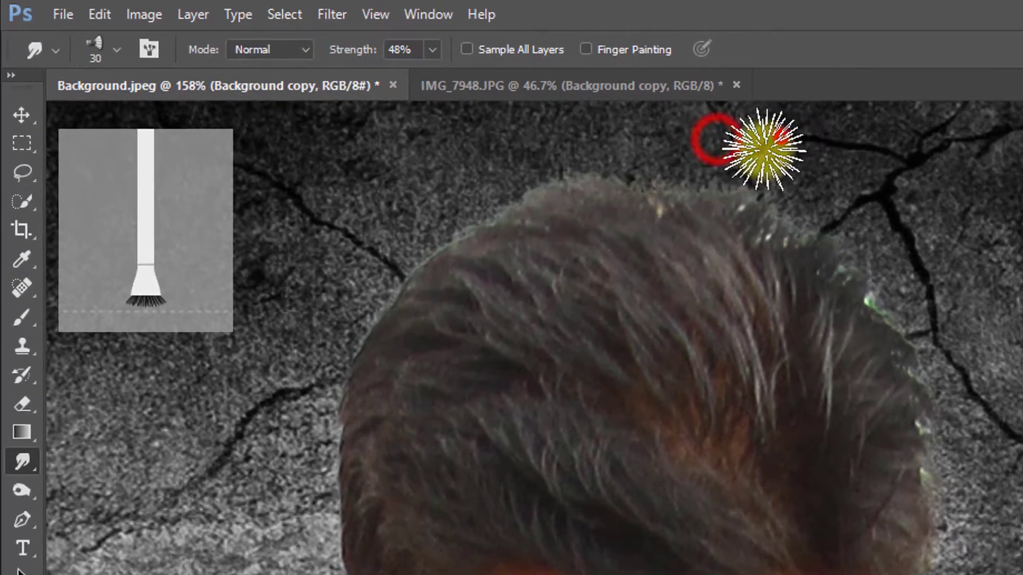
mouse_move(763, 150)
left_mouse_down()
mouse_move(815, 160)
mouse_move(808, 225)
left_mouse_up()
mouse_move(863, 224)
left_mouse_down()
mouse_move(863, 270)
mouse_move(909, 270)
mouse_move(879, 274)
mouse_move(991, 347)
mouse_move(998, 411)
mouse_move(926, 432)
mouse_move(874, 277)
mouse_move(772, 176)
mouse_move(766, 213)
mouse_move(755, 186)
left_mouse_up()
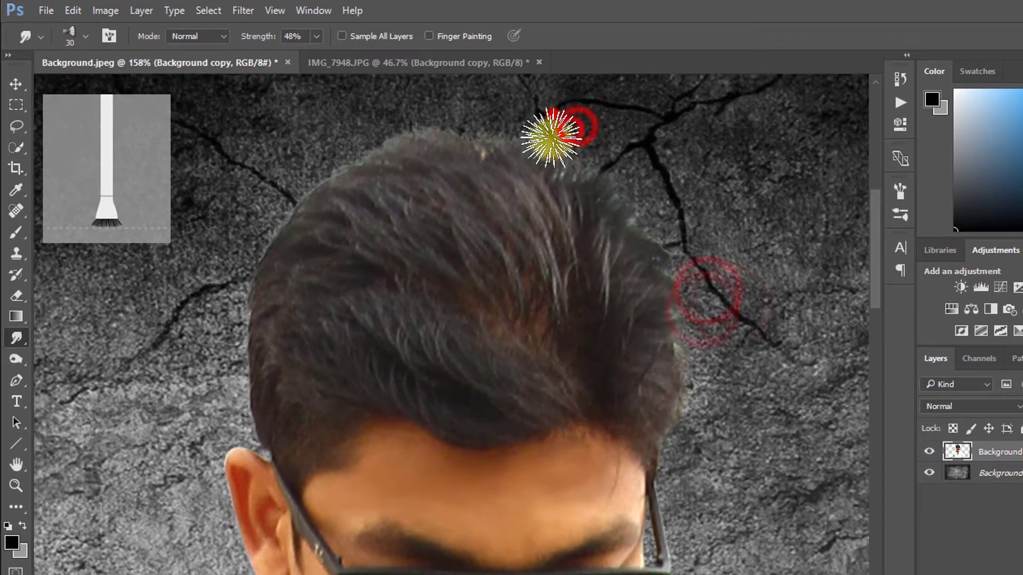
mouse_move(551, 137)
left_mouse_down()
mouse_move(527, 247)
mouse_move(354, 237)
mouse_move(409, 132)
mouse_move(304, 130)
mouse_move(491, 167)
mouse_move(565, 166)
mouse_move(628, 114)
mouse_move(621, 274)
mouse_move(612, 222)
left_mouse_up()
Raise the Smudge strength to 81% and blend the hair edge across the top and the side above the visible ear
key("8")
key("1")
mouse_move(589, 114)
left_mouse_down()
mouse_move(530, 93)
mouse_move(425, 117)
mouse_move(328, 115)
mouse_move(239, 214)
mouse_move(251, 241)
mouse_move(217, 278)
left_mouse_up()
left_click(341, 231)
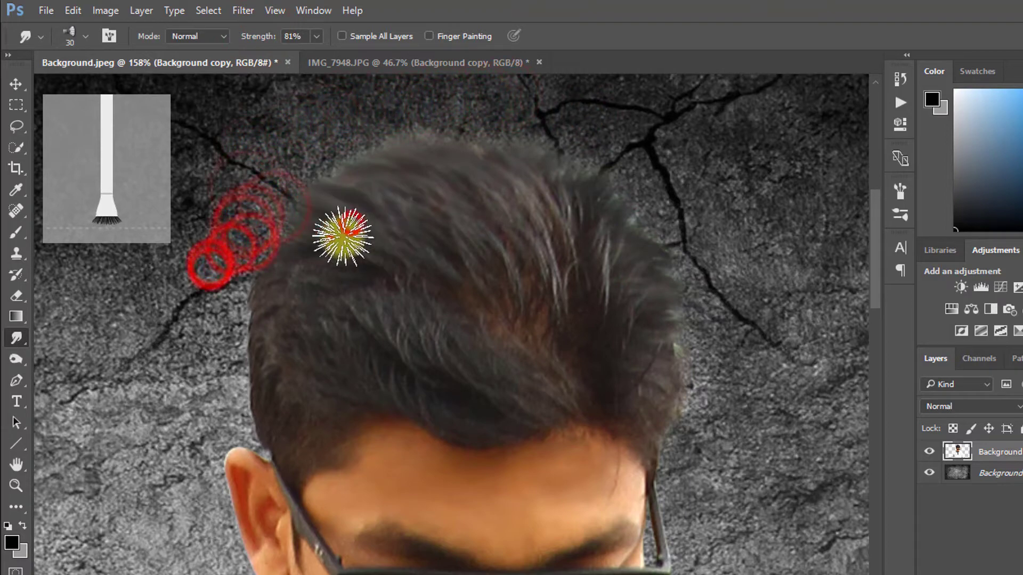
left_click(498, 142)
left_click(575, 283, "alt")
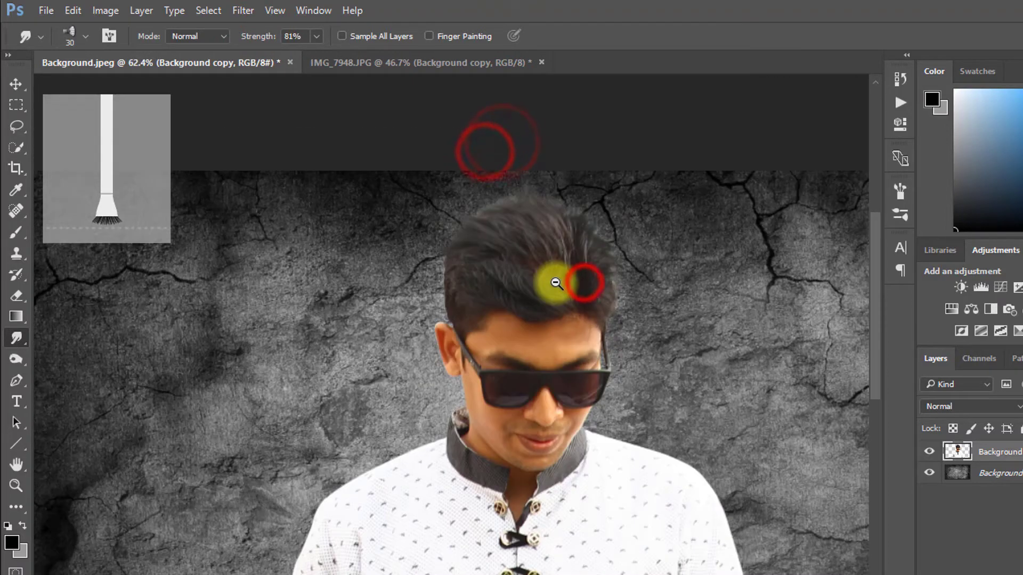
left_click(532, 176, "ctrl")
left_click_drag(454, 184, 498, 196)
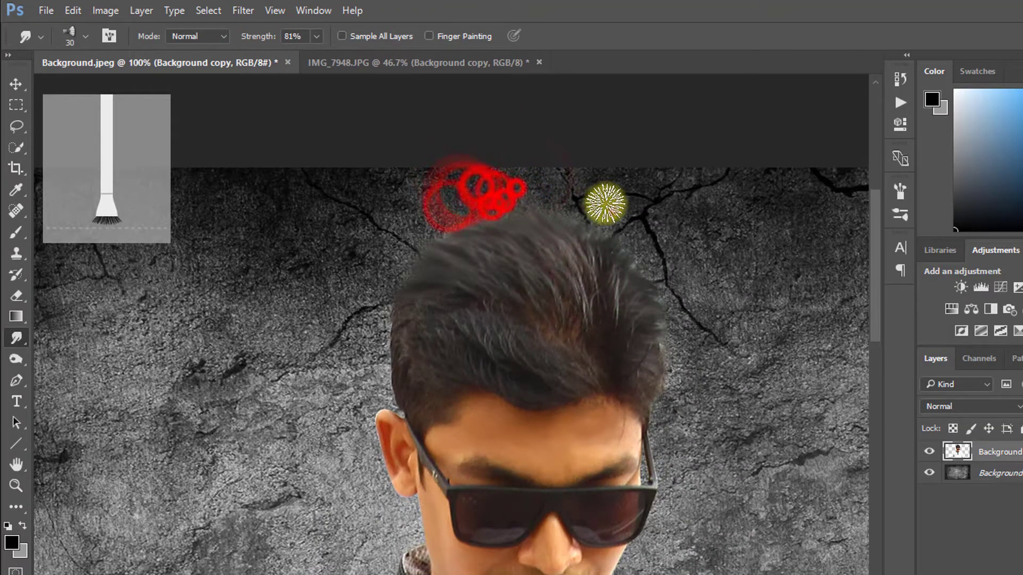
Smudge the hair edge from the crown down the far side of the head
mouse_move(607, 208)
left_mouse_down()
mouse_move(653, 258)
mouse_move(692, 245)
mouse_move(708, 295)
mouse_move(686, 313)
mouse_move(686, 335)
left_mouse_up()
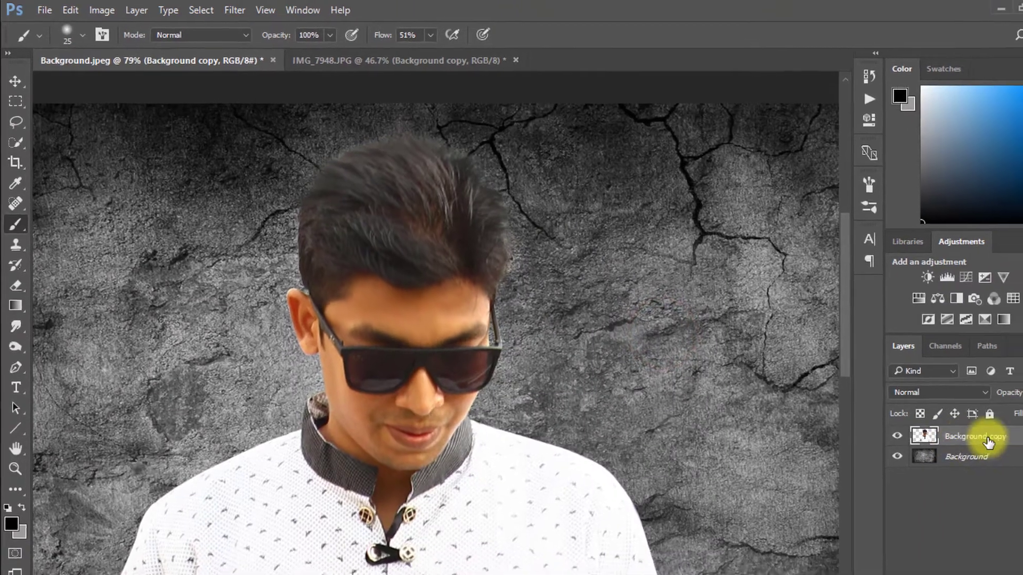
Duplicate the Background copy layer and open the Oil Paint filter for the duplicate
left_click(997, 452)
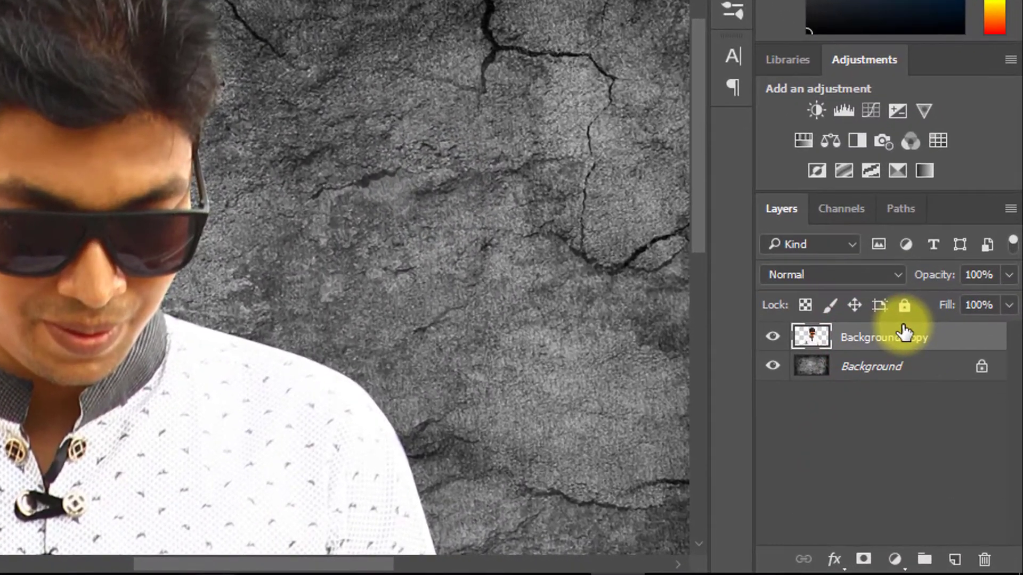
key("ctrl+j")
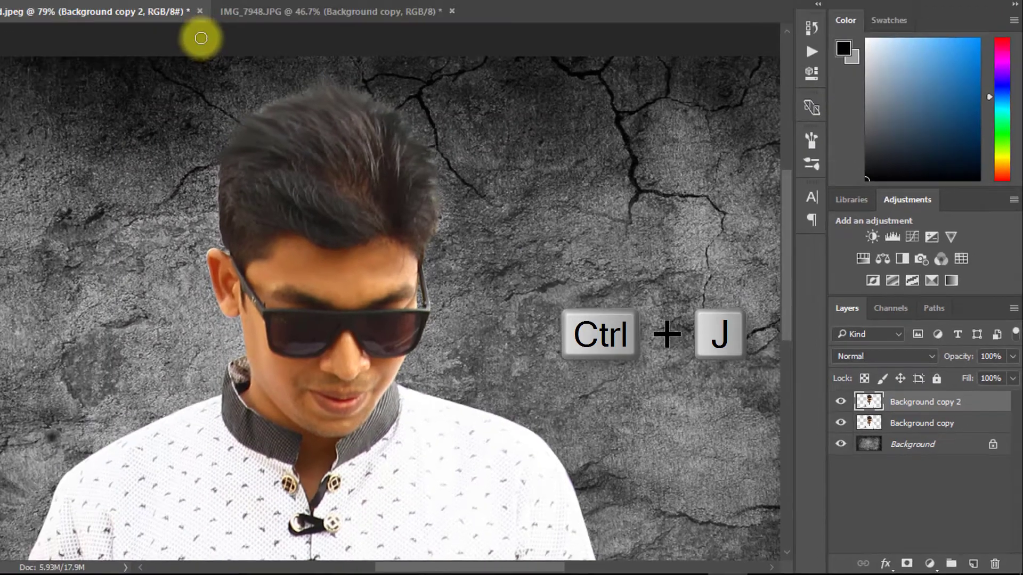
left_click(258, 10)
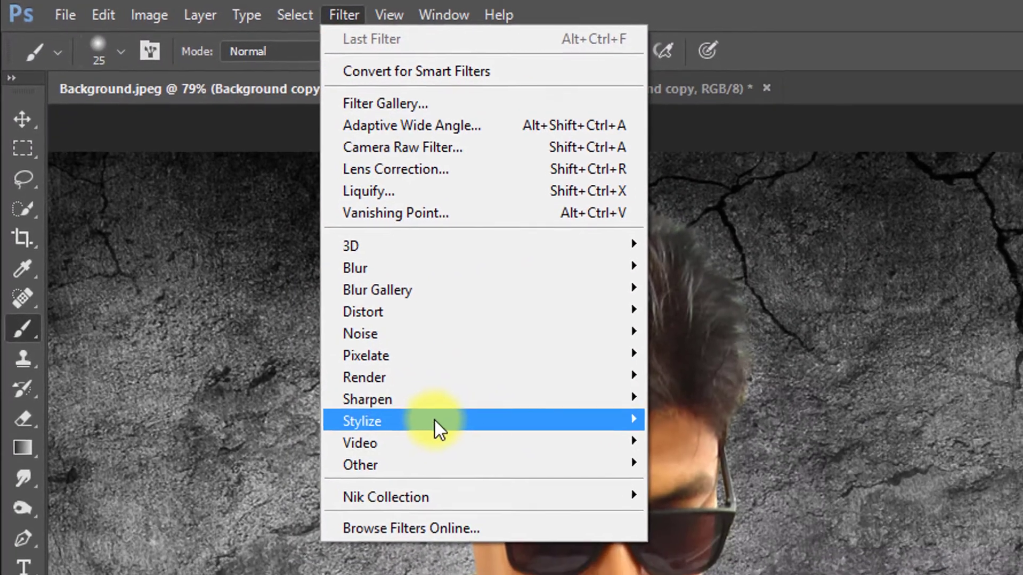
mouse_move(667, 442)
left_click(741, 528)
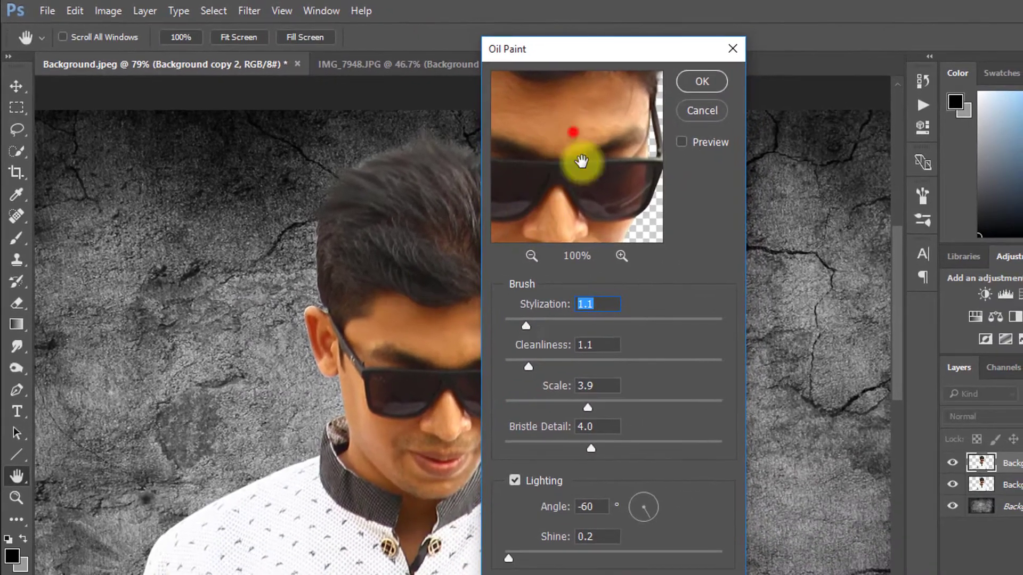
Set the Oil Paint lighting shine to 0.3, inspecting the effect on the forehead and hair
left_click_drag(739, 204, 760, 171)
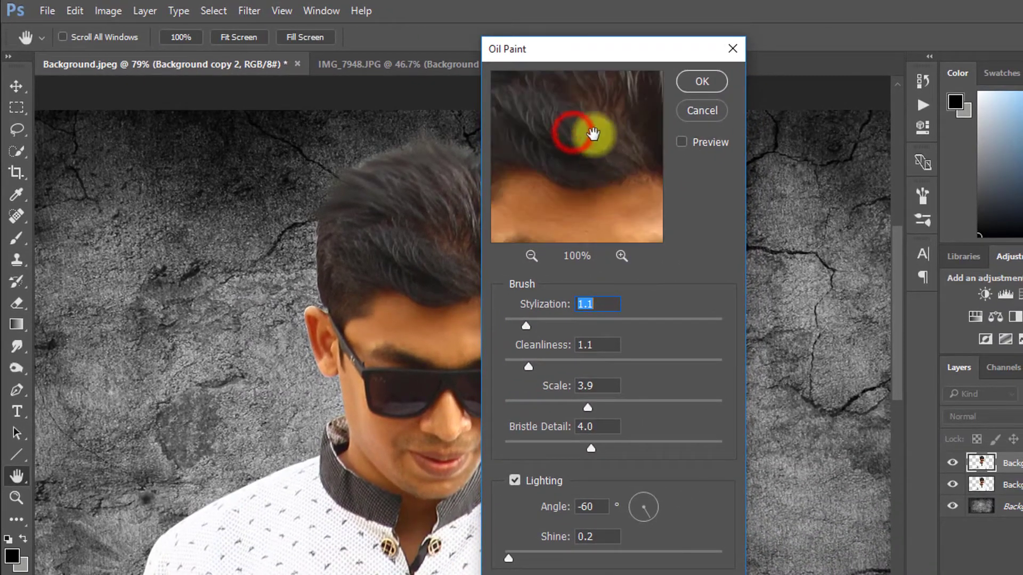
mouse_move(593, 133)
left_mouse_down()
mouse_move(610, 217)
mouse_move(603, 144)
left_mouse_up()
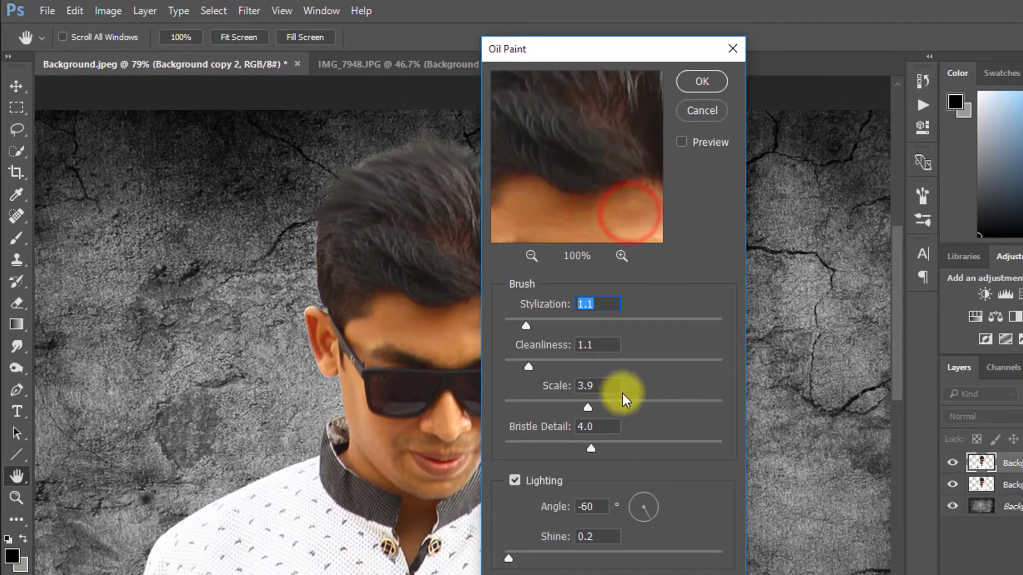
mouse_move(508, 557)
left_mouse_down()
mouse_move(542, 555)
mouse_move(510, 555)
left_mouse_up()
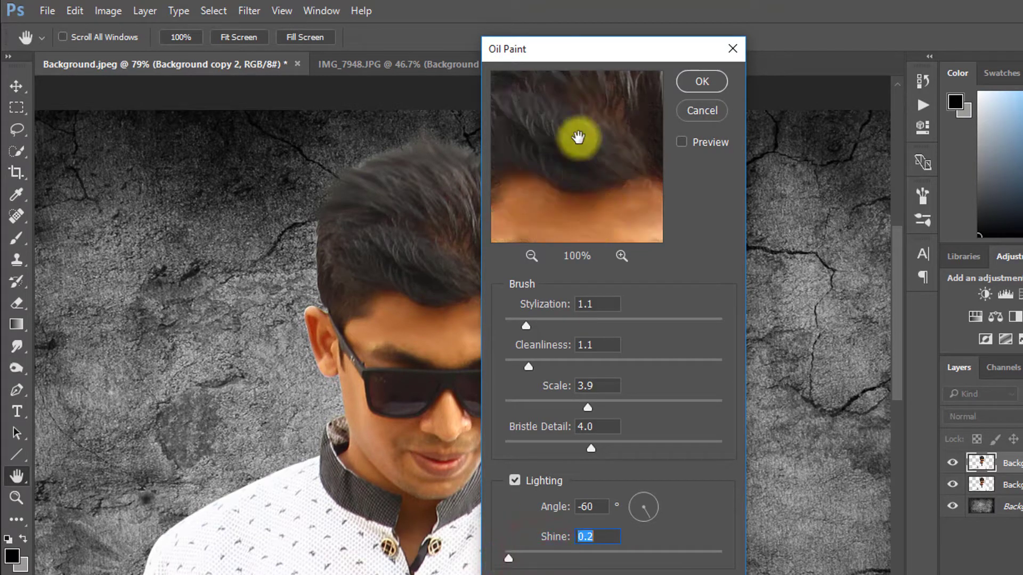
mouse_move(579, 125)
left_mouse_down()
mouse_move(601, 235)
mouse_move(606, 139)
left_mouse_up()
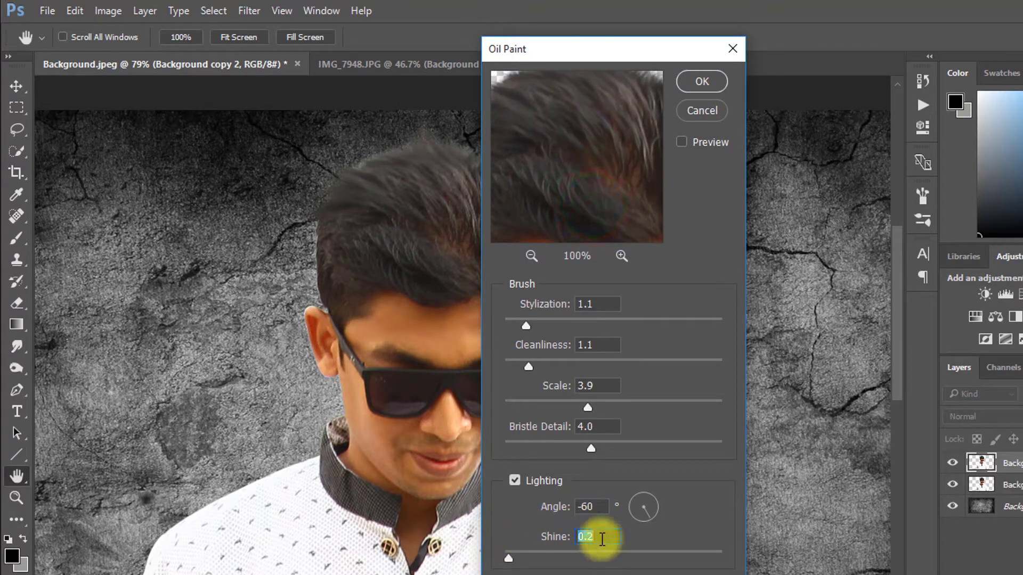
left_click_drag(575, 194, 592, 151)
mouse_move(617, 164)
left_mouse_down()
mouse_move(596, 214)
mouse_move(655, 131)
left_mouse_up()
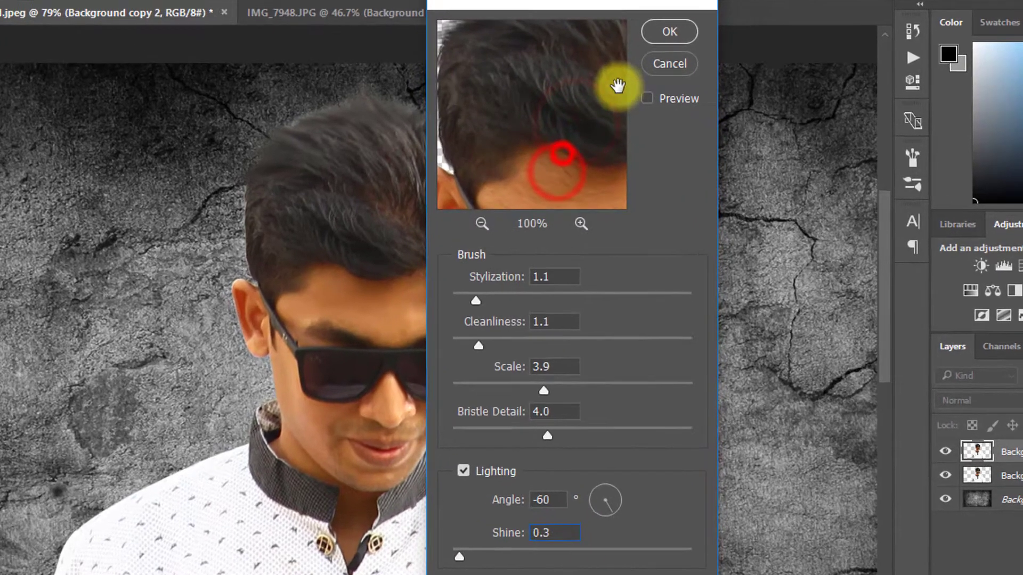
Set the Oil Paint stylization to 2.1 and the cleanliness to 1.0
left_click_drag(476, 300, 515, 304)
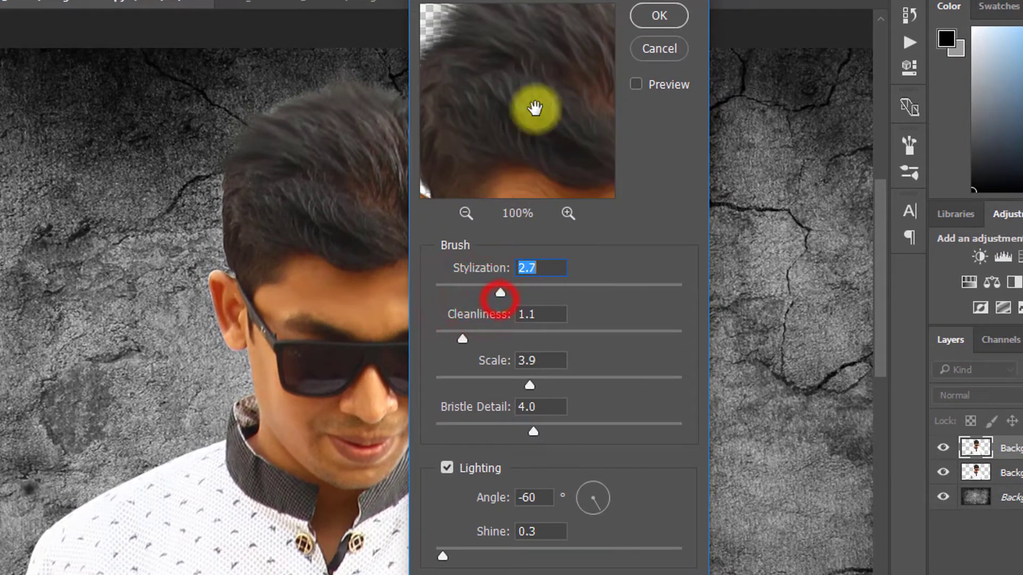
left_click_drag(534, 109, 468, 119)
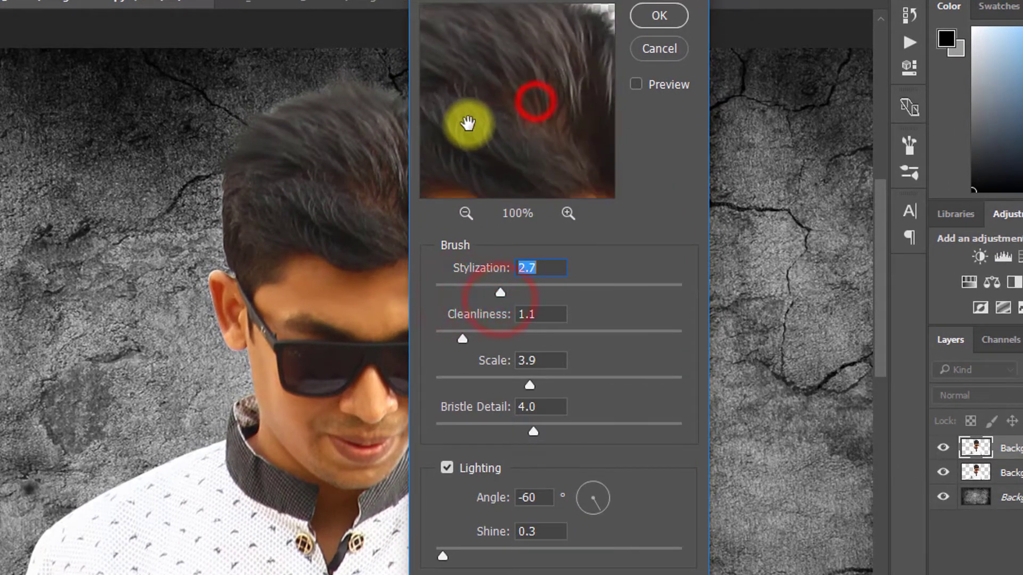
left_click(485, 291)
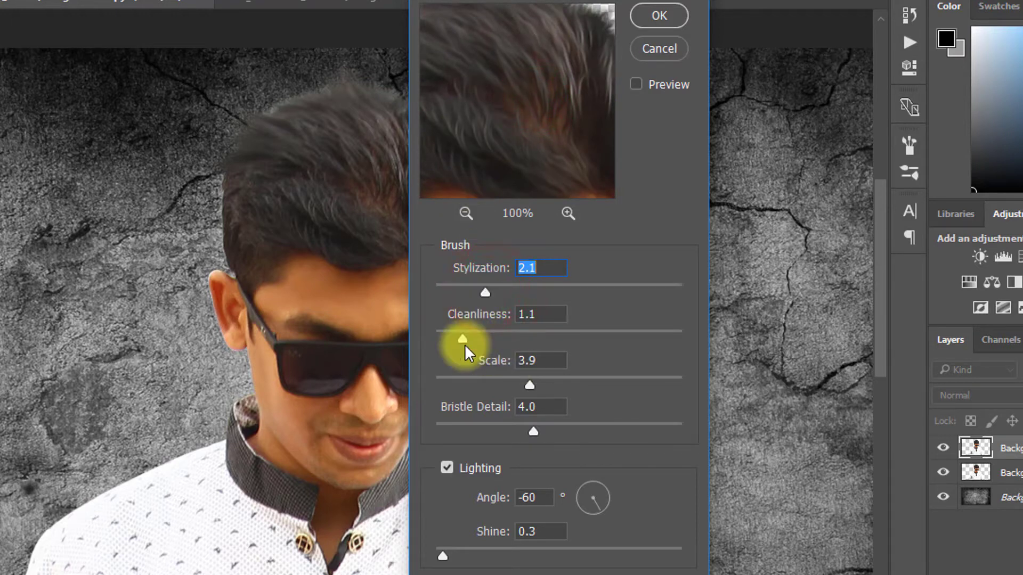
left_click_drag(453, 337, 460, 337)
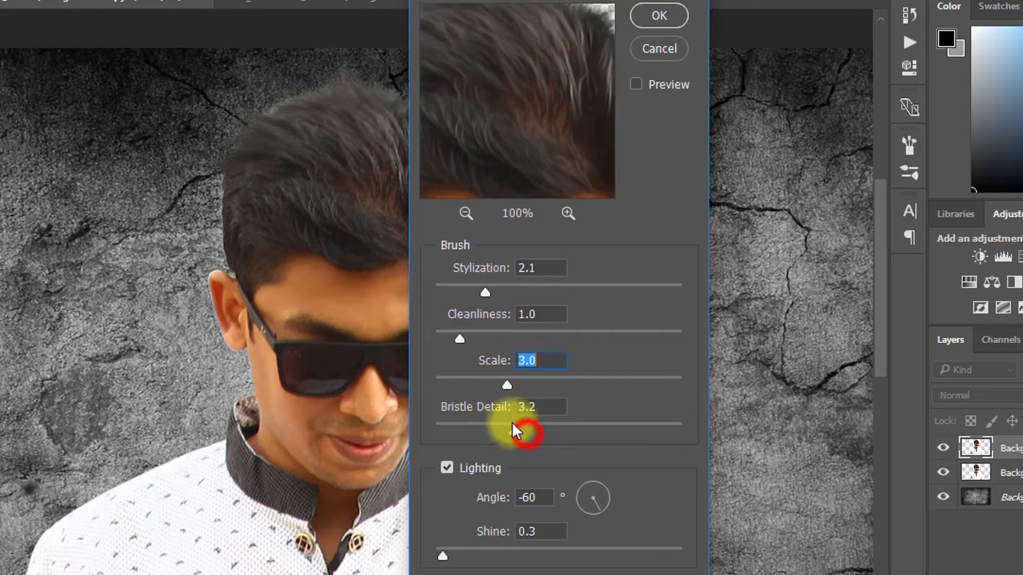
Set the Oil Paint scale to 3.0 and the bristle detail to 4, and apply the filter
left_click(527, 426)
left_click_drag(527, 427, 530, 427)
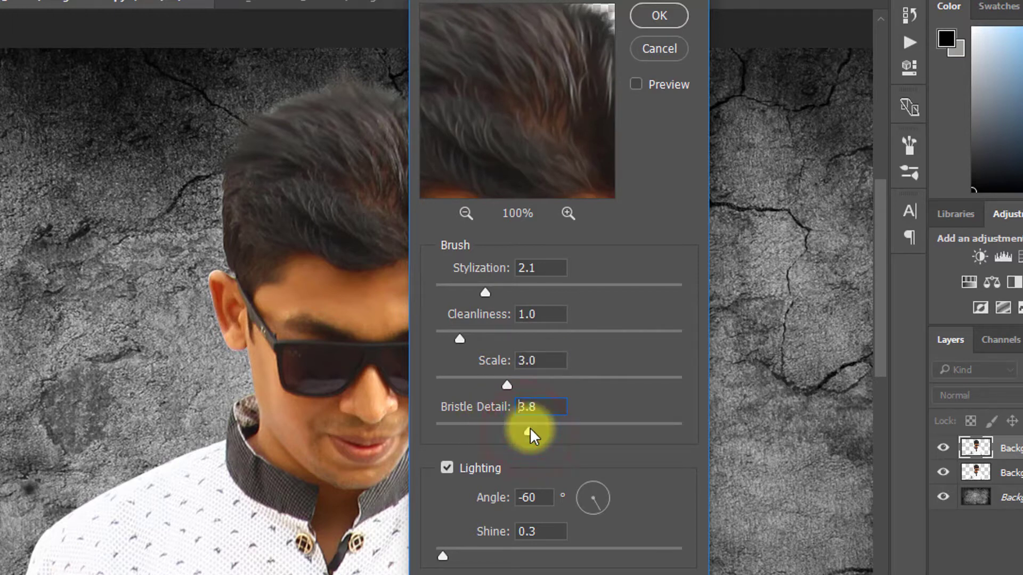
left_click(541, 415)
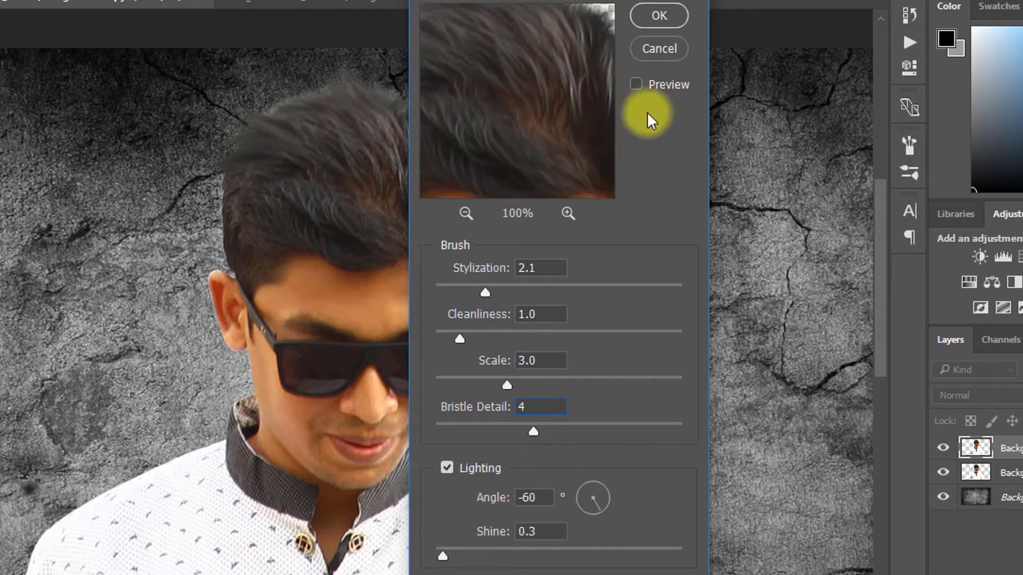
left_click(660, 16)
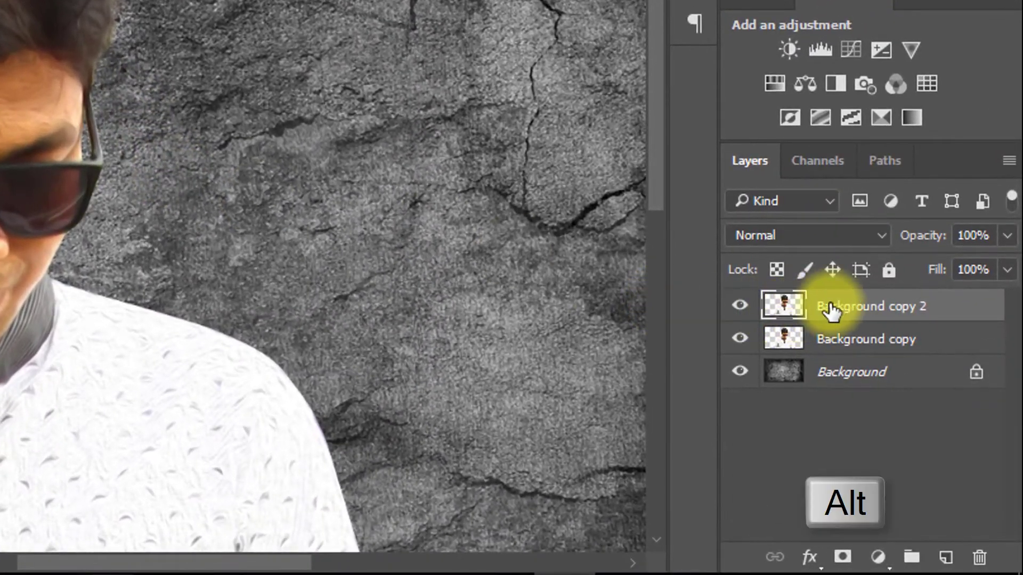
Add a black layer mask to Background copy 2 and ready the Brush tool with white as the foreground colour
left_click(844, 557, "alt")
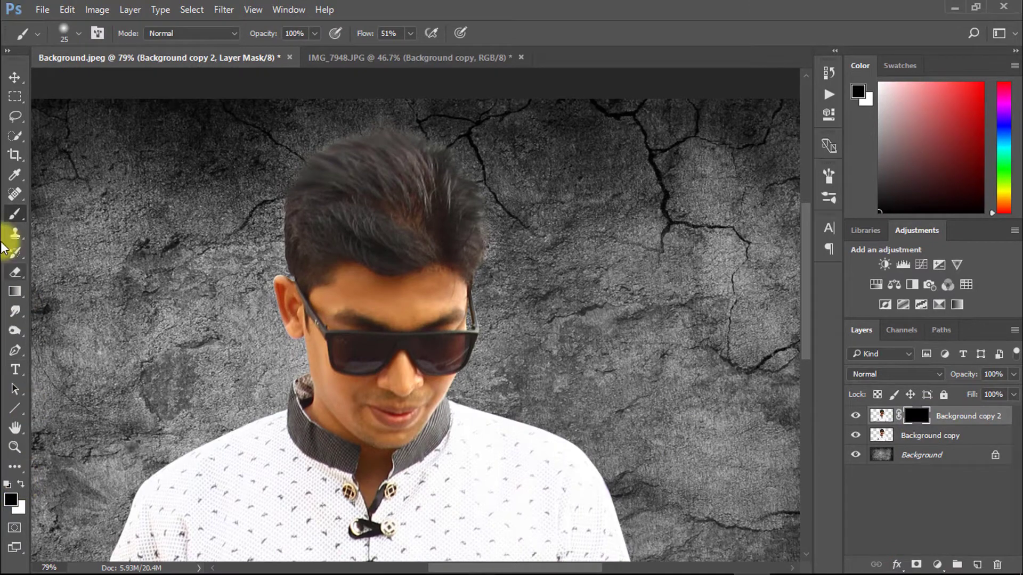
right_click(15, 196)
right_click(15, 214)
left_click(57, 215)
left_click(21, 483)
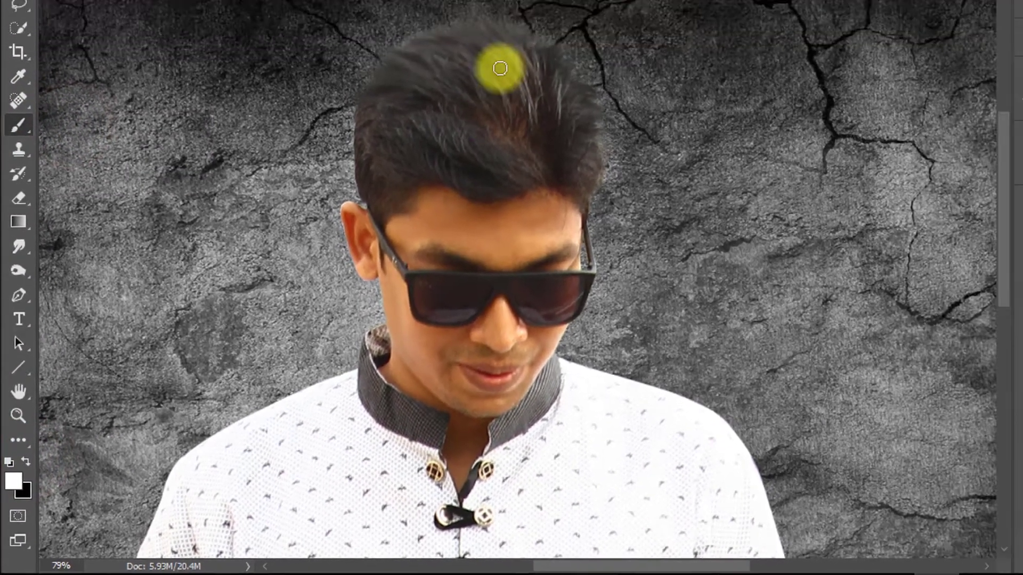
Paint white on the mask with a brush enlarged to 150 to reveal the oil-painted effect across the main hair
left_click(401, 168, "ctrl")
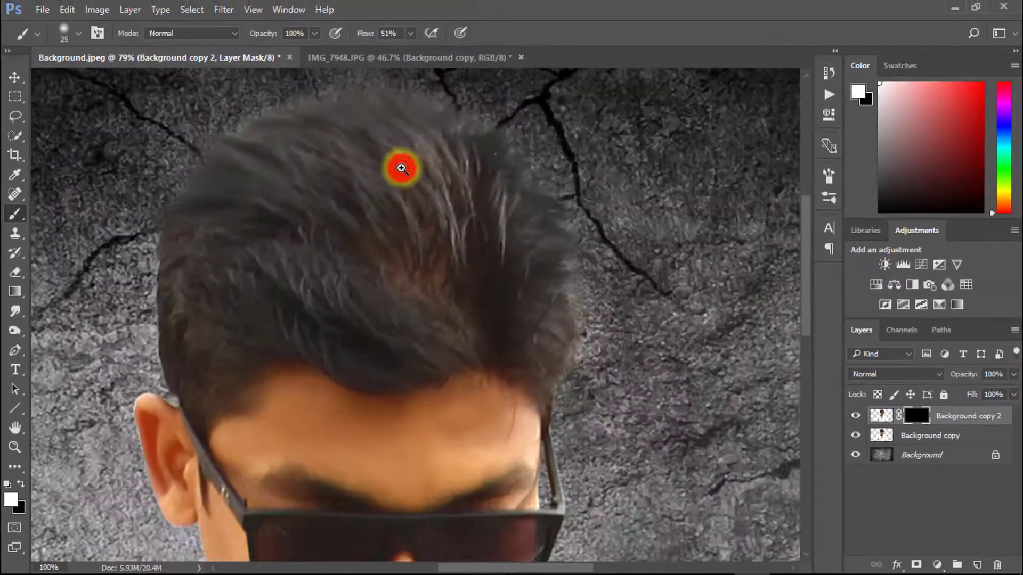
left_click(402, 168, "ctrl")
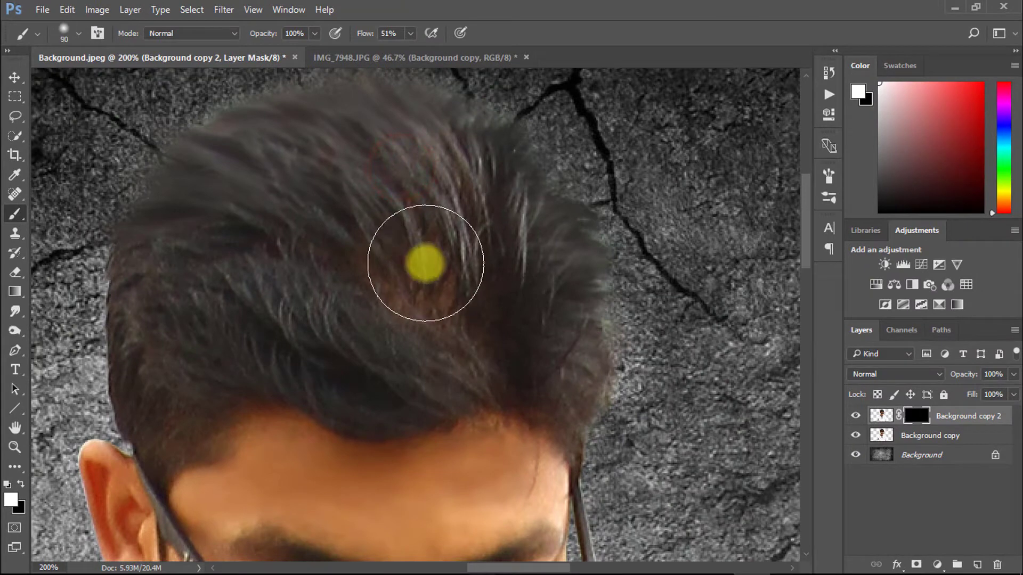
key("bracketright")
key("bracketright")
left_click_drag(440, 308, 422, 242)
left_click(467, 253, "alt")
left_click_drag(420, 287, 339, 241)
mouse_move(345, 295)
left_mouse_down()
mouse_move(313, 260)
mouse_move(370, 216)
left_mouse_up()
left_click_drag(482, 278, 481, 243)
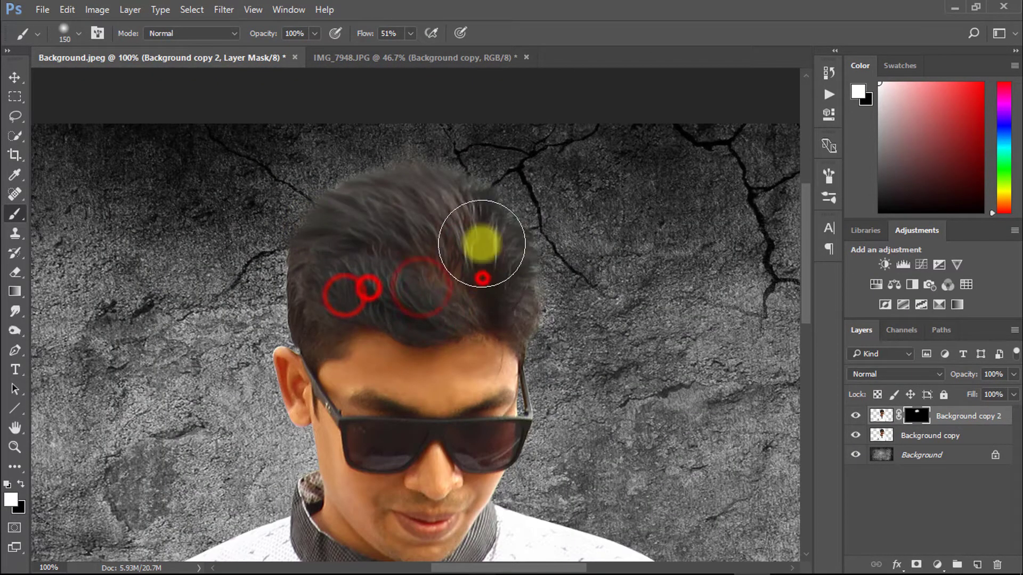
left_click(503, 293)
left_click(511, 266)
Reduce the brush size to 60 and reveal the oil-painted hair at the temple above the visible ear
left_click(447, 285, "ctrl")
key("bracketleft")
key("bracketleft")
key("bracketleft")
key("bracketleft")
key("bracketleft")
key("bracketleft")
left_click_drag(196, 377, 178, 366)
left_click_drag(181, 424, 165, 309)
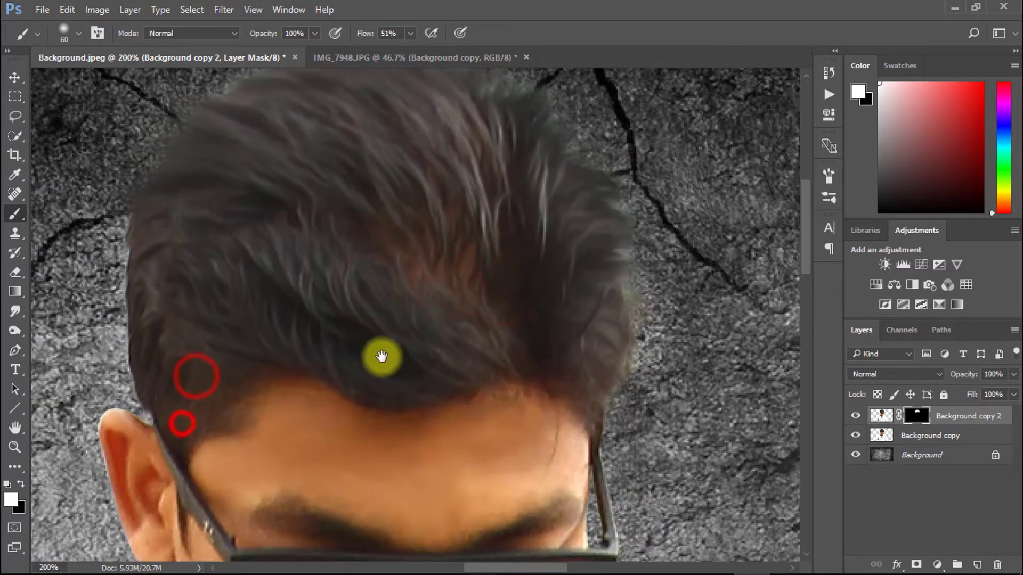
Paint the mask white along the far side of the head to reveal the oil-painted hair there
left_click_drag(382, 356, 272, 281)
left_click_drag(466, 258, 580, 374)
left_click(596, 415, "alt")
left_click_drag(603, 464, 575, 264)
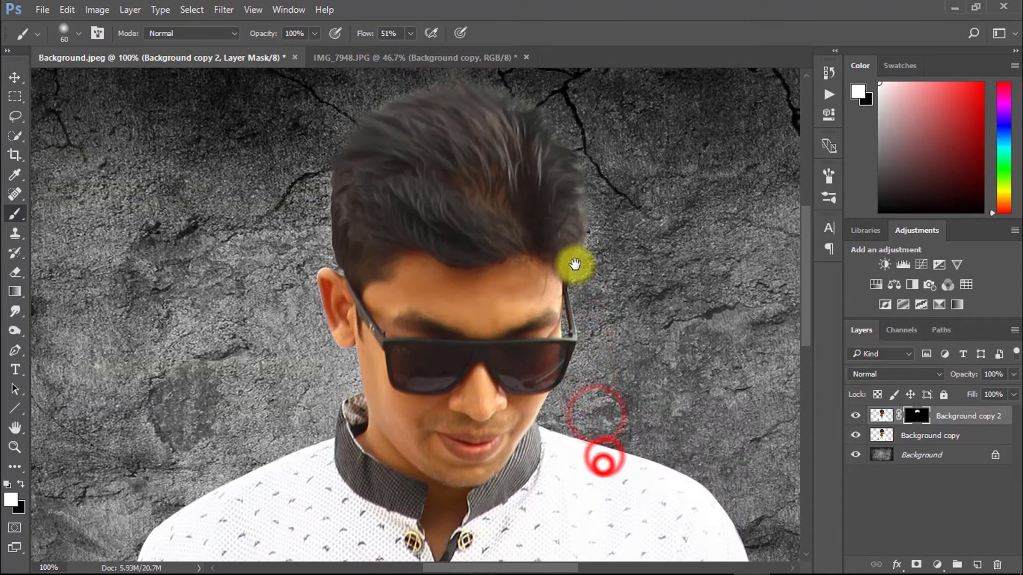
left_click_drag(354, 219, 327, 205)
left_click_drag(563, 194, 544, 106)
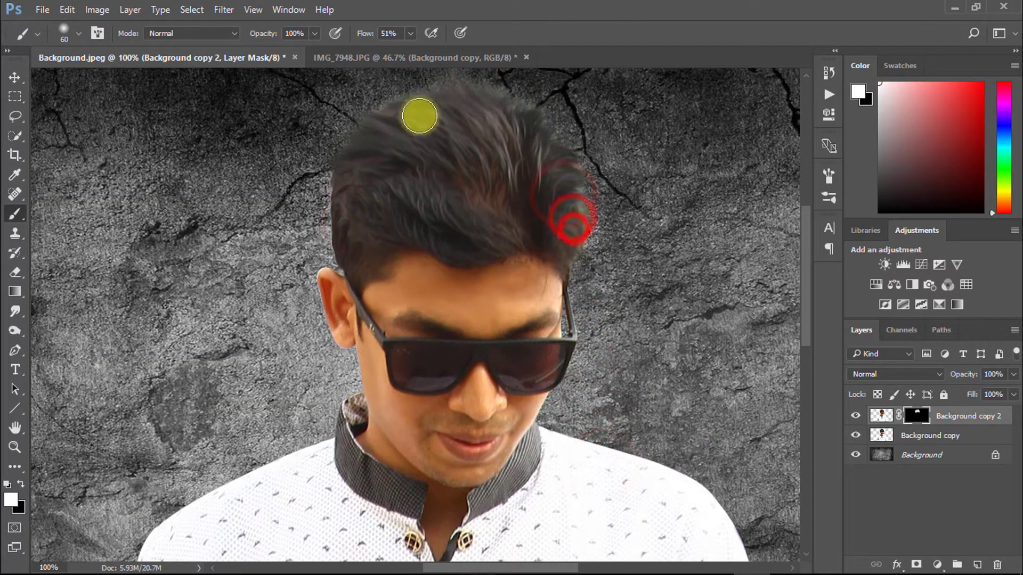
Paint the mask white over the front hair to reveal more of the oil-painted strands
left_click(435, 224)
left_click(401, 260)
left_click_drag(388, 303, 350, 179)
left_click_drag(484, 392, 448, 400)
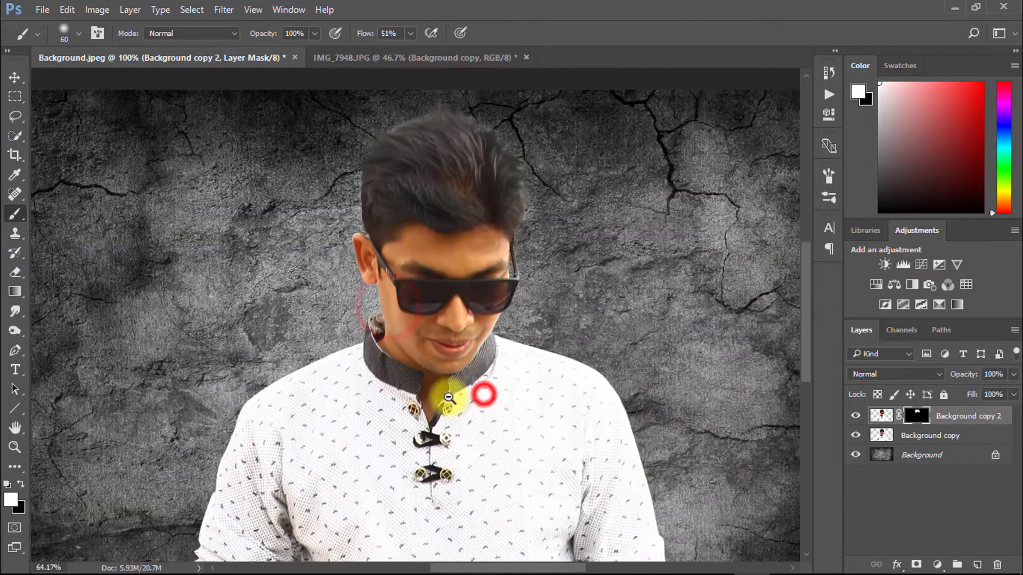
Touch up the mask along the hair outline, covering the side above the visible ear and the crown
left_click_drag(507, 185, 498, 116)
left_click(533, 136, "ctrl")
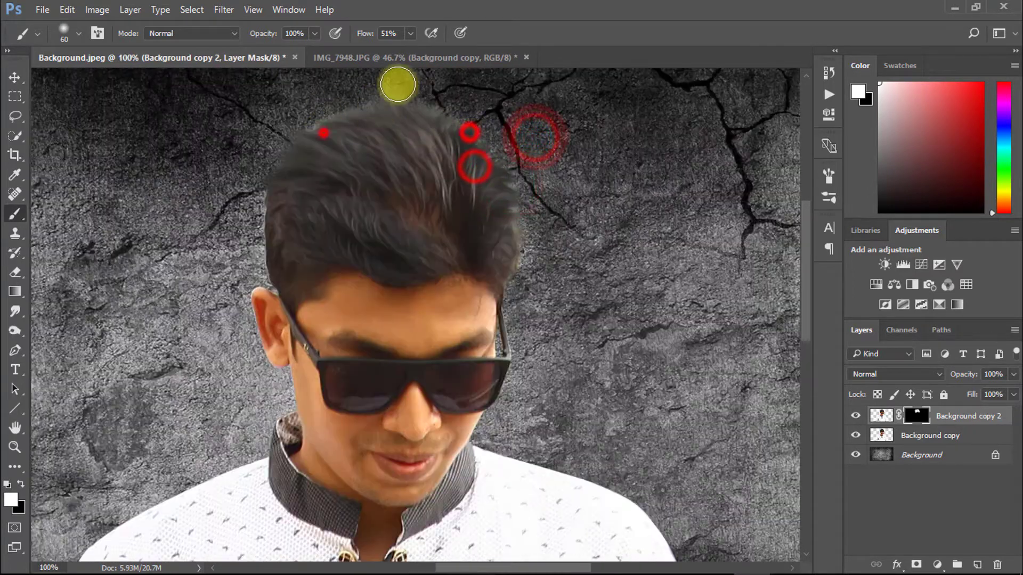
left_click(274, 221)
left_click(278, 266)
left_click(311, 140)
left_click(368, 124)
left_click(322, 112)
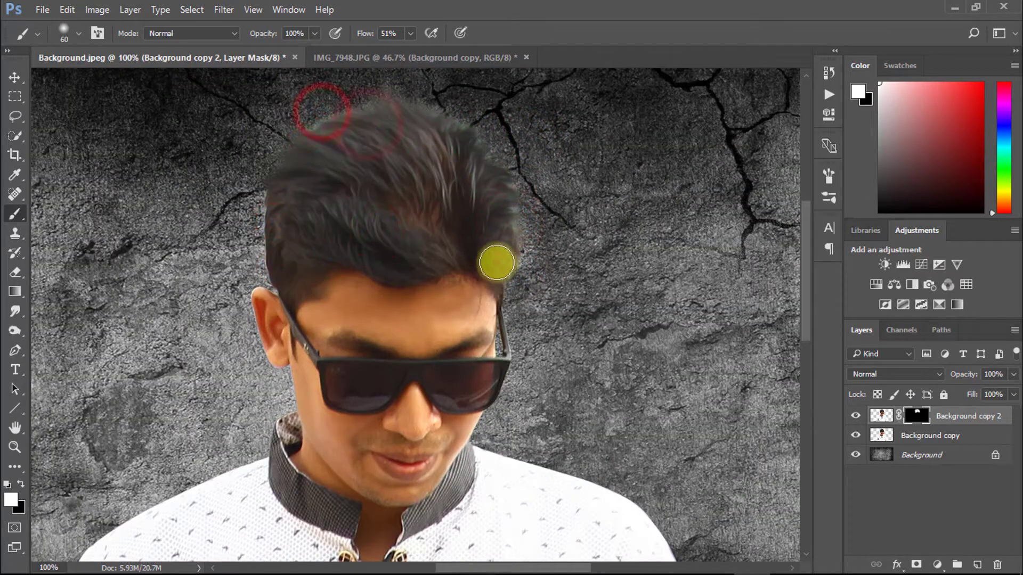
left_click(540, 255, "alt")
left_click_drag(576, 357, 555, 315)
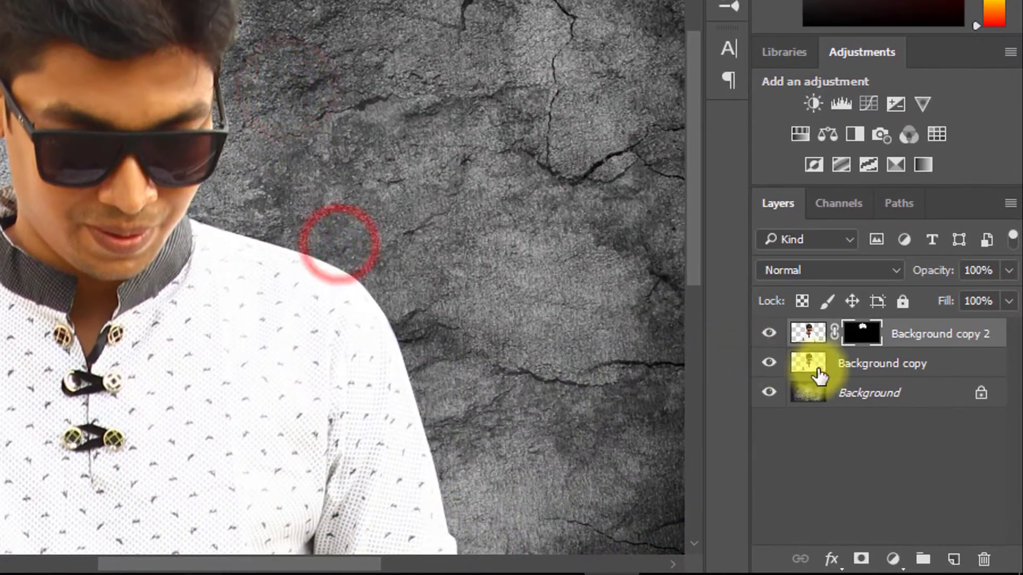
Merge the masked Background copy 2 layer down into Background copy
right_click(902, 337)
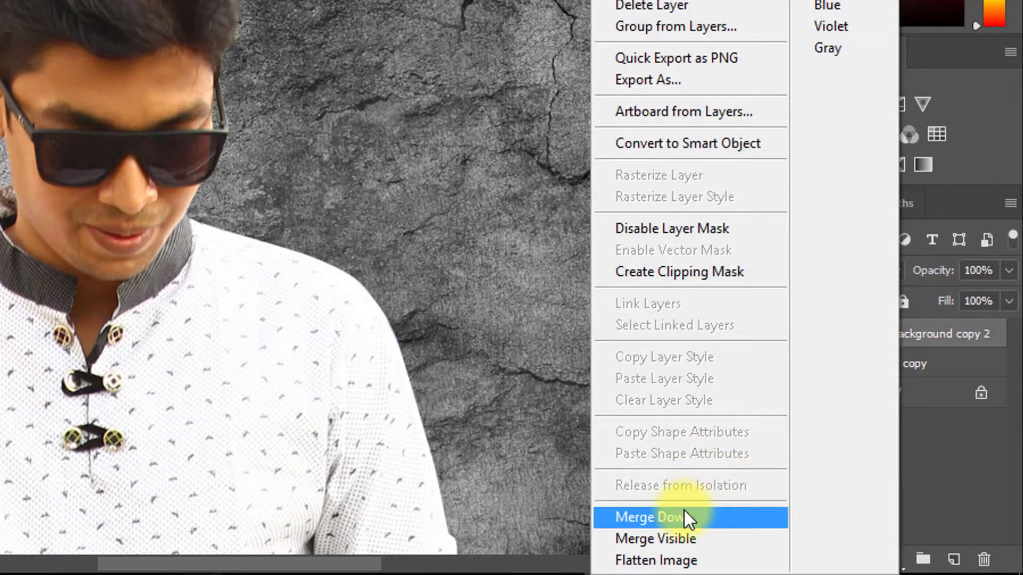
left_click(655, 518)
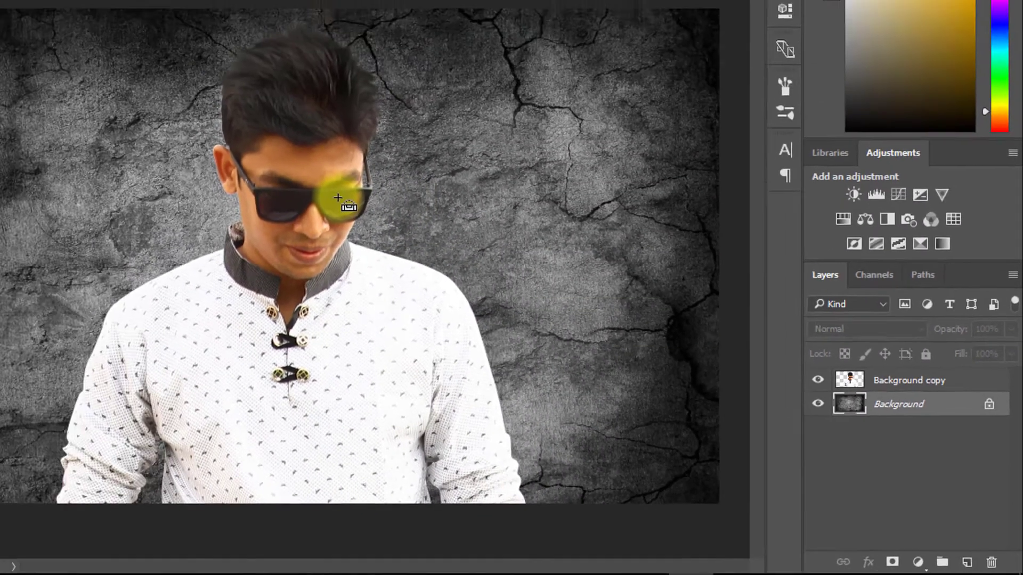
Switch to the Burn tool and set its range to Shadows
right_click(15, 330)
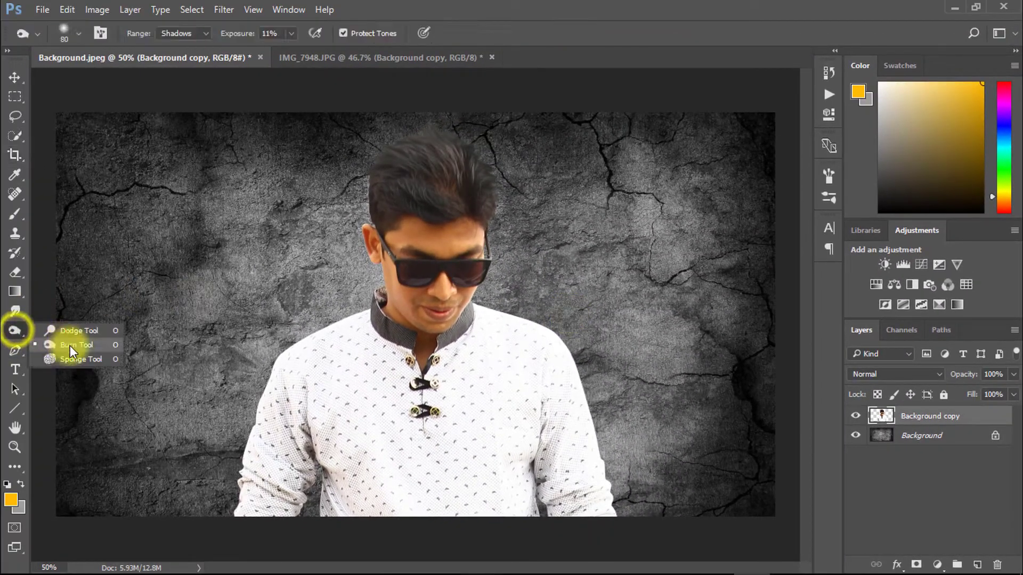
left_click(72, 349)
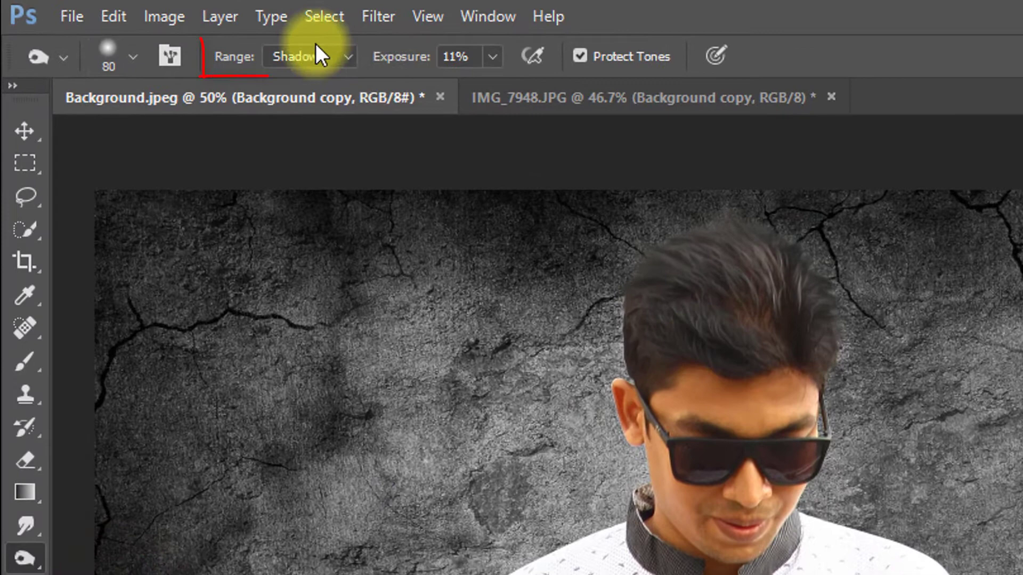
left_click(197, 33)
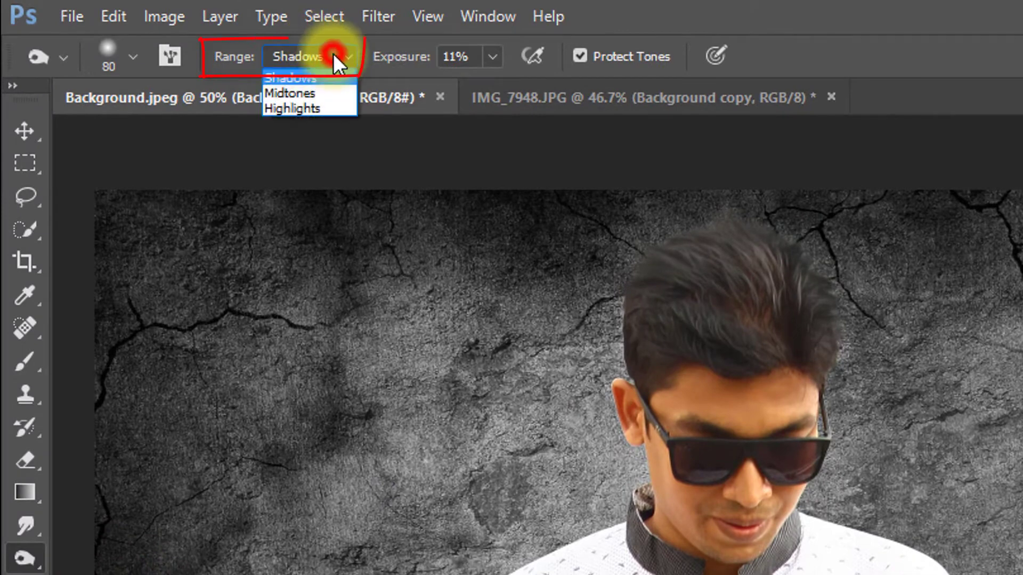
left_click(290, 78)
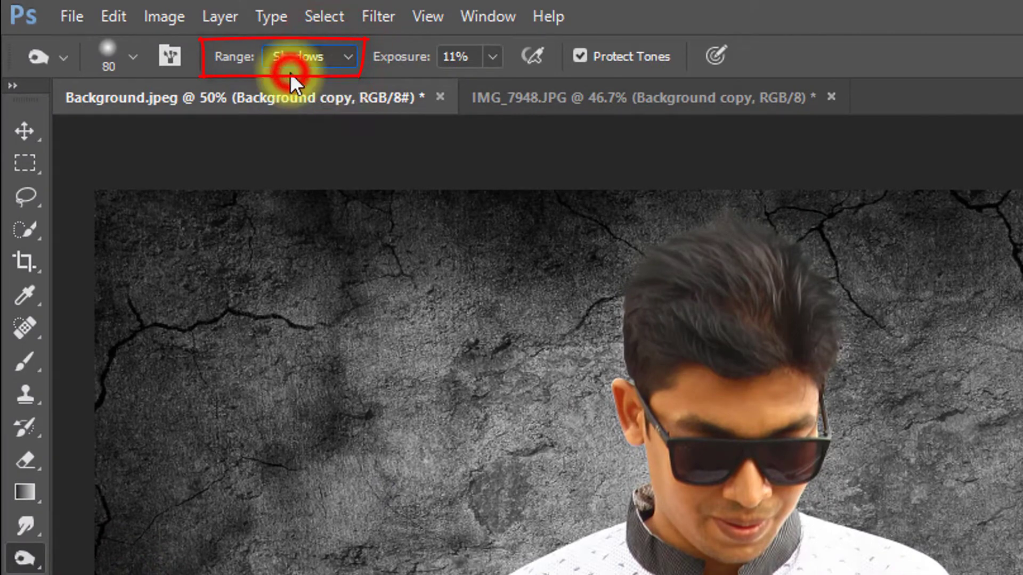
Burn the hair's central and front strands darker with an 80 px brush at 11% exposure
left_click(771, 326)
left_click(787, 364)
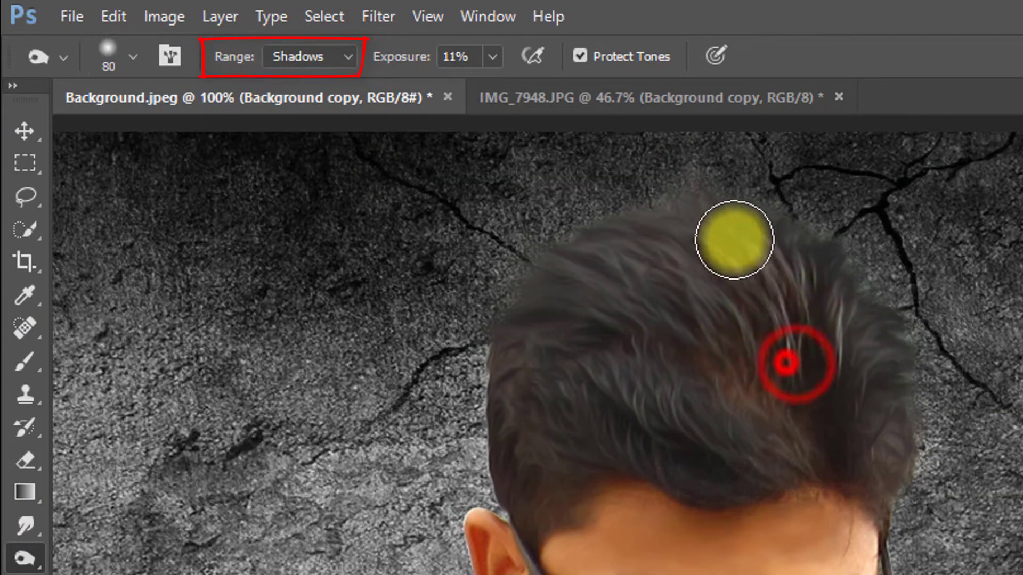
left_click(454, 57)
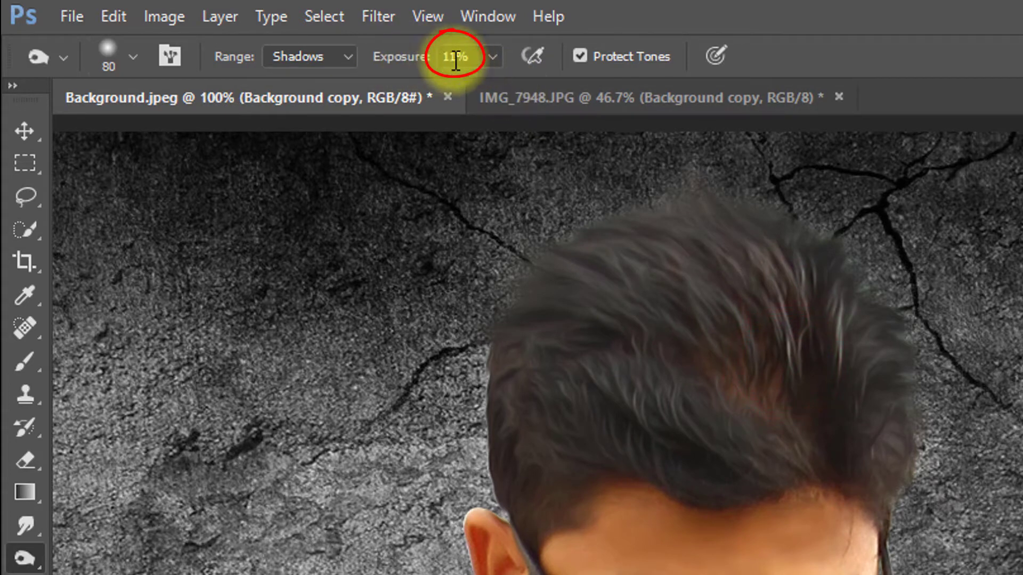
left_click(794, 335)
left_click(829, 333)
left_click(799, 381)
left_click(736, 334)
left_click(706, 317)
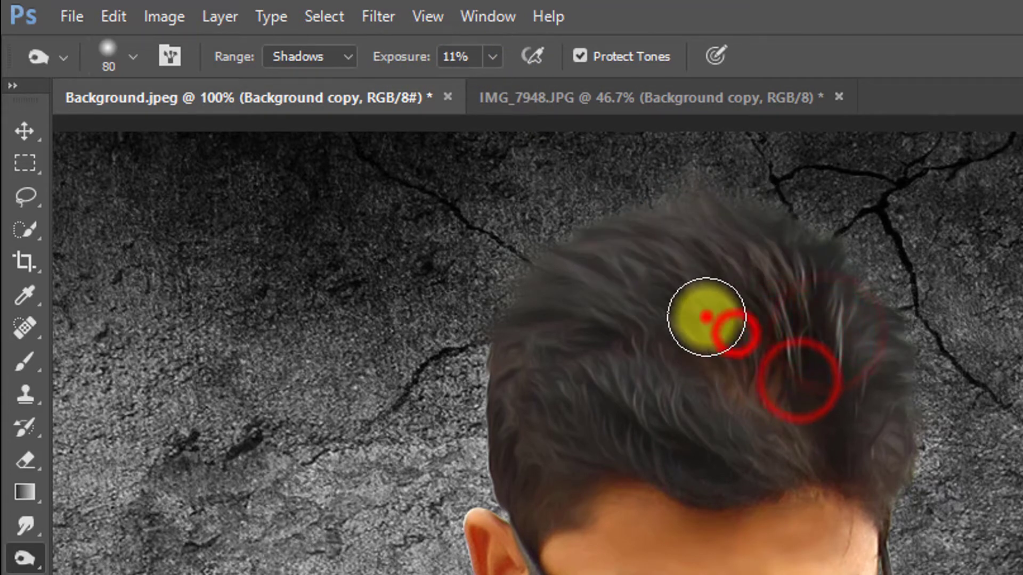
left_click(657, 363)
left_click(683, 408)
left_click(754, 366)
left_click(750, 414)
left_click(729, 394)
left_click(770, 373)
left_click(782, 327)
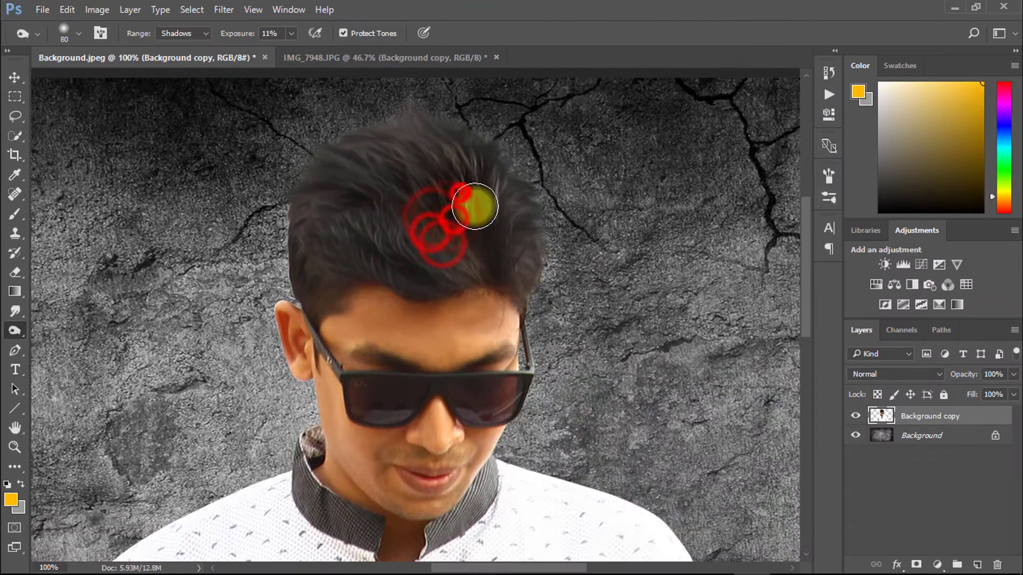
Darken the remaining hair with burn strokes over the crown, the sides and the front edge
left_click(364, 137)
left_click(393, 187)
left_click(450, 238)
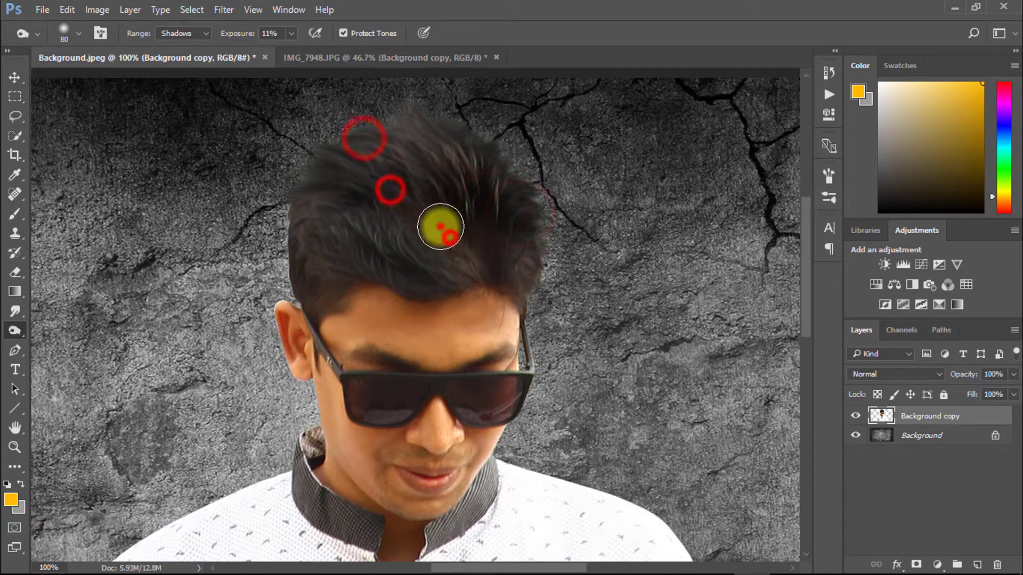
left_click(382, 242)
left_click(468, 219)
left_click(486, 186)
left_click(460, 155)
left_click(409, 143)
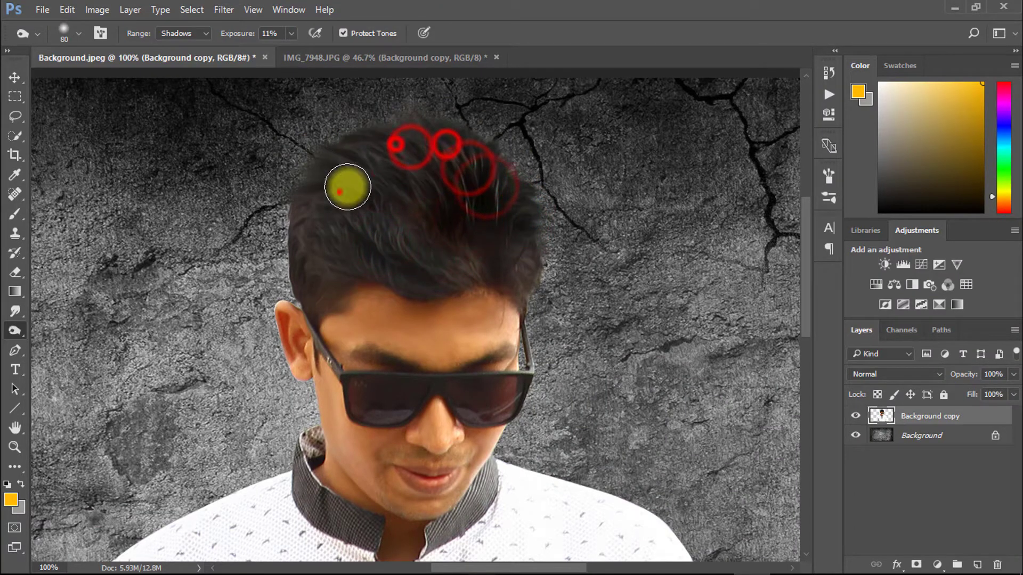
left_click(339, 190)
left_click(295, 229)
left_click(393, 232)
left_click_drag(490, 251, 418, 249)
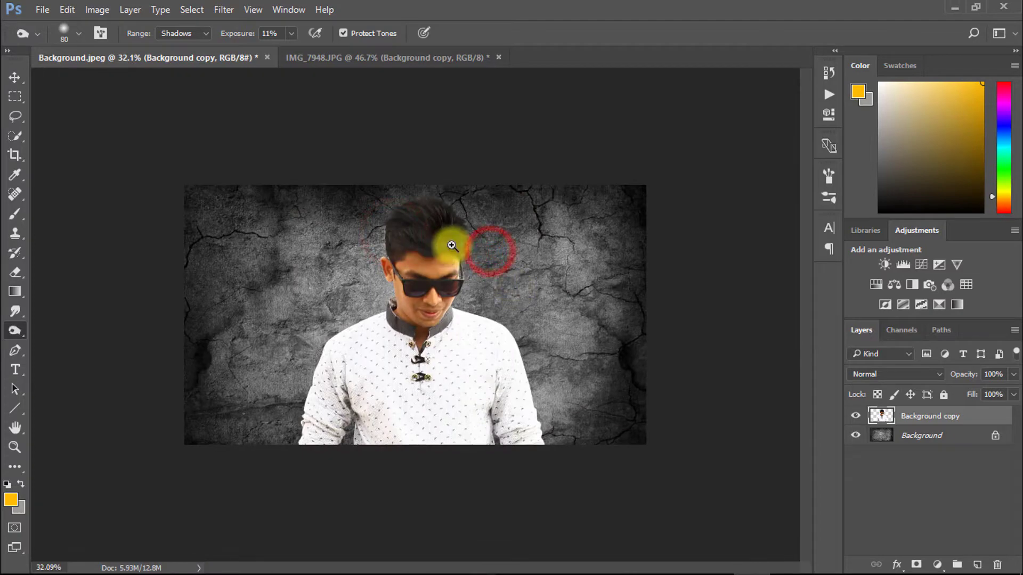
left_click(450, 244)
left_click(474, 171)
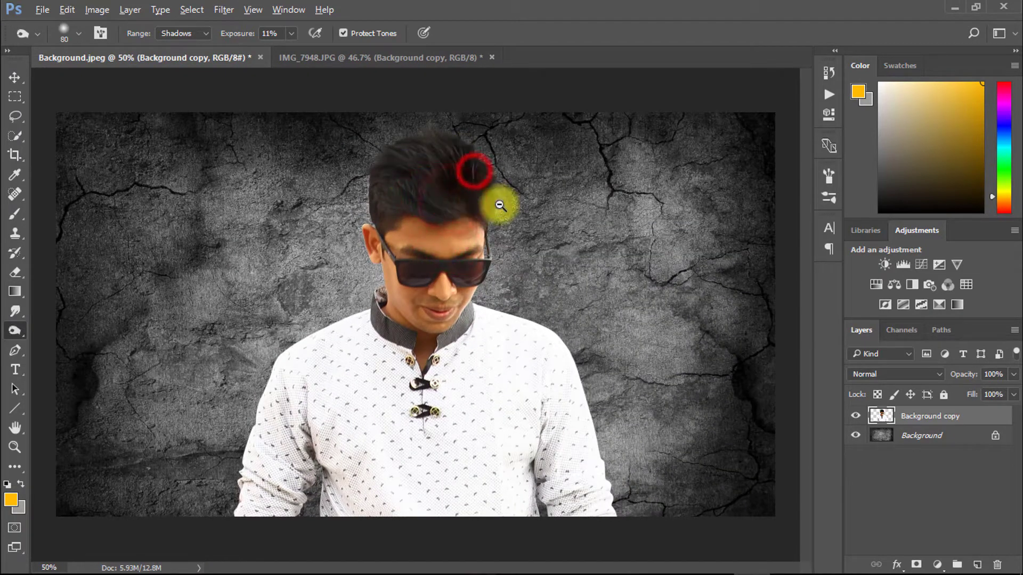
left_click_drag(499, 203, 476, 201)
Crop the canvas narrower on both sides around the man, trimming the outer strips of cracked wall
left_click(911, 437)
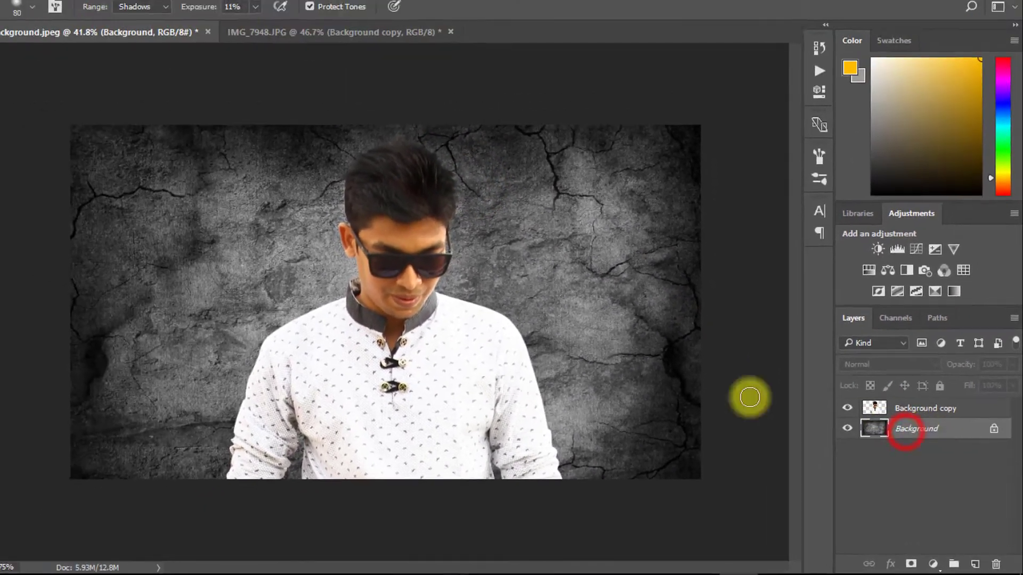
left_click(18, 160)
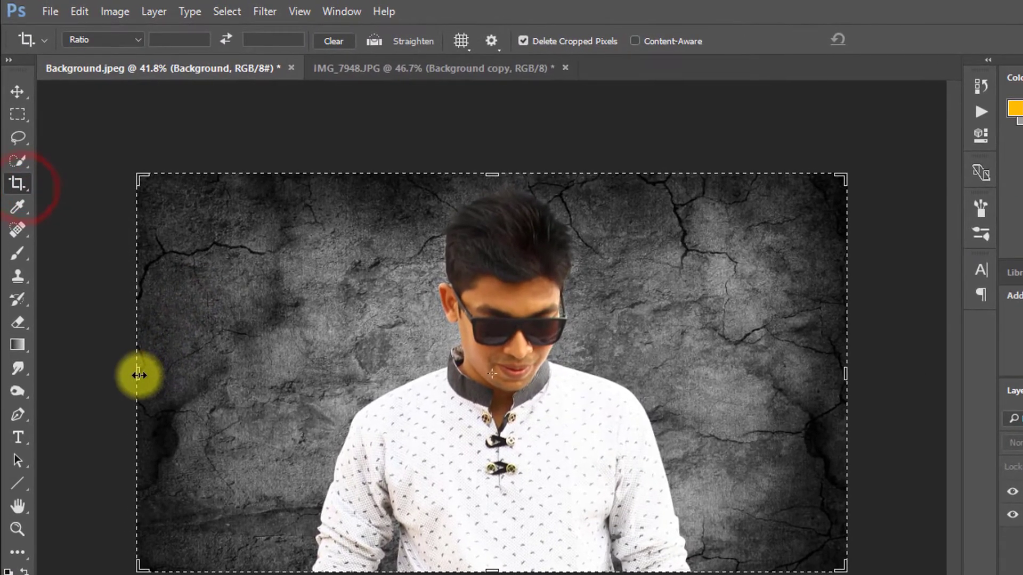
left_click_drag(138, 375, 179, 373)
left_click_drag(788, 371, 779, 373)
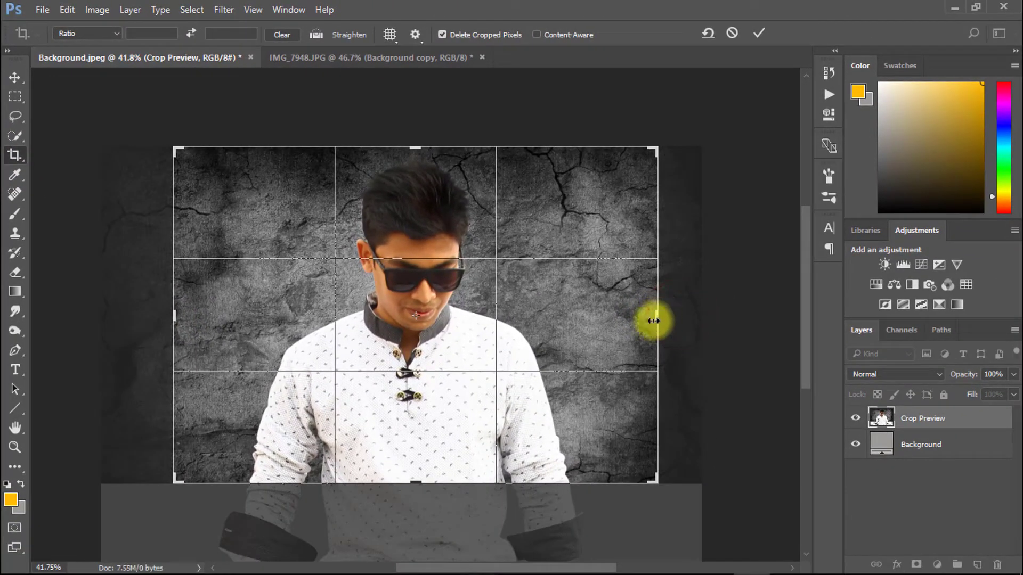
key("Return")
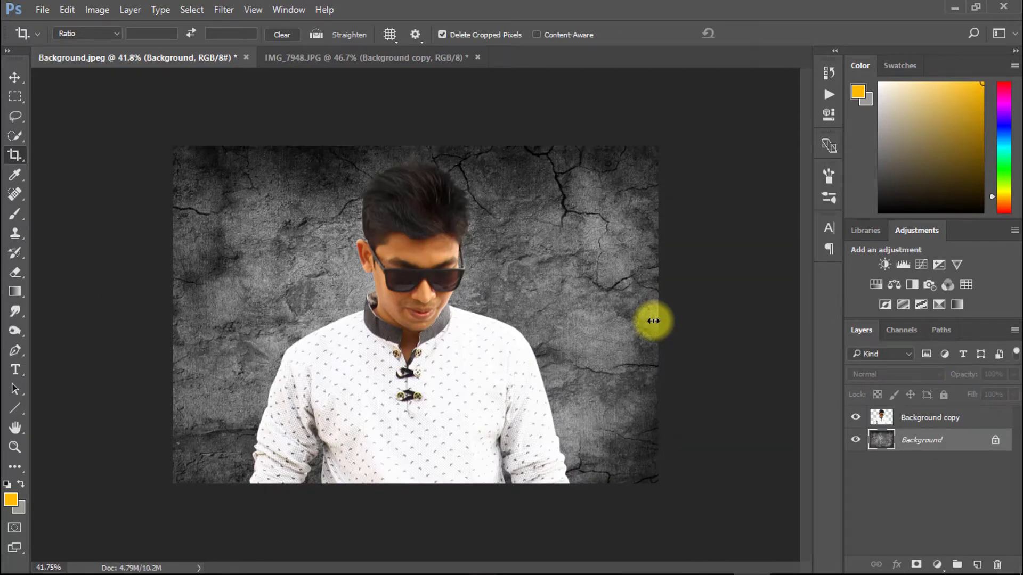
Place the Shazim Creations (4) image from the Texture Portrait Editing folder above the Background layer and widen it to 221.70%
key("v")
key("ctrl+plus")
left_click(955, 8)
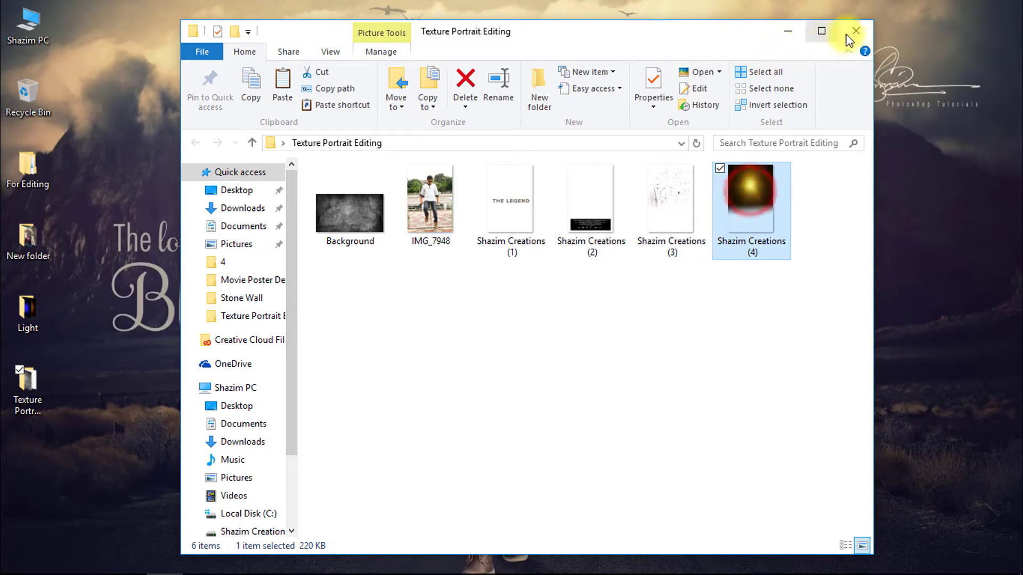
left_click_drag(769, 277, 359, 323)
left_click_drag(281, 314, 101, 315)
left_click_drag(550, 315, 707, 314)
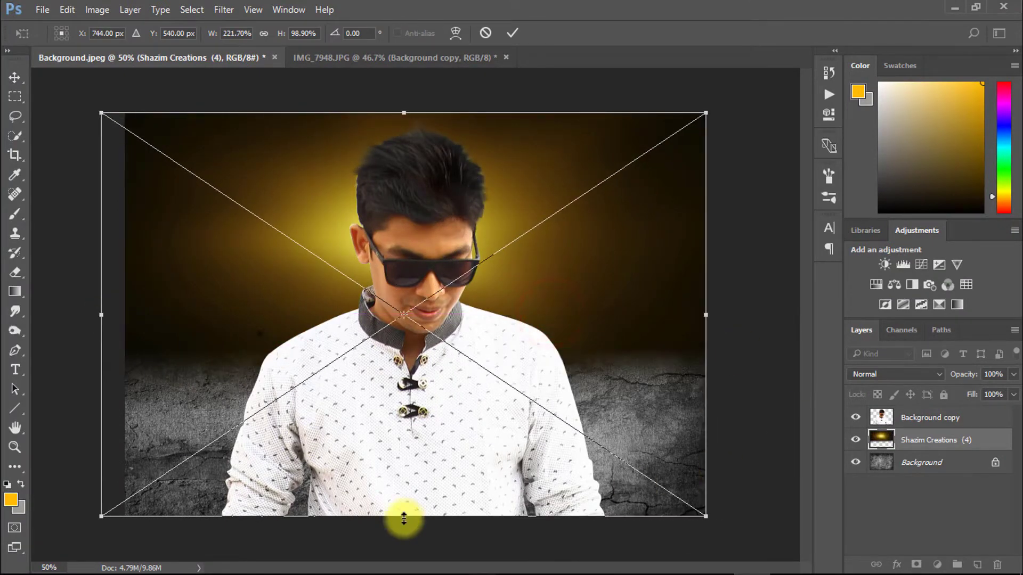
Stretch the placed golden light image to 173.26% height and beyond both canvas sides, and commit the transform
left_click_drag(404, 517, 398, 569)
key("ctrl+minus")
key("ctrl+minus")
left_click(375, 446)
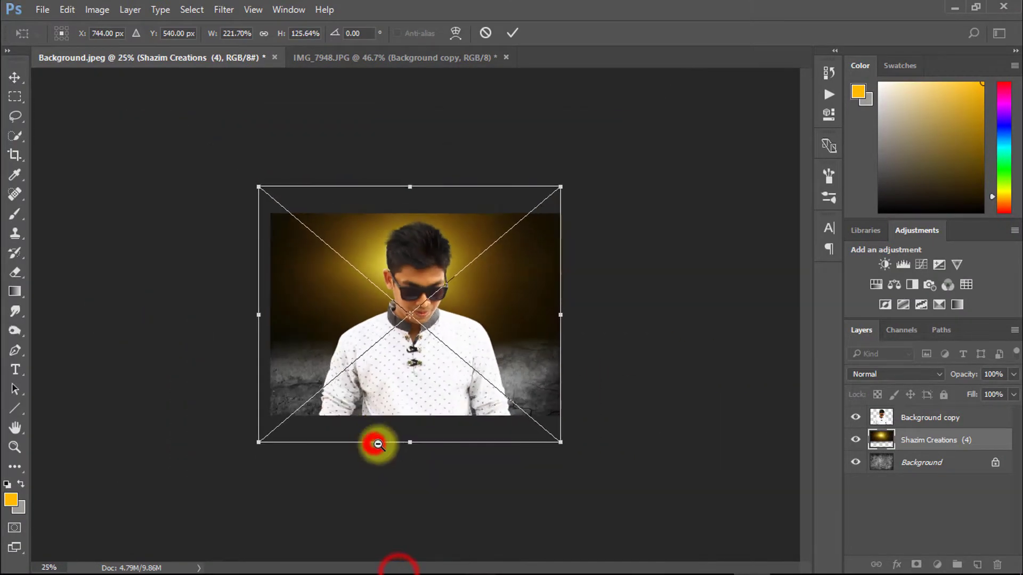
left_click_drag(411, 445, 410, 540)
left_click_drag(259, 364, 242, 373)
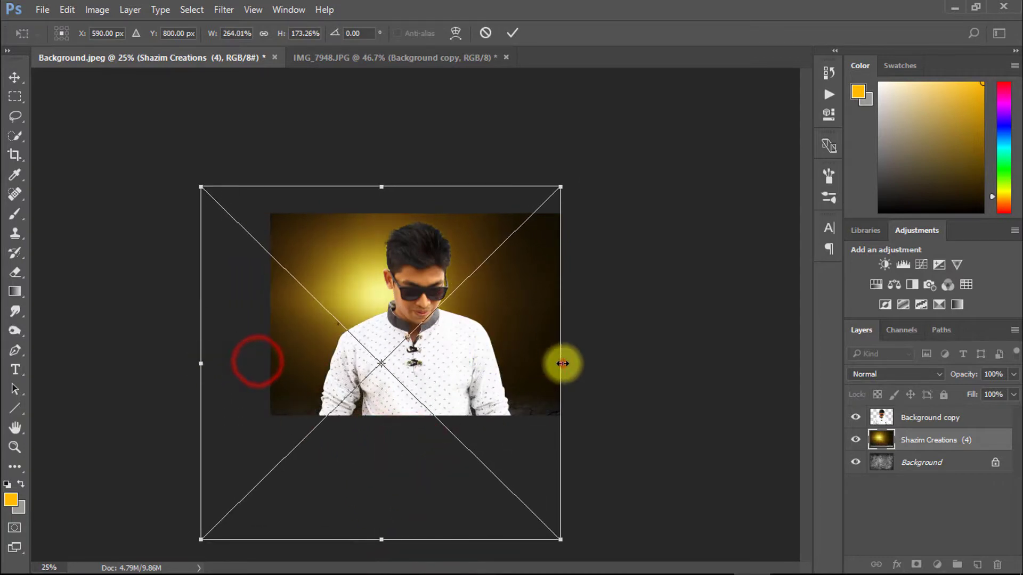
left_click_drag(562, 364, 623, 367)
key("Return")
Set the golden light layer's blend mode to Soft Light so it tints the cracked wall
left_click_drag(948, 440, 932, 424)
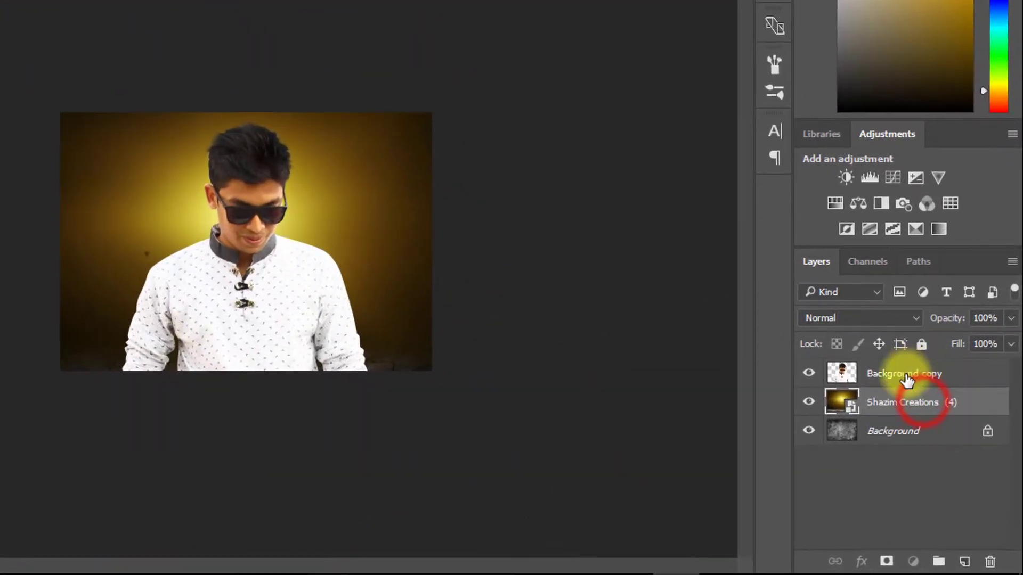
left_click_drag(907, 380, 915, 416)
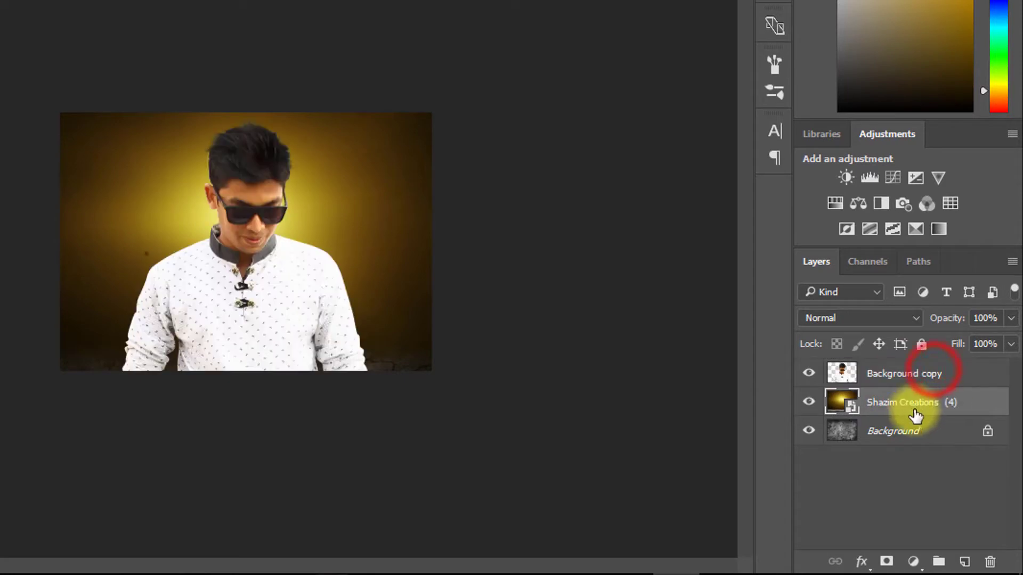
left_click(842, 315)
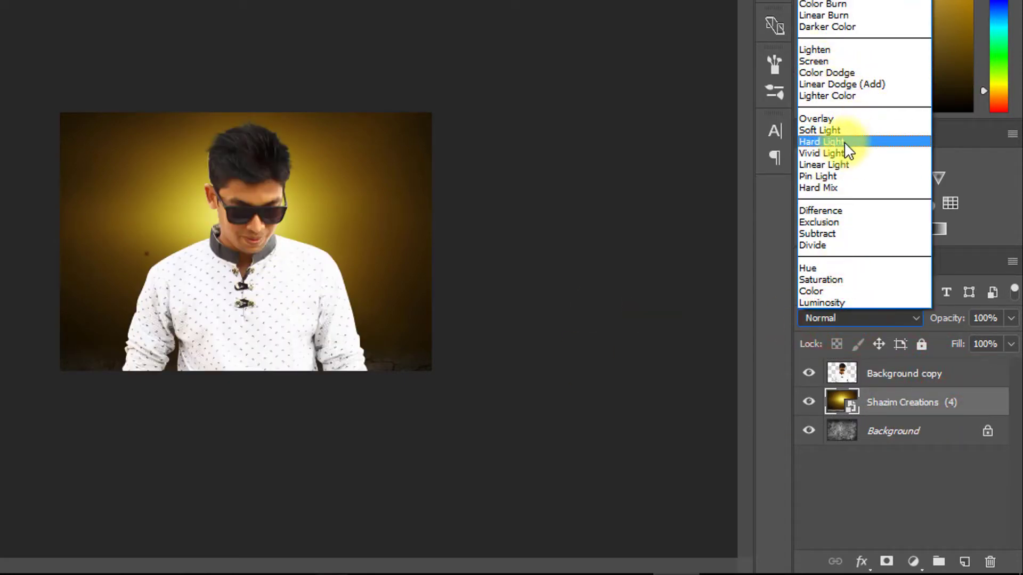
left_click(834, 131)
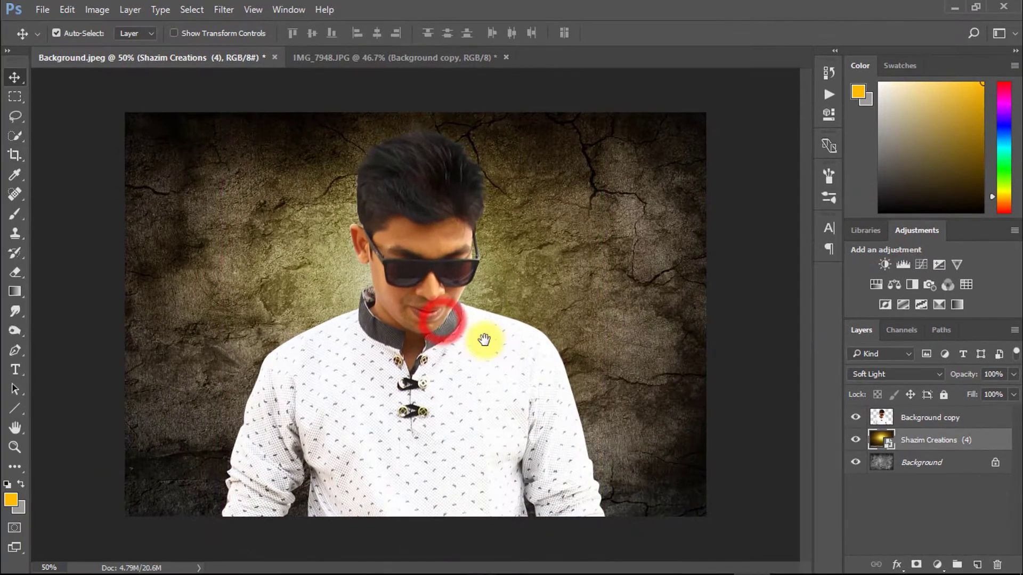
left_click(549, 352, "ctrl+alt")
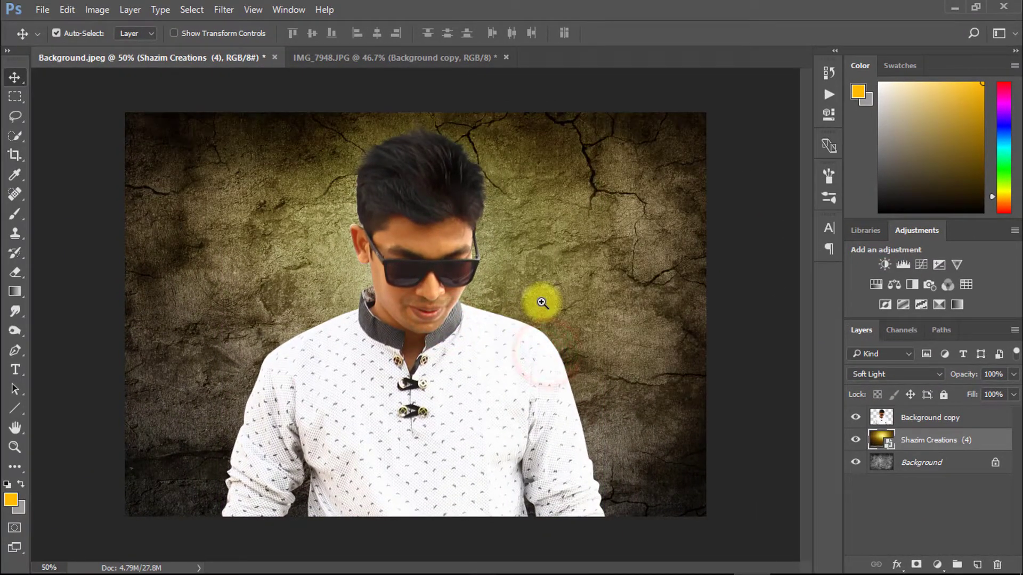
left_click(540, 303, "alt")
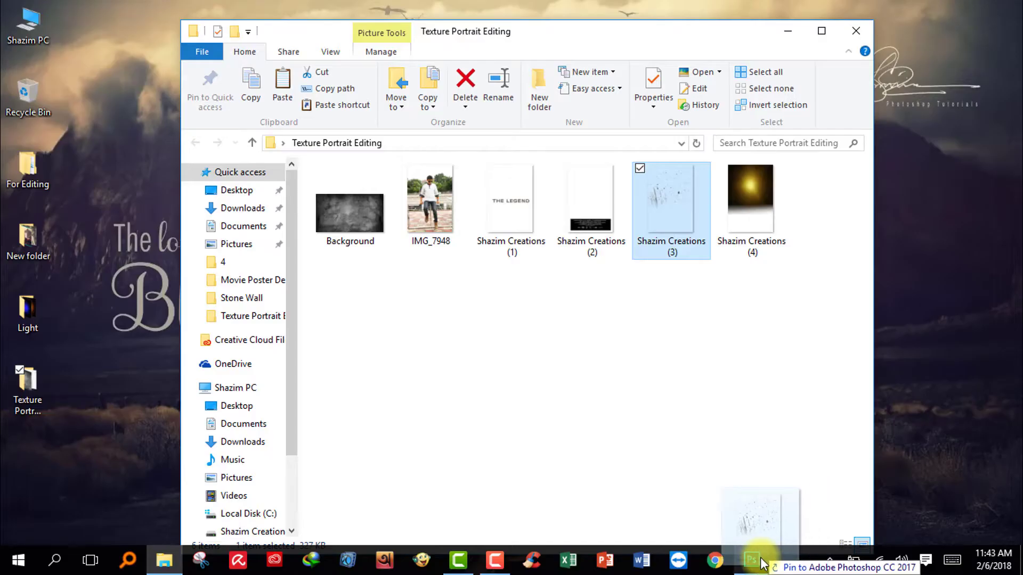
Place the Shazim Creations (3) splatter image above the golden light layer and enlarge it across the wall
left_click_drag(760, 551, 413, 287)
left_click_drag(467, 152, 681, 62)
key("Return")
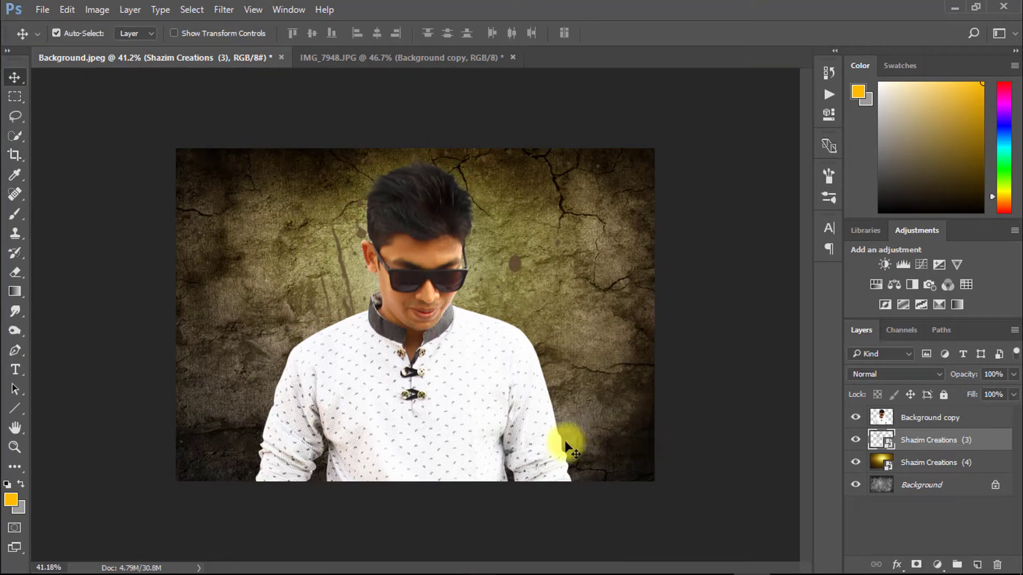
Apply the Camera Raw Filter to the Background copy layer with contrast +8, shadows +9, whites -100, blacks -23 and clarity +6
left_click(940, 414)
left_click(857, 417)
left_click(858, 417)
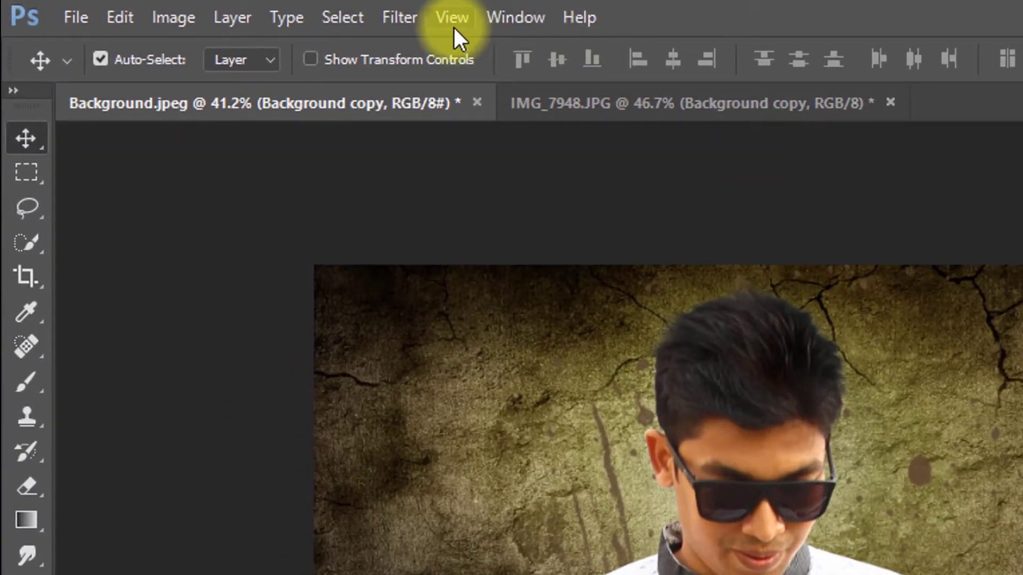
left_click(401, 17)
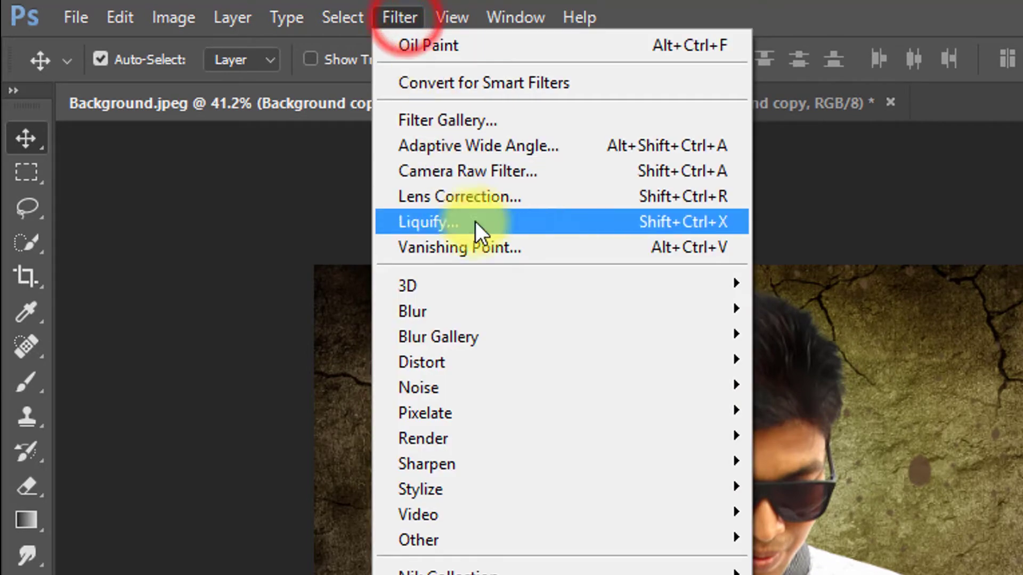
left_click(522, 169)
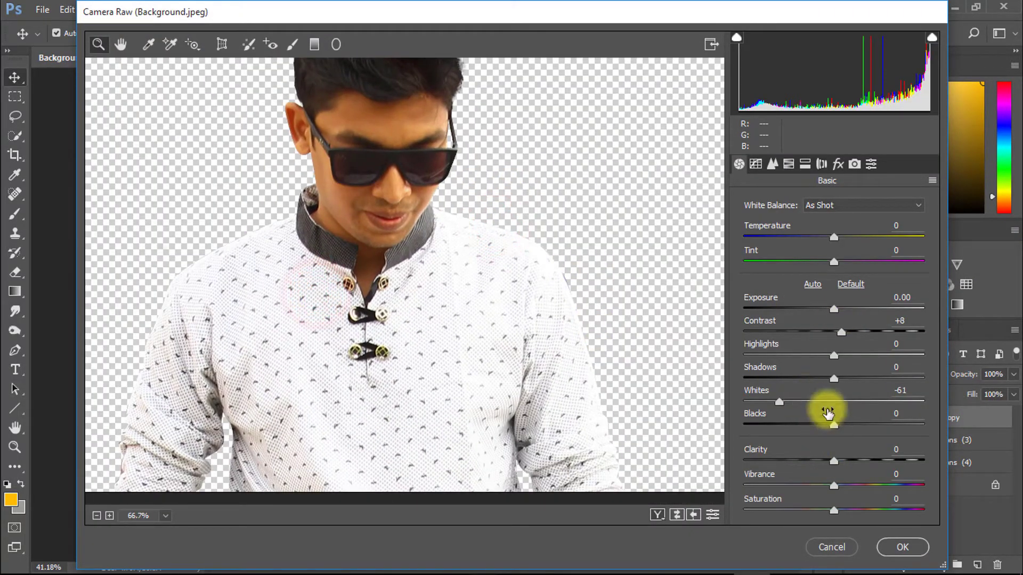
left_click_drag(834, 379, 838, 375)
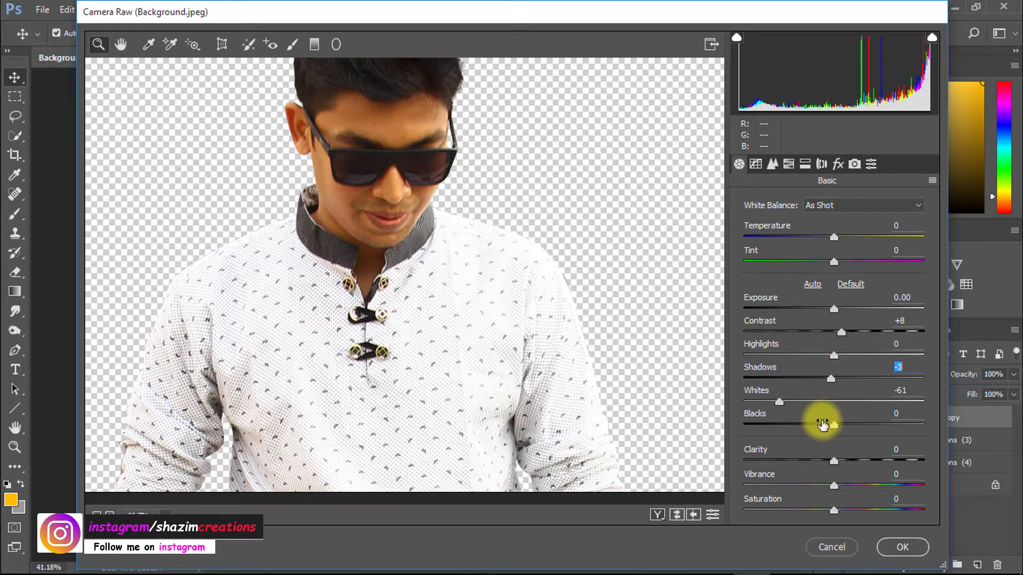
left_click_drag(737, 400, 703, 388)
left_click_drag(835, 425, 860, 420)
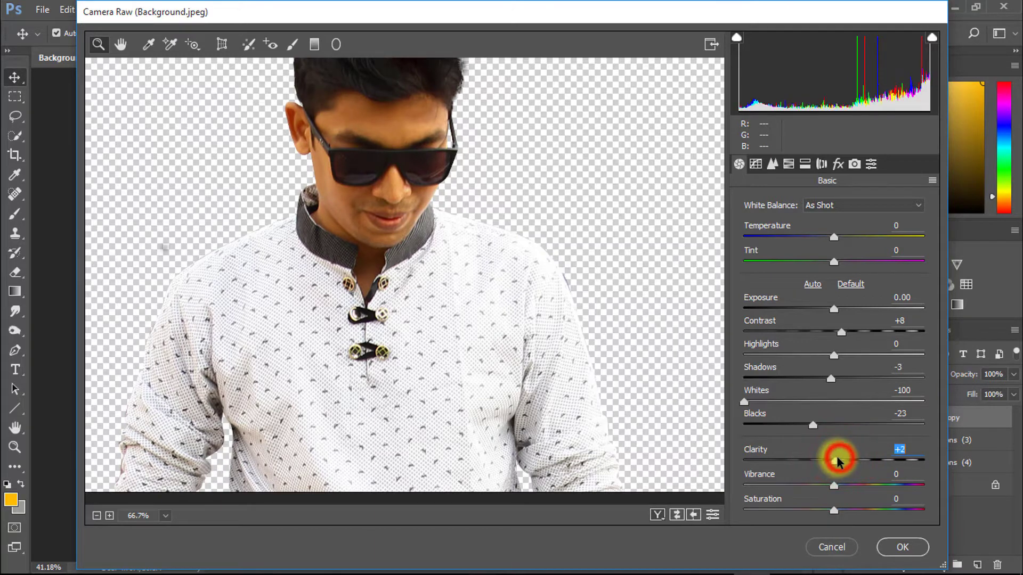
left_click_drag(825, 380, 847, 381)
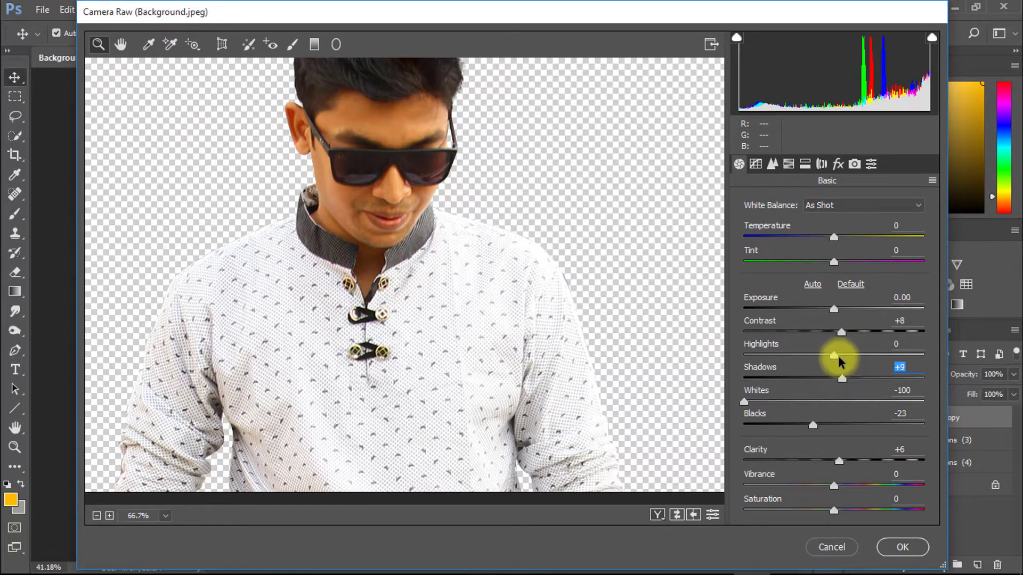
left_click(911, 552)
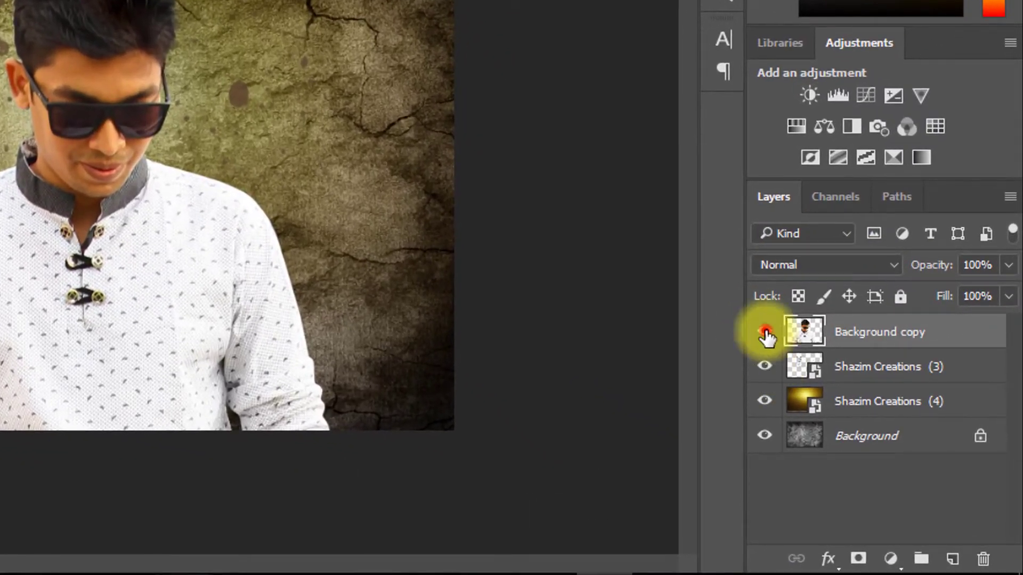
With the man's layer hidden, stamp the visible background layers into a new layer above Shazim Creations (3), and show the man again
left_click(856, 417)
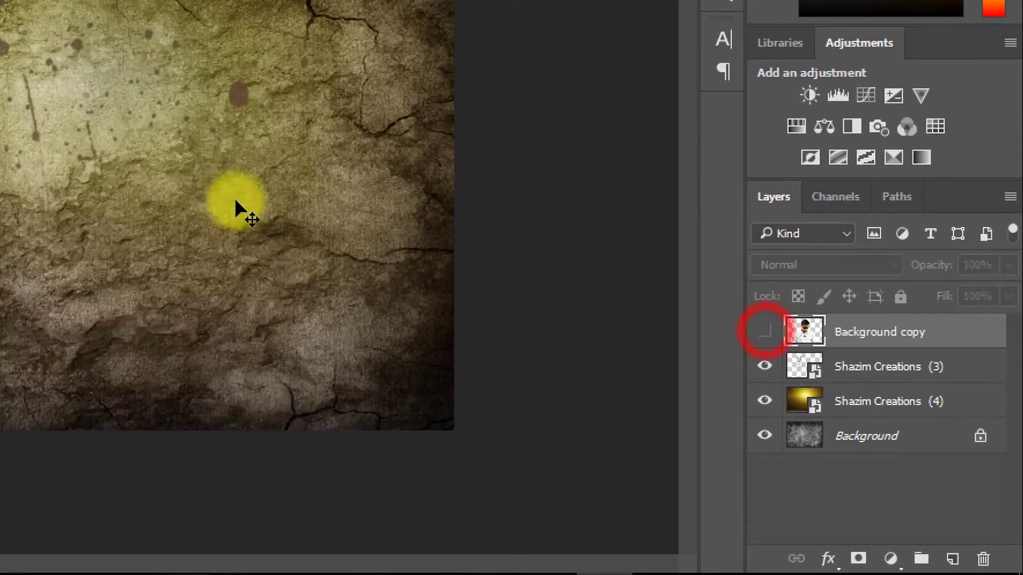
left_click(876, 364)
key("ctrl+alt+shift+e")
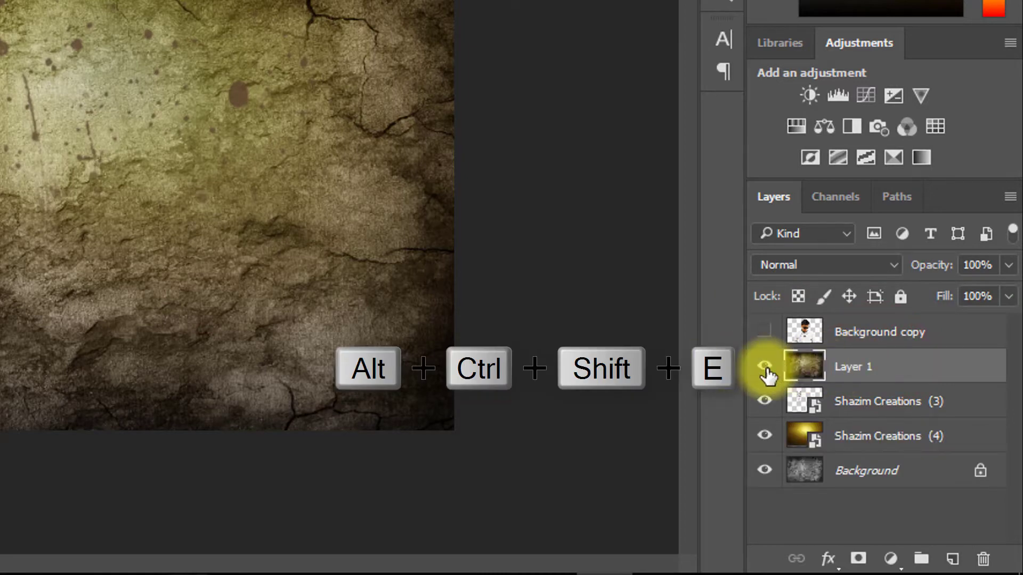
left_click(764, 367)
left_click(765, 368)
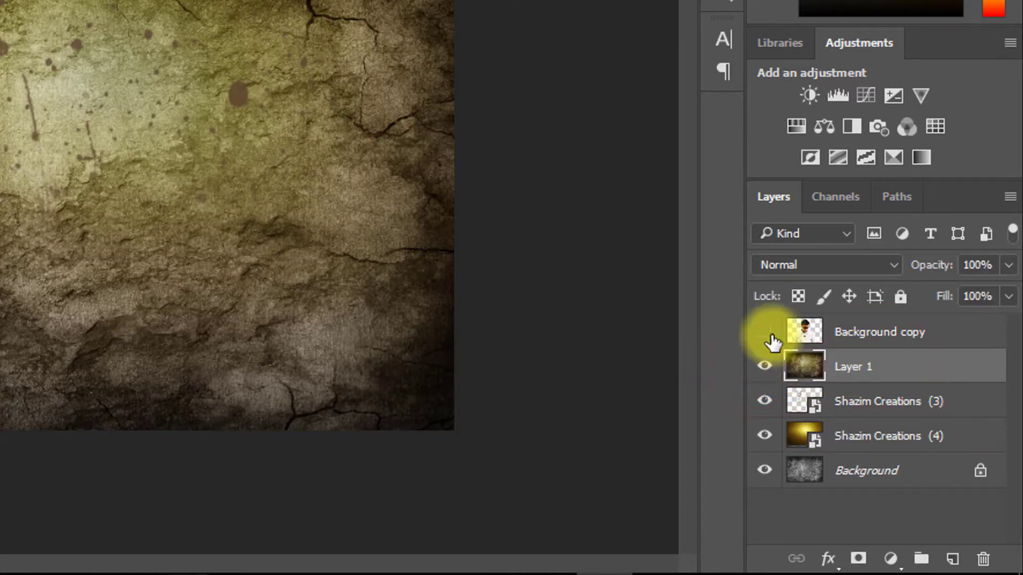
left_click(765, 332)
Add a Color Lookup adjustment layer above Layer 1 with a 3D LUT and lower its opacity to 33%
left_click(851, 366)
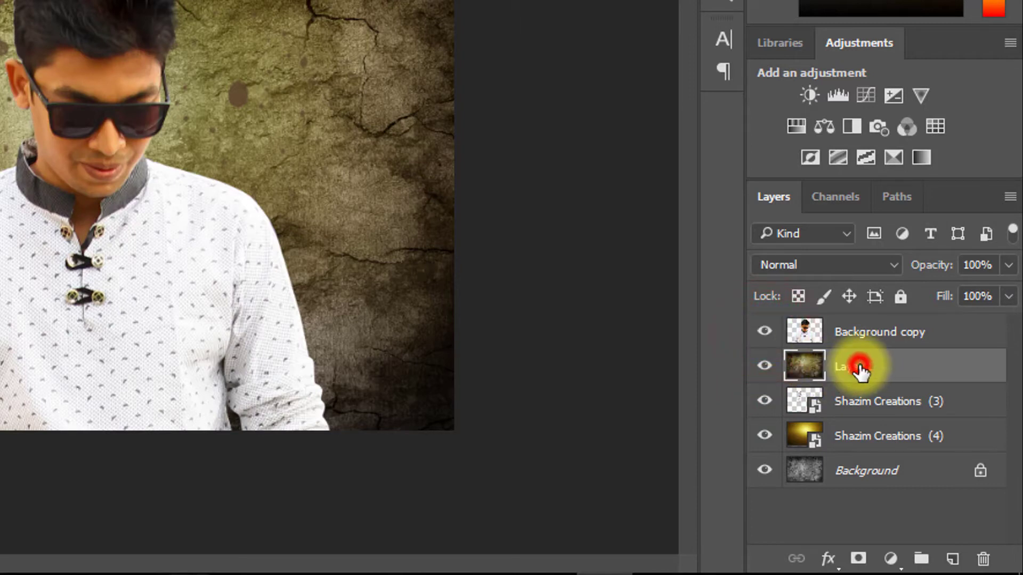
left_click(890, 559)
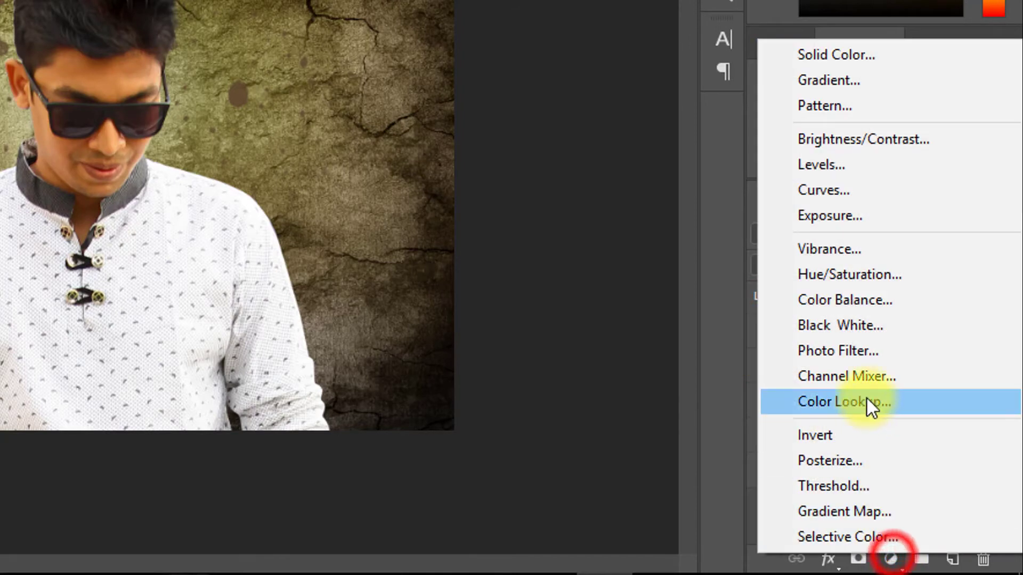
left_click(862, 402)
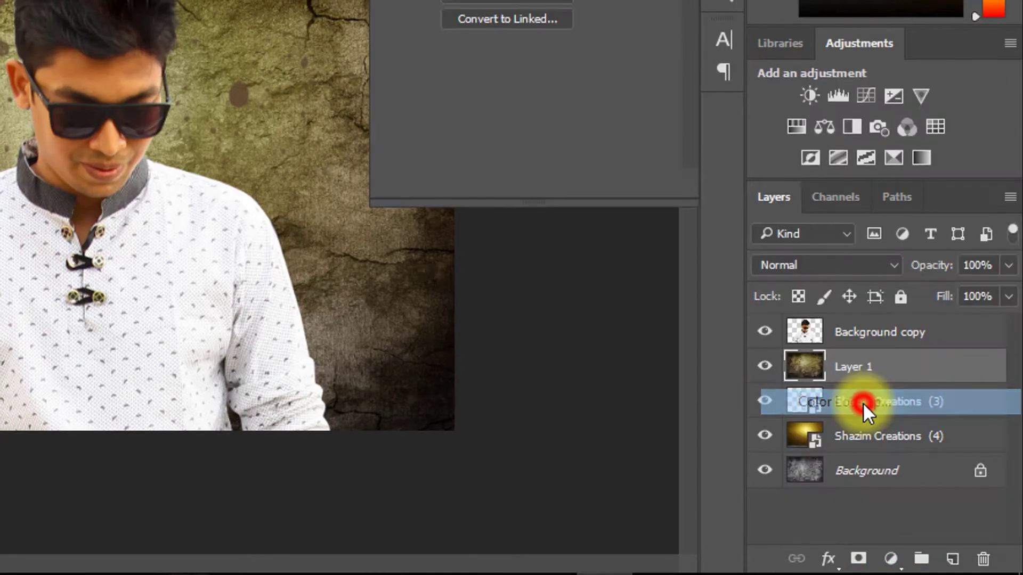
left_click(668, 74)
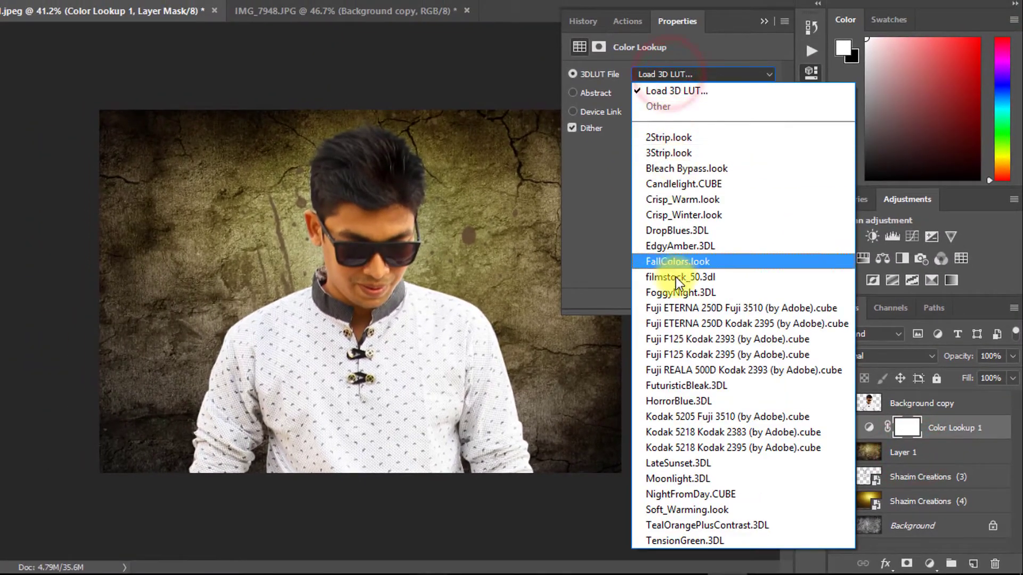
left_click(683, 478)
left_click_drag(944, 356, 897, 362)
Try the FallColors.look LUT, settle on filmstock_50.3dl, and set the Color Lookup layer's opacity to 44%
left_click(705, 74)
key("f")
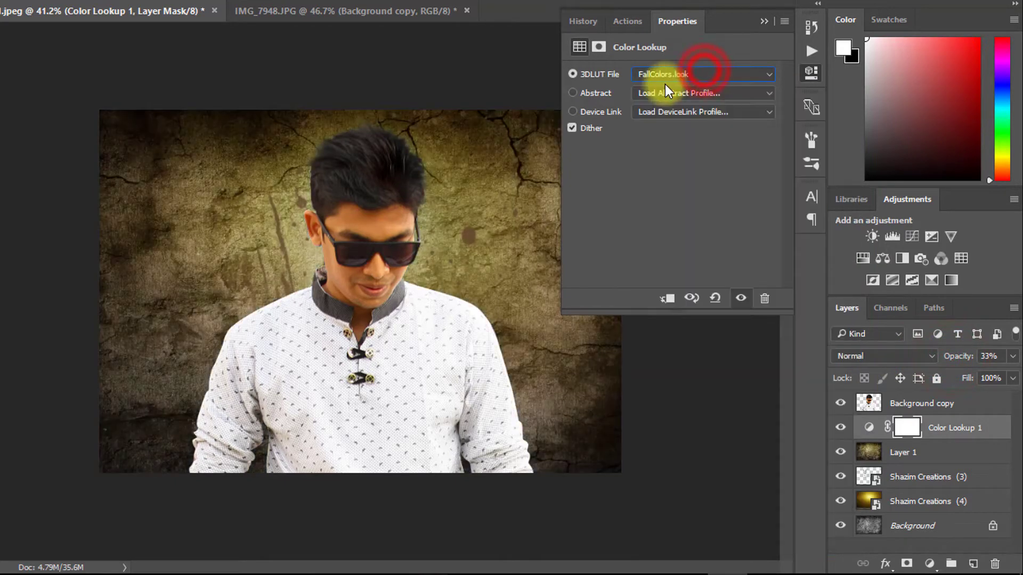
left_click(662, 74)
left_click(672, 278)
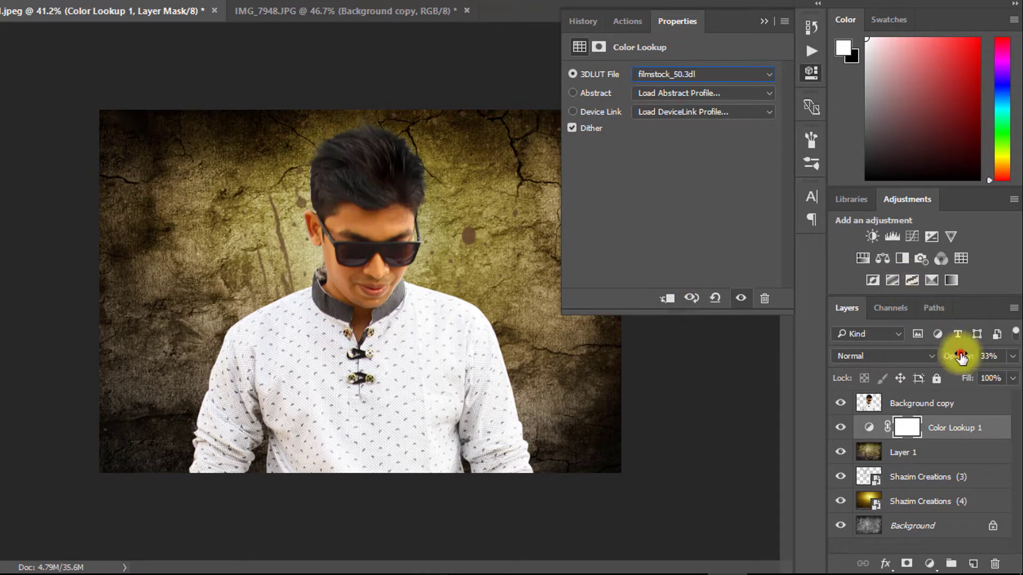
left_click_drag(1015, 378, 986, 383)
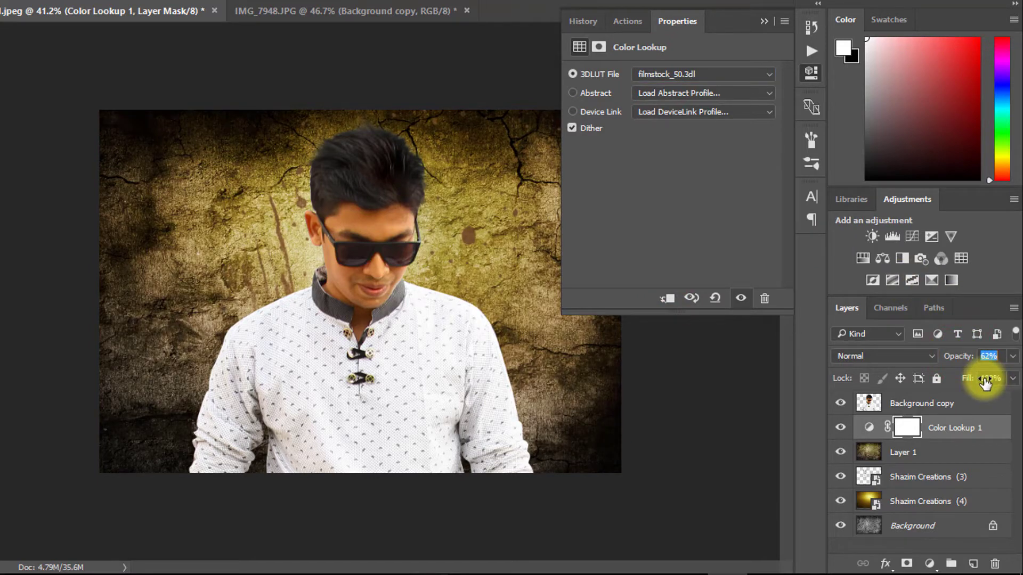
left_click(764, 21)
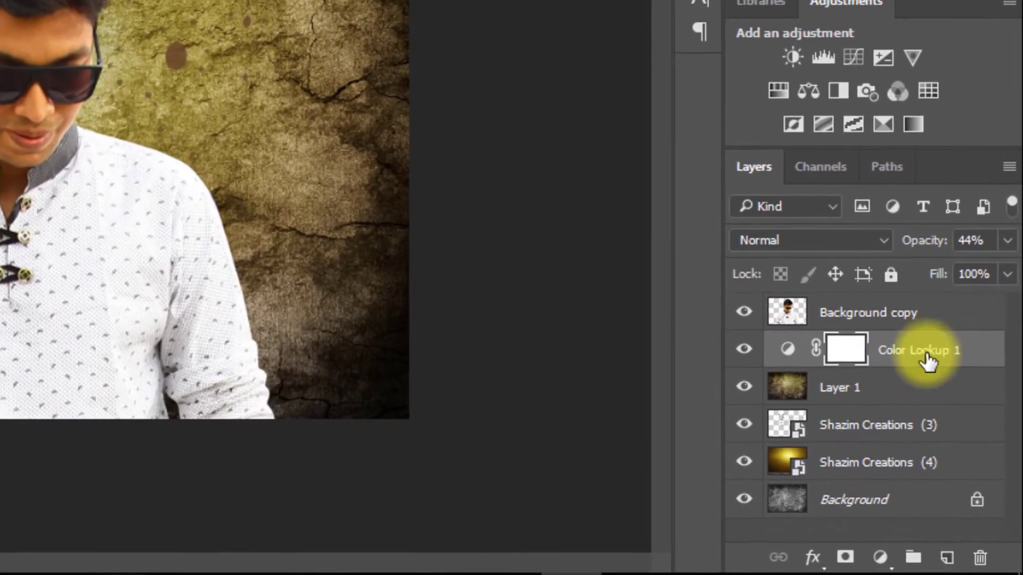
Create an empty layer above Background copy and enter Quick Mask mode with the Brush tool ready in black
left_click(882, 313)
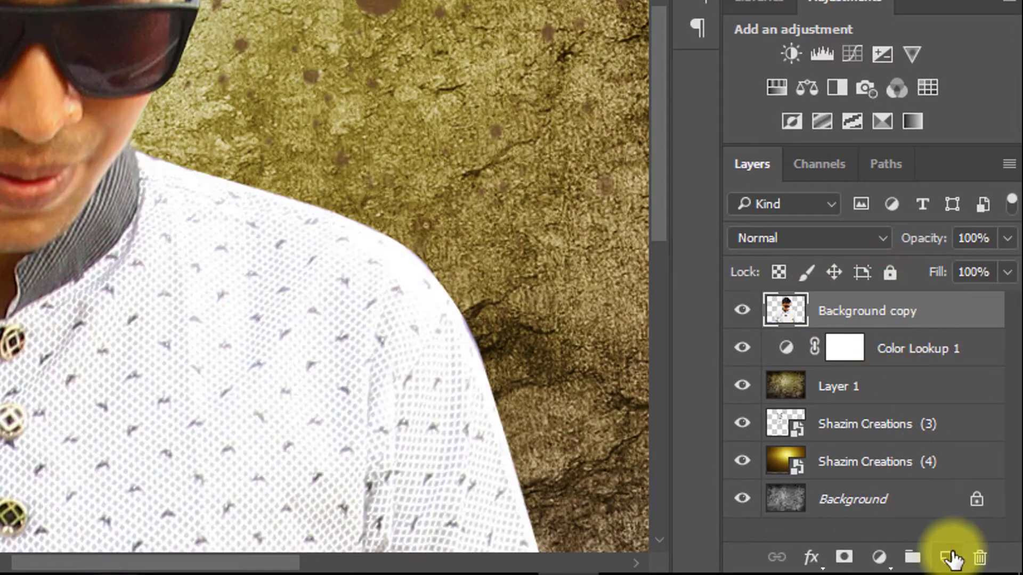
left_click(947, 557)
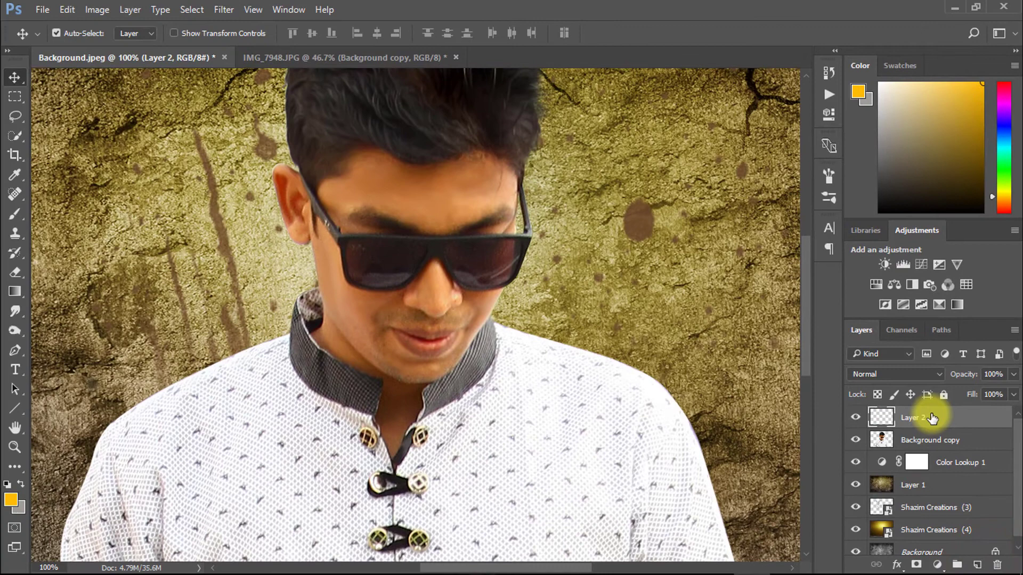
key("q")
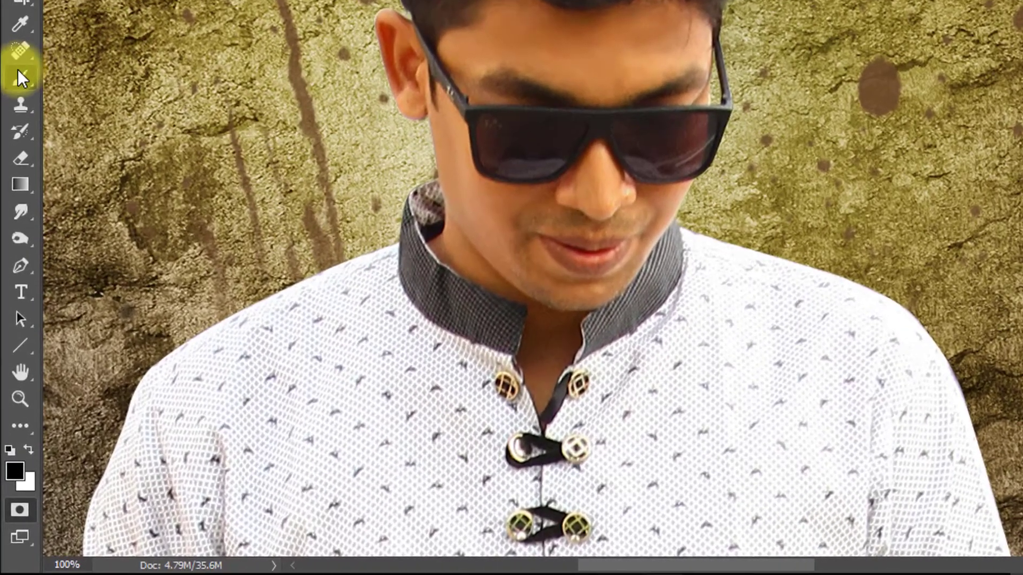
right_click(15, 214)
left_click(91, 79)
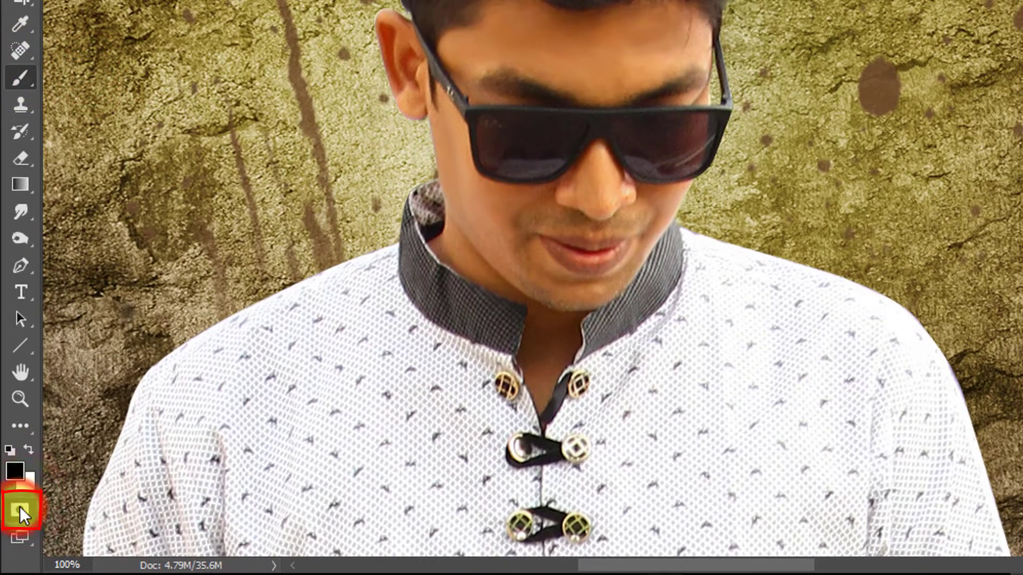
Paint the quick mask over the sunglasses' left lens, tracing its edge and filling the inside, and start on the right lens
left_click(454, 101, "ctrl")
left_click_drag(651, 170, 513, 183)
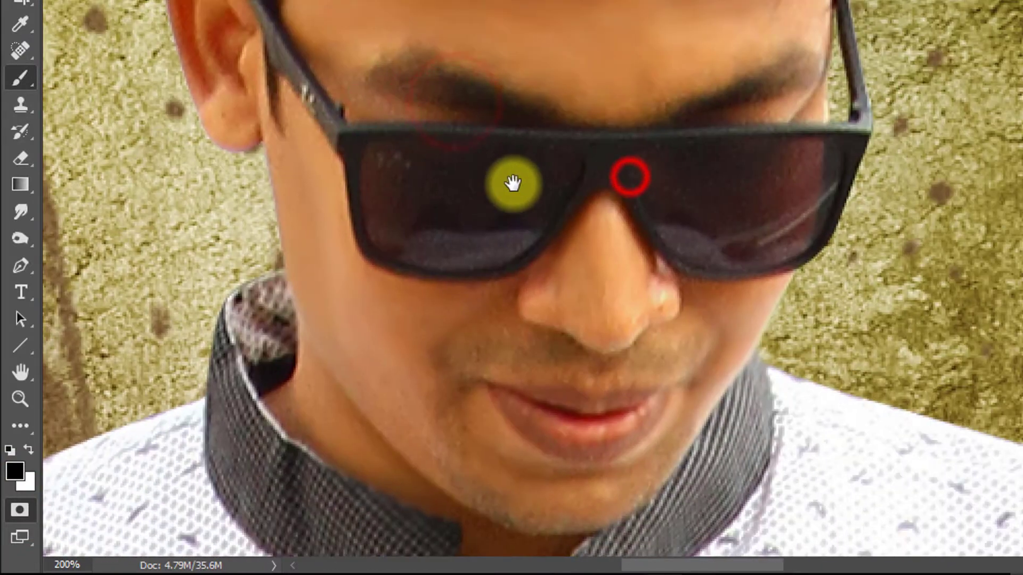
left_click(378, 164, "ctrl")
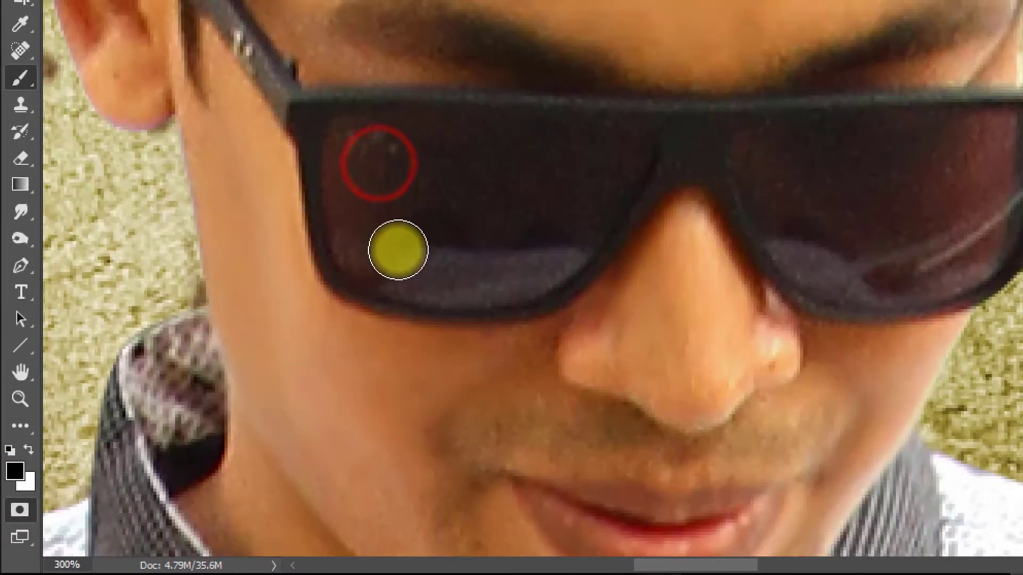
mouse_move(428, 292)
left_mouse_down()
mouse_move(360, 282)
mouse_move(347, 265)
mouse_move(325, 139)
mouse_move(343, 128)
mouse_move(435, 125)
mouse_move(636, 145)
mouse_move(642, 163)
mouse_move(629, 189)
mouse_move(551, 275)
mouse_move(457, 301)
mouse_move(433, 293)
left_mouse_up()
left_click(376, 171)
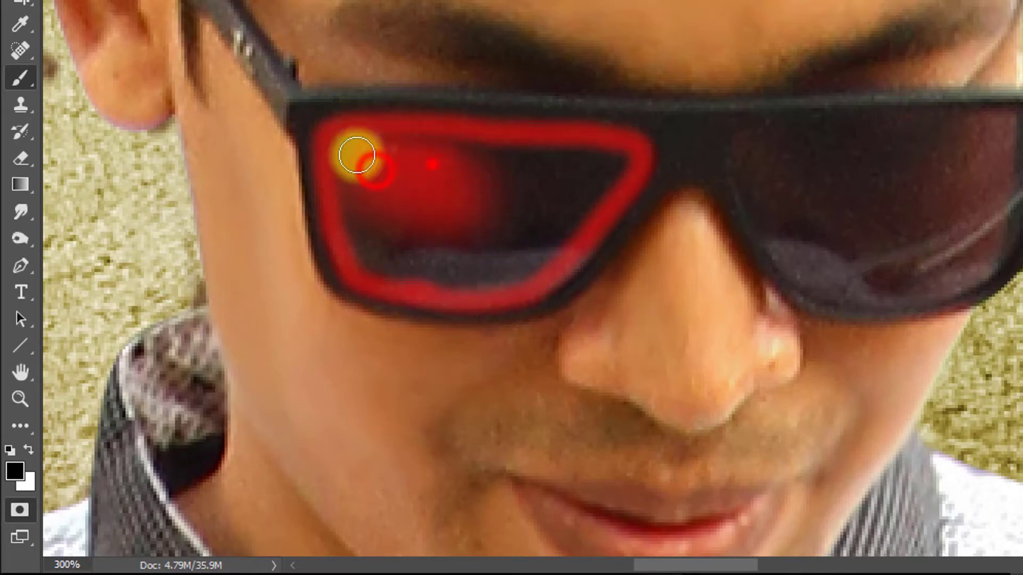
mouse_move(356, 155)
left_mouse_down()
mouse_move(612, 162)
mouse_move(352, 227)
mouse_move(406, 166)
mouse_move(526, 267)
mouse_move(501, 276)
mouse_move(529, 192)
mouse_move(410, 208)
mouse_move(353, 158)
mouse_move(394, 212)
mouse_move(382, 350)
mouse_move(420, 320)
mouse_move(446, 277)
mouse_move(260, 264)
mouse_move(341, 344)
mouse_move(300, 260)
mouse_move(342, 344)
mouse_move(569, 277)
mouse_move(689, 269)
left_mouse_up()
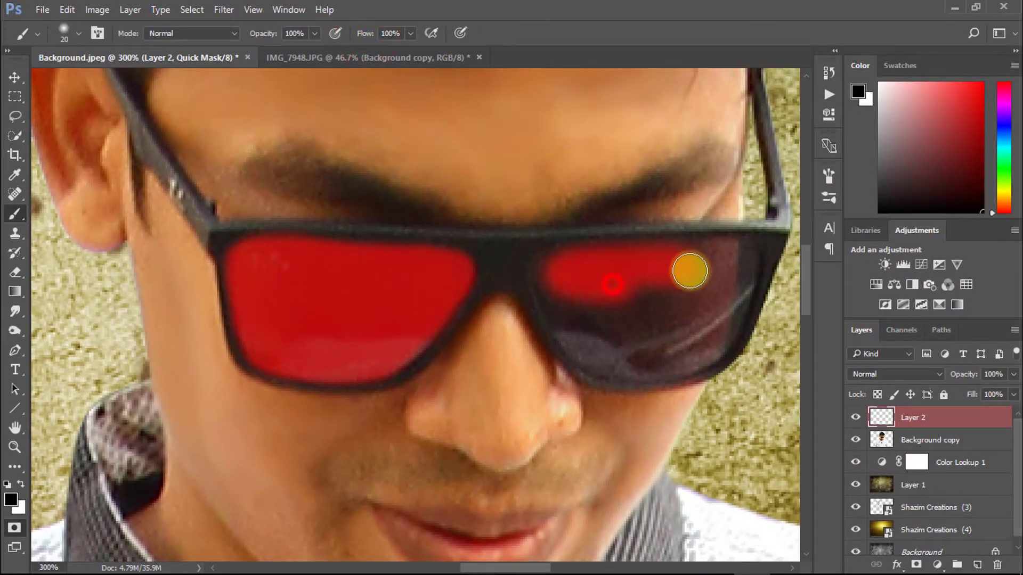
Trace the inner edge of the right lens in the quick mask with a brush of size 8
key("ctrl+plus")
key("bracketleft")
key("bracketleft")
key("bracketleft")
key("bracketleft")
mouse_move(513, 251)
left_mouse_down()
mouse_move(492, 286)
mouse_move(536, 377)
mouse_move(593, 410)
mouse_move(686, 401)
mouse_move(732, 374)
mouse_move(763, 314)
mouse_move(764, 248)
mouse_move(564, 242)
mouse_move(515, 271)
left_mouse_up()
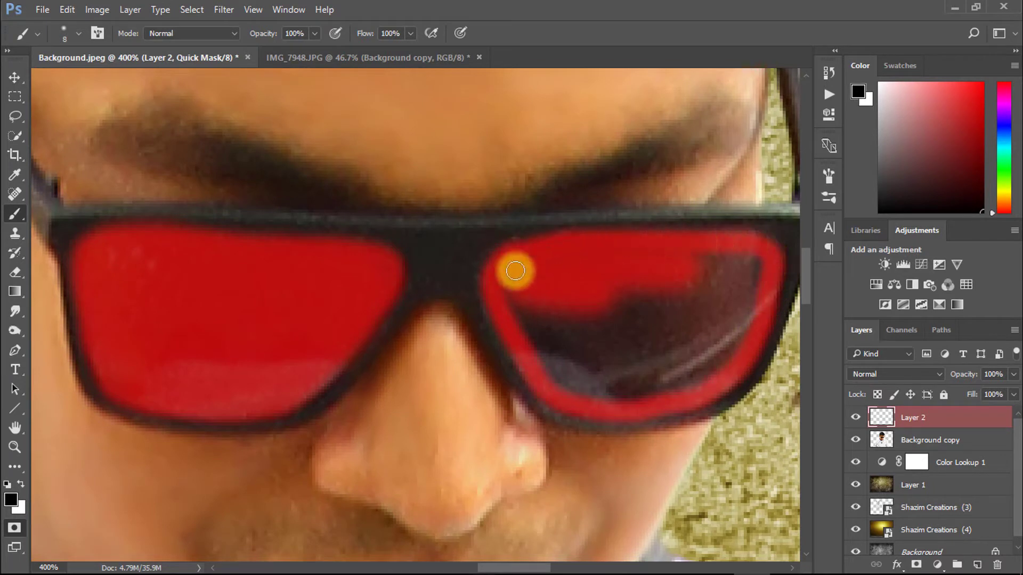
Fill the rest of the right lens in the quick mask with a brush of size 20
key("bracketright")
key("bracketright")
key("bracketright")
key("bracketright")
mouse_move(596, 272)
left_mouse_down()
mouse_move(663, 350)
mouse_move(716, 327)
mouse_move(548, 339)
mouse_move(623, 329)
mouse_move(532, 312)
mouse_move(632, 380)
left_mouse_up()
left_click(744, 266)
left_click(741, 283)
left_click(579, 296)
left_click(560, 332)
left_click(569, 362)
left_click(606, 366)
left_click(626, 366)
left_click(664, 305)
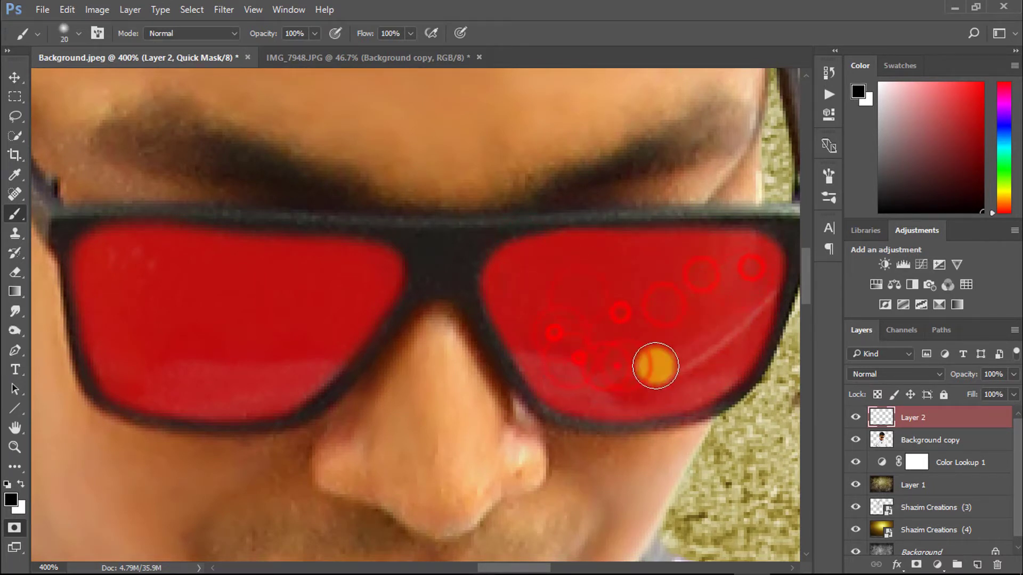
Touch up the left lens mask, exit Quick Mask mode and invert the selection so only the two lenses are selected
left_click(274, 279)
left_click(277, 291, "alt")
left_click(192, 260, "alt")
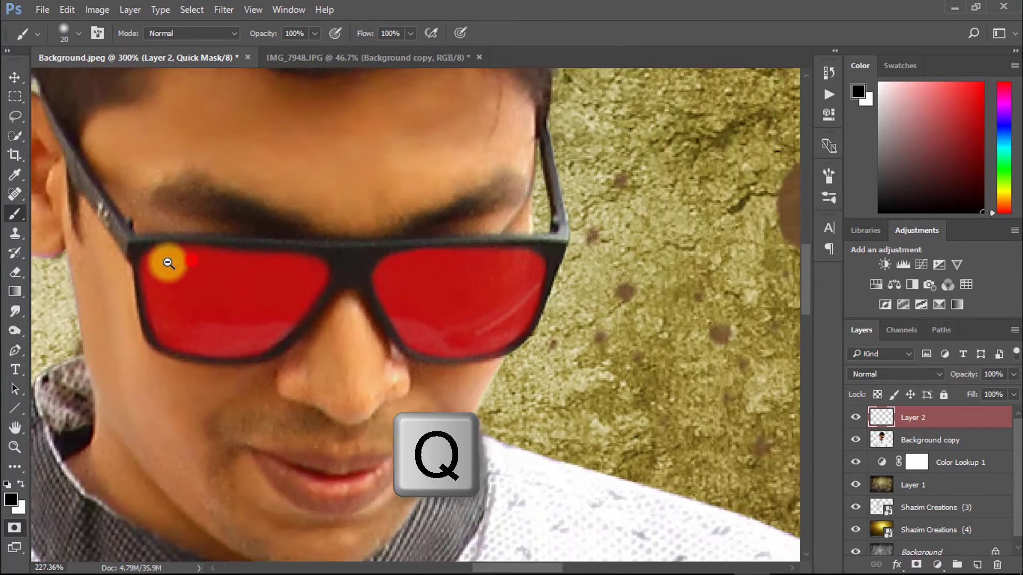
left_click(178, 273, "alt")
left_click(478, 307, "alt")
key("q")
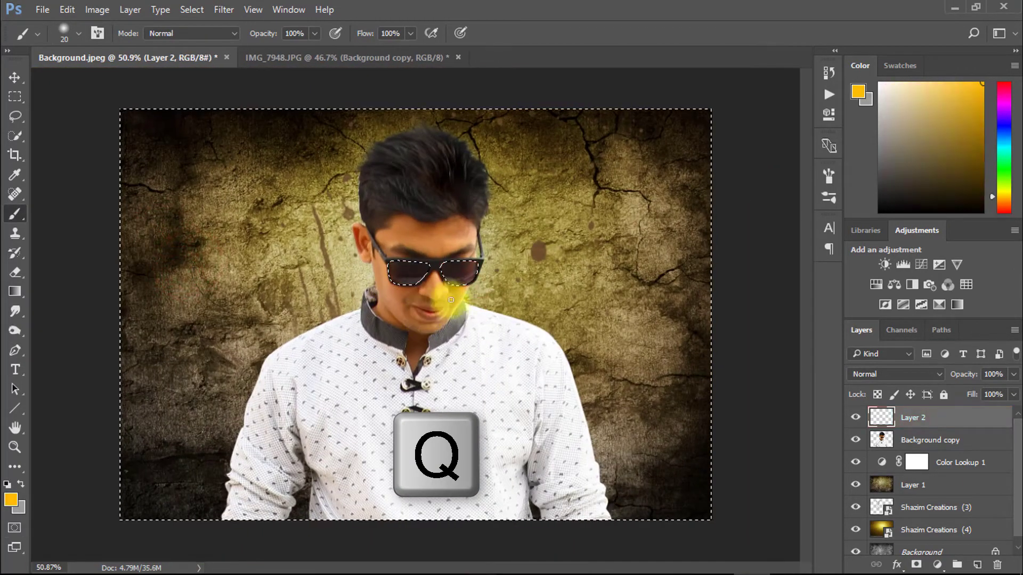
key("ctrl+shift+i")
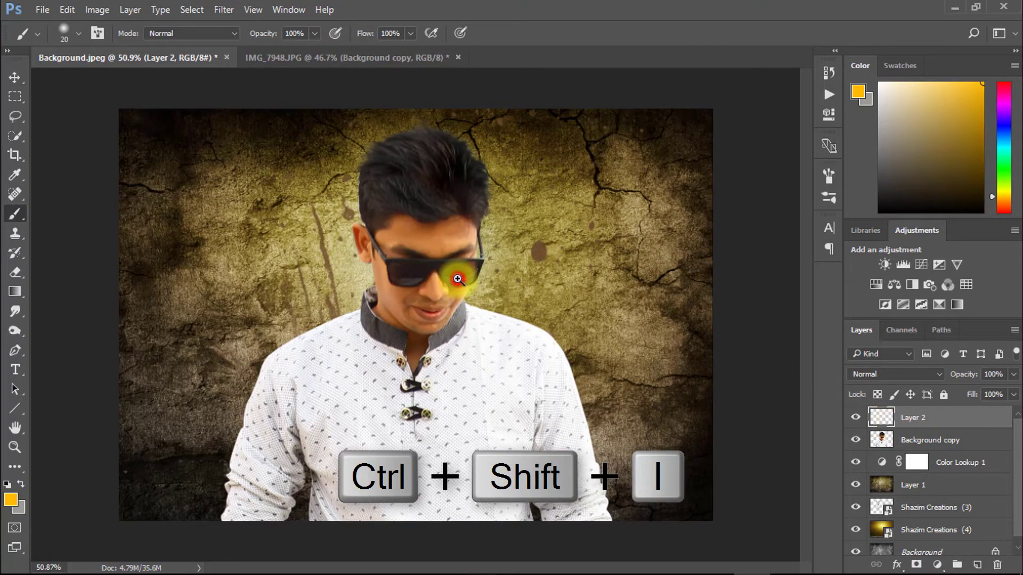
Add a Gradient Fill layer limited to the selected sunglass lenses
scroll(458, 277, "up", 1)
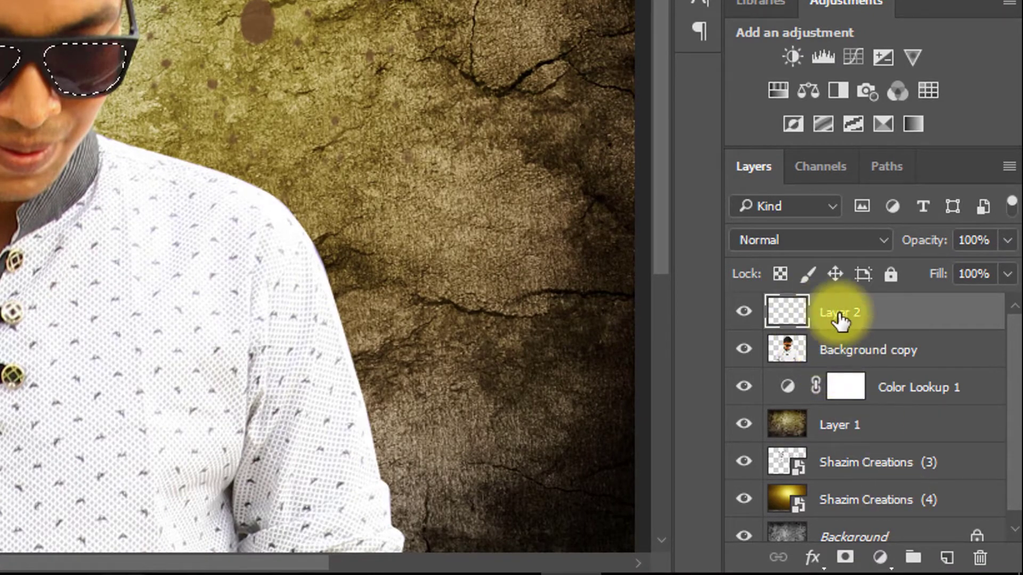
left_click(879, 557)
left_click(831, 62)
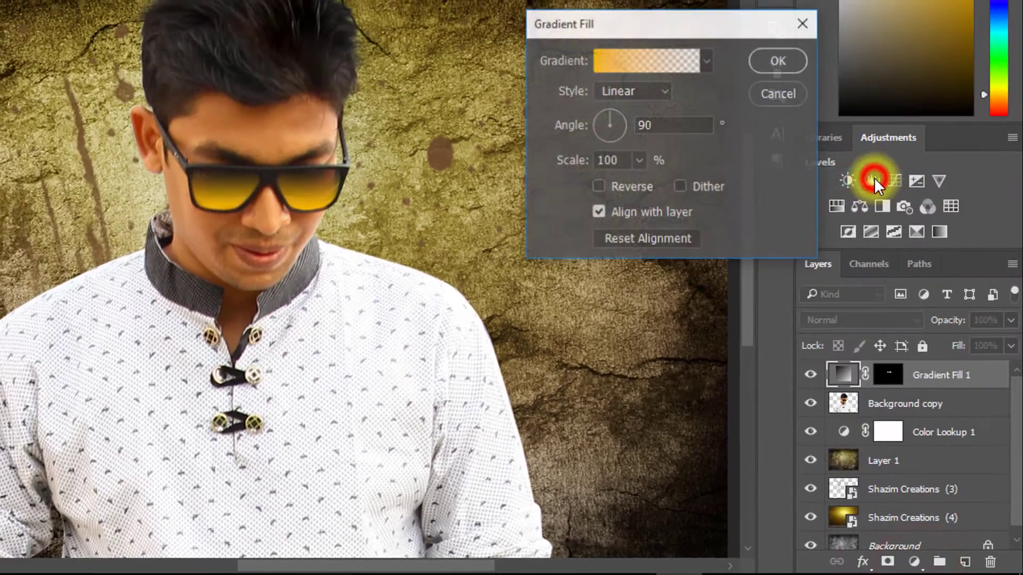
Try several gradient presets on the lenses and apply the dark blue to green one
left_click(709, 60)
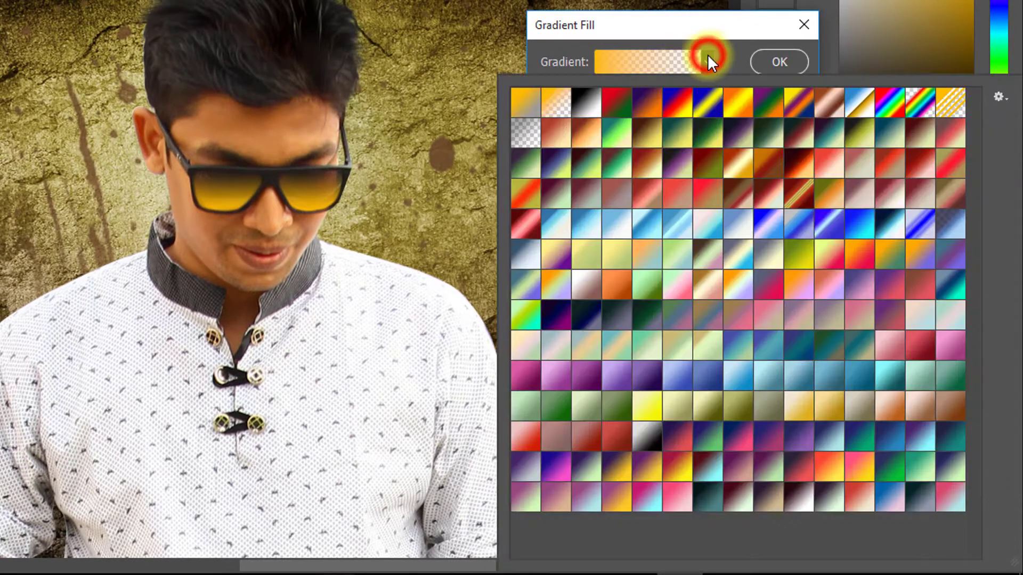
left_click(707, 133)
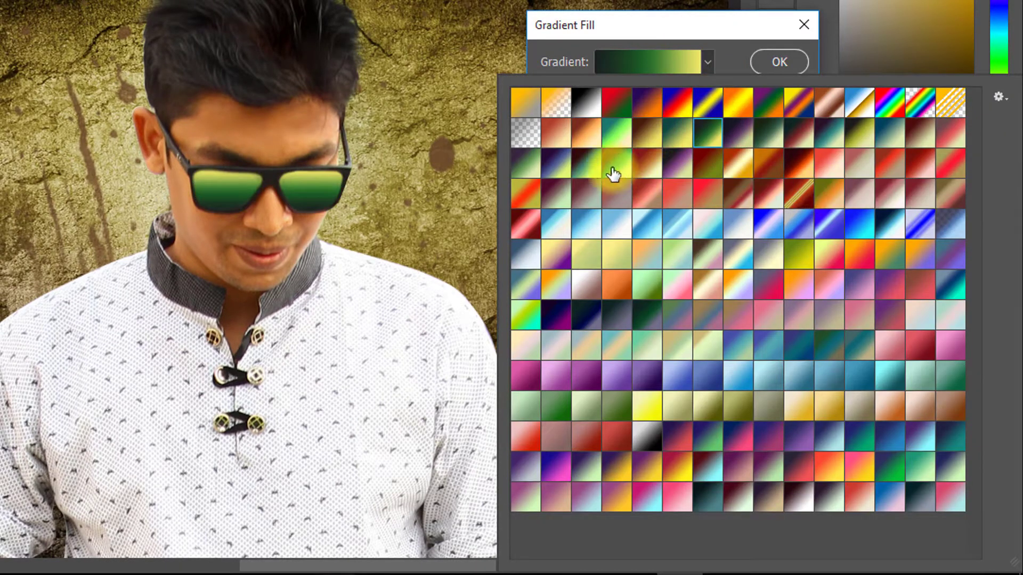
left_click(586, 162)
left_click(543, 169)
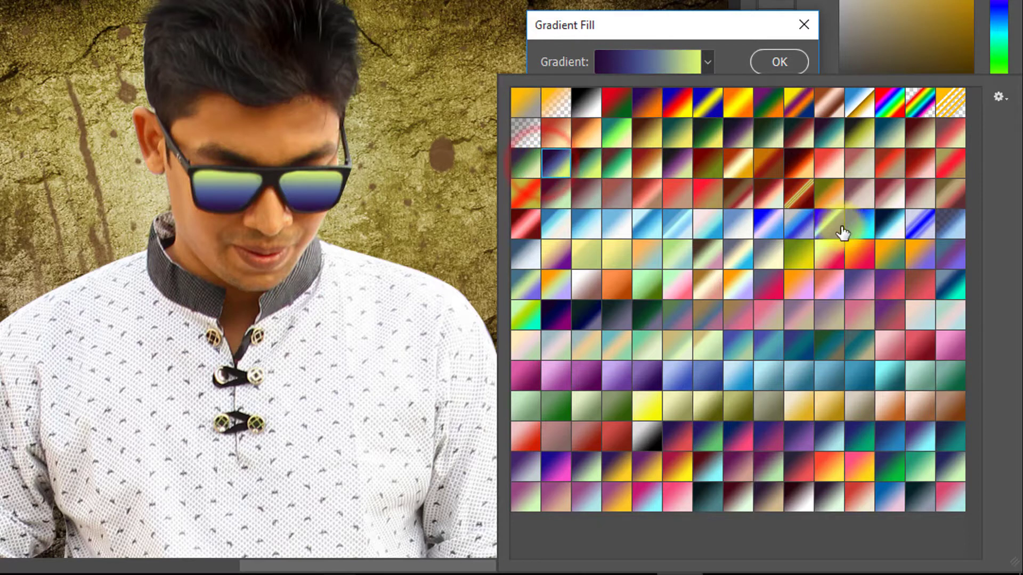
left_click(953, 280)
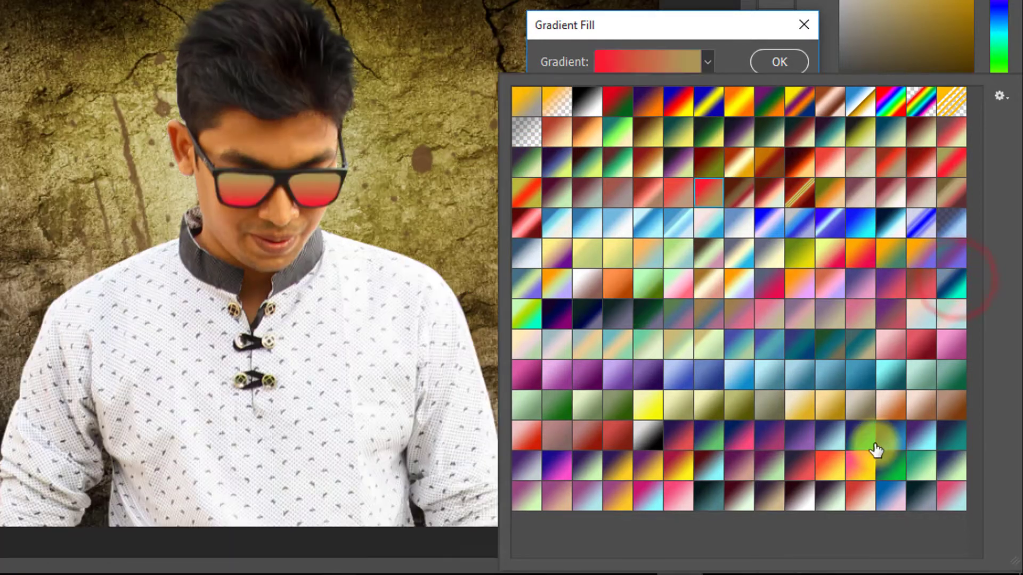
left_click(858, 441)
left_click(889, 473)
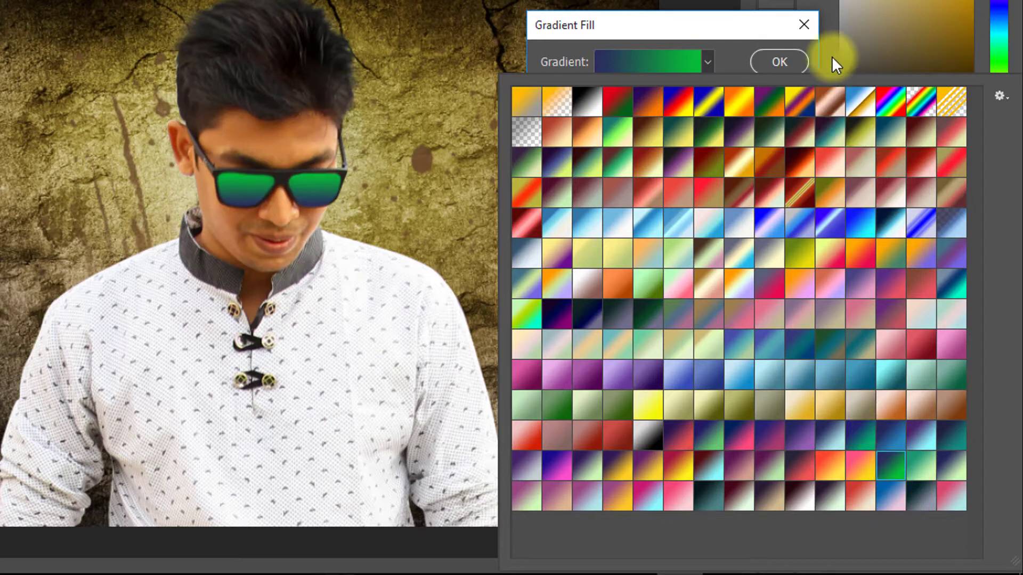
left_click(737, 57)
left_click(775, 63)
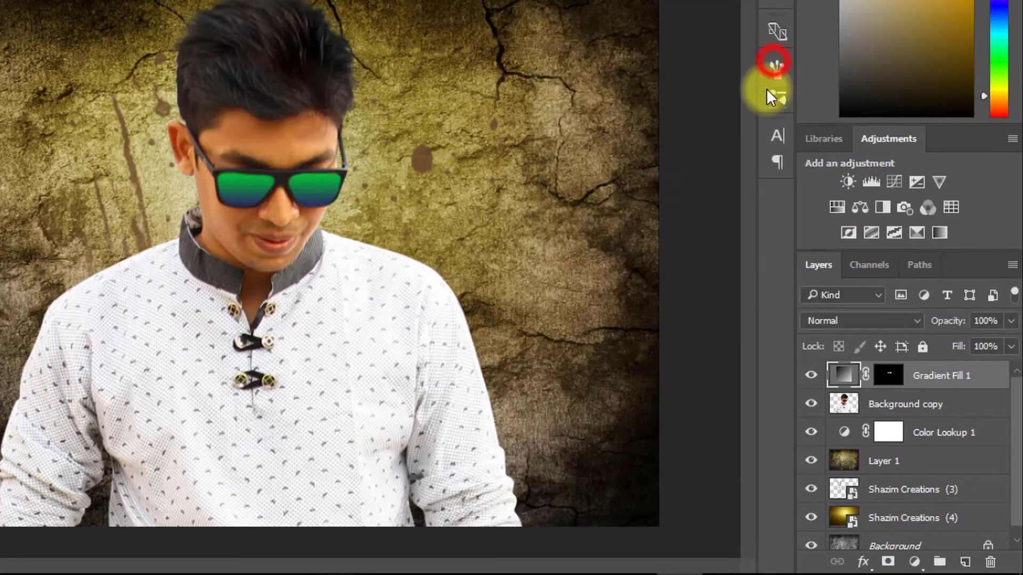
Try the Lighten blend mode on Gradient Fill 1, and set it to Hard Light
left_click(868, 322)
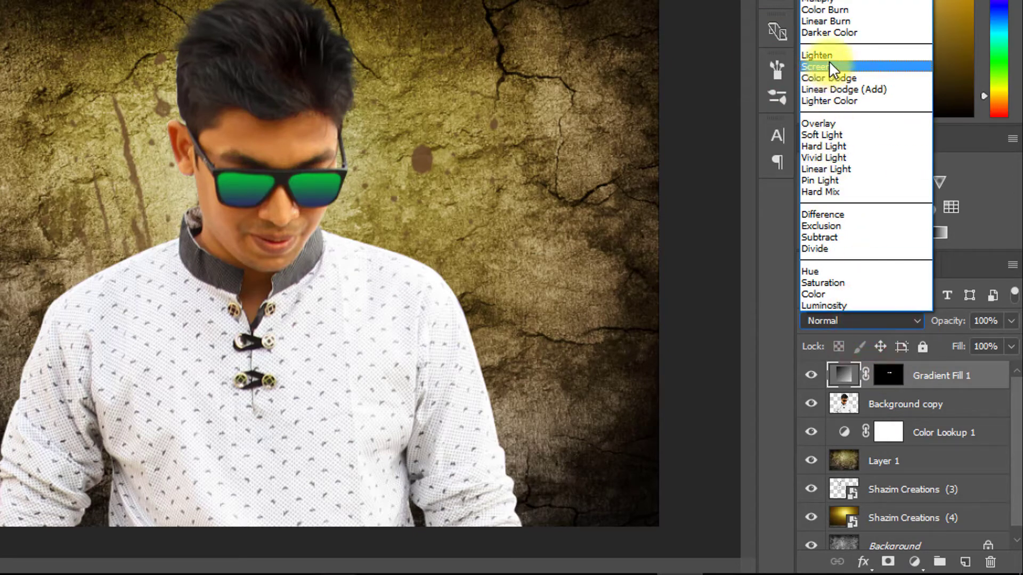
left_click(823, 55)
left_click(393, 176)
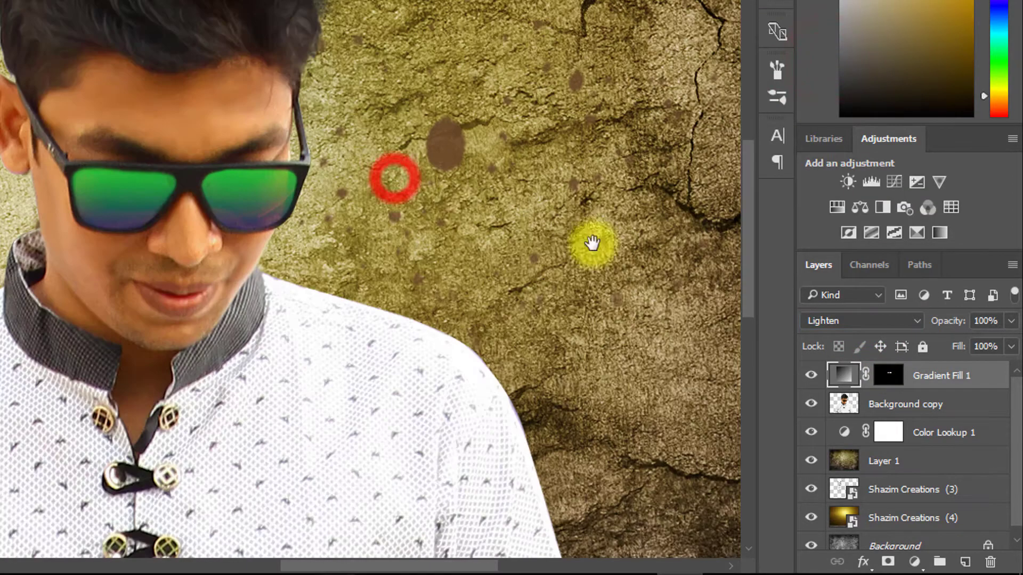
left_click(836, 322)
left_click(826, 146)
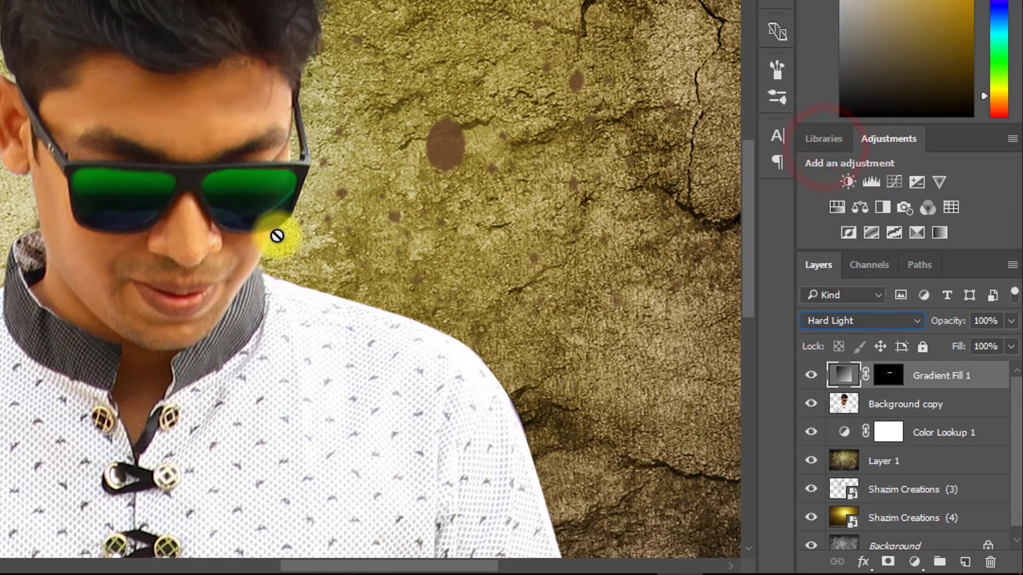
left_click(276, 236)
Stamp all visible layers into a new top layer and open it in the Camera Raw Filter
key("ctrl+shift+alt+e")
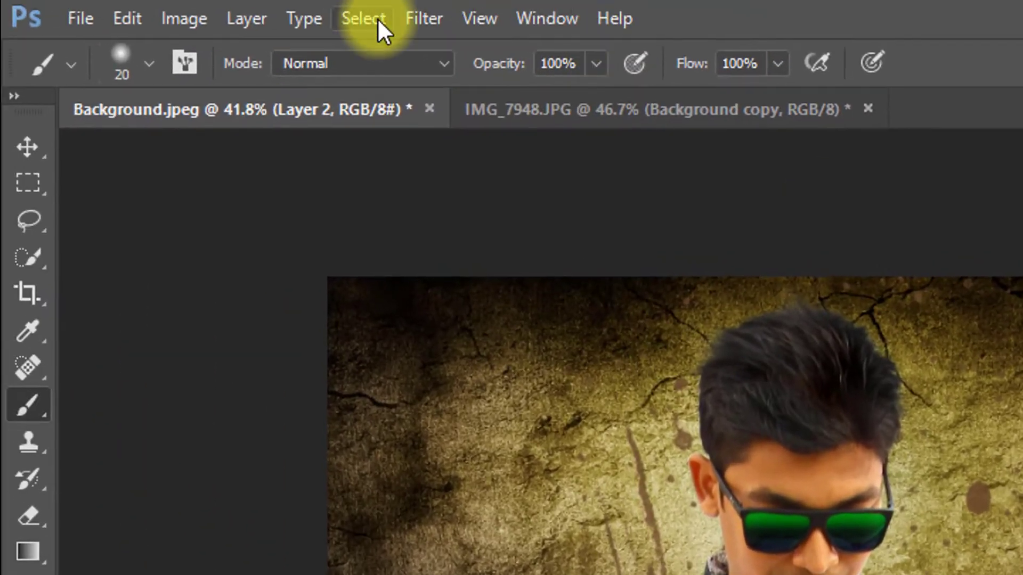
left_click(416, 18)
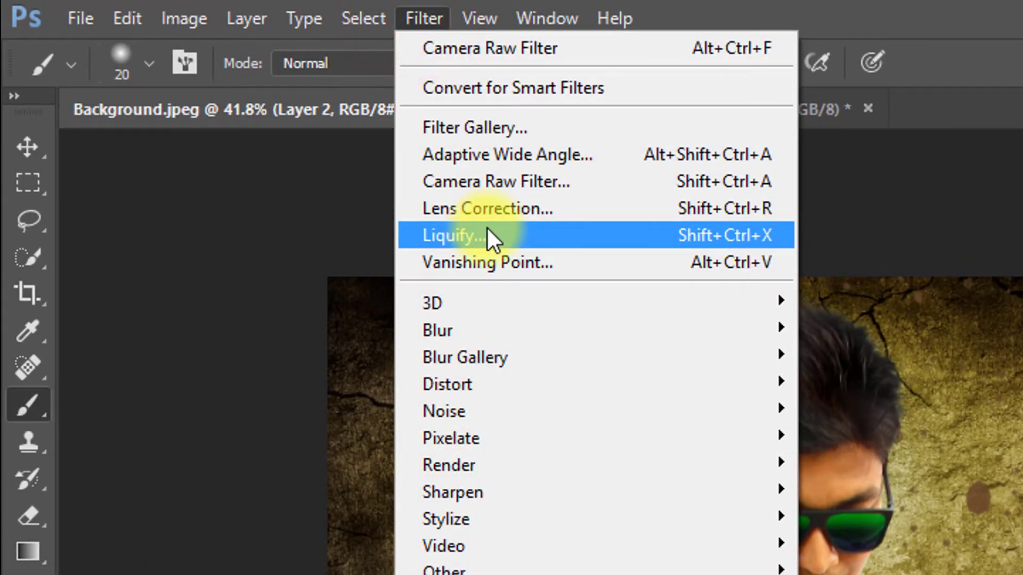
left_click(522, 188)
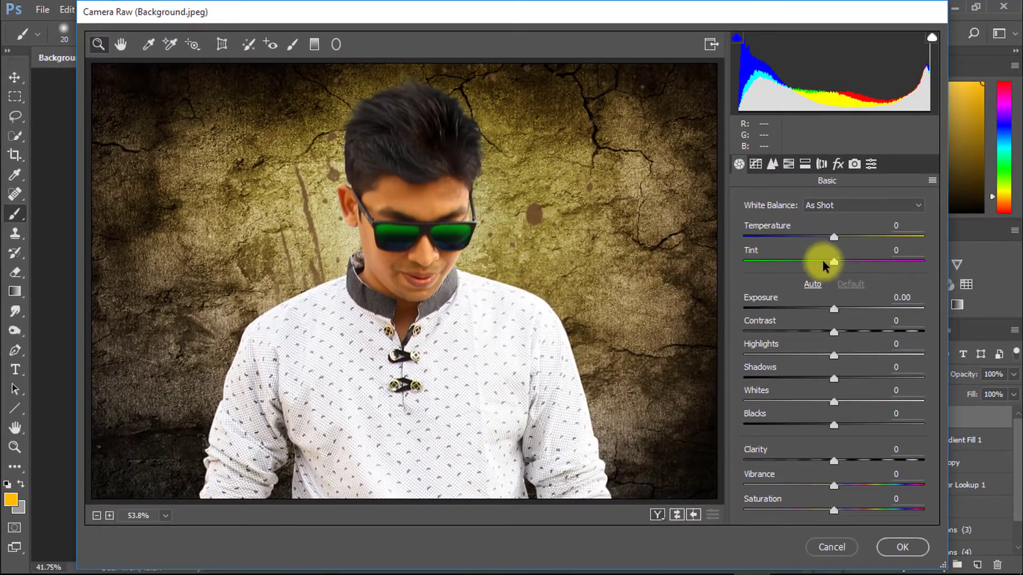
Set Clarity to +59, Vibrance to about -16, Saturation to +9, Whites to -79, Shadows to +3 and Highlights to -13, and shift Tint slightly toward magenta
mouse_move(833, 468)
left_mouse_down()
mouse_move(904, 461)
mouse_move(902, 452)
mouse_move(881, 449)
mouse_move(884, 465)
left_mouse_up()
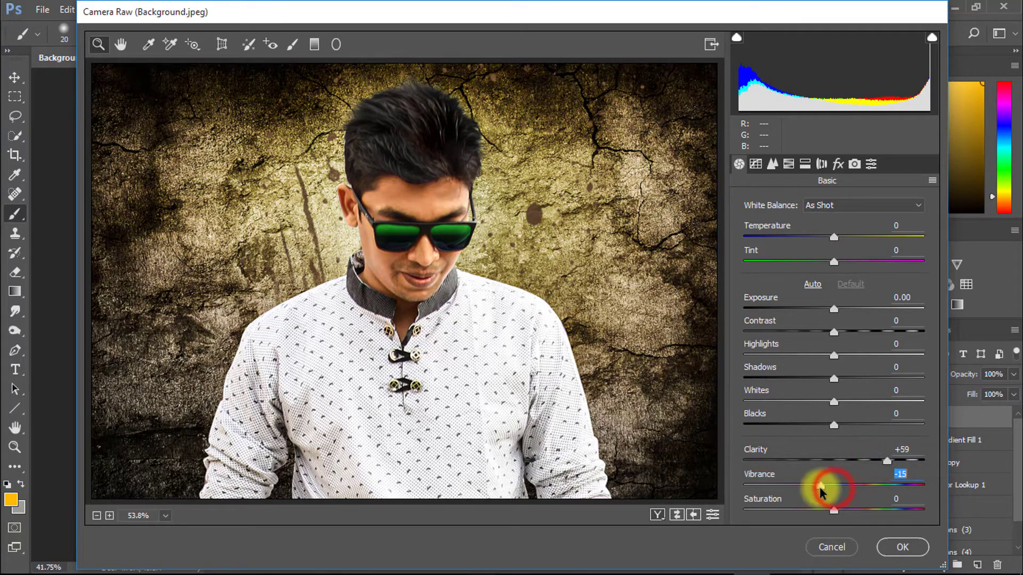
left_click_drag(820, 487, 843, 511)
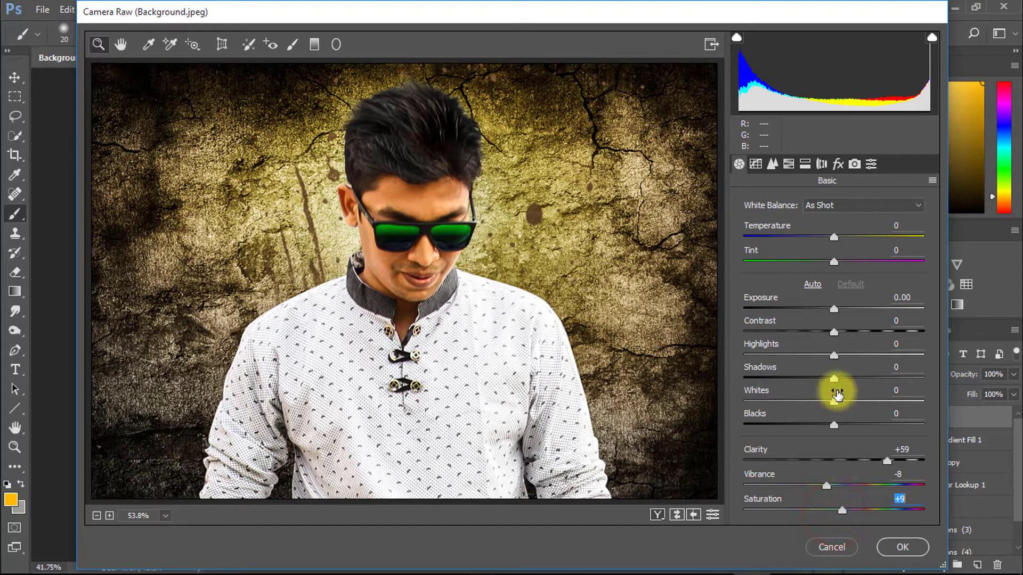
left_click_drag(834, 402, 762, 403)
left_click_drag(834, 379, 812, 356)
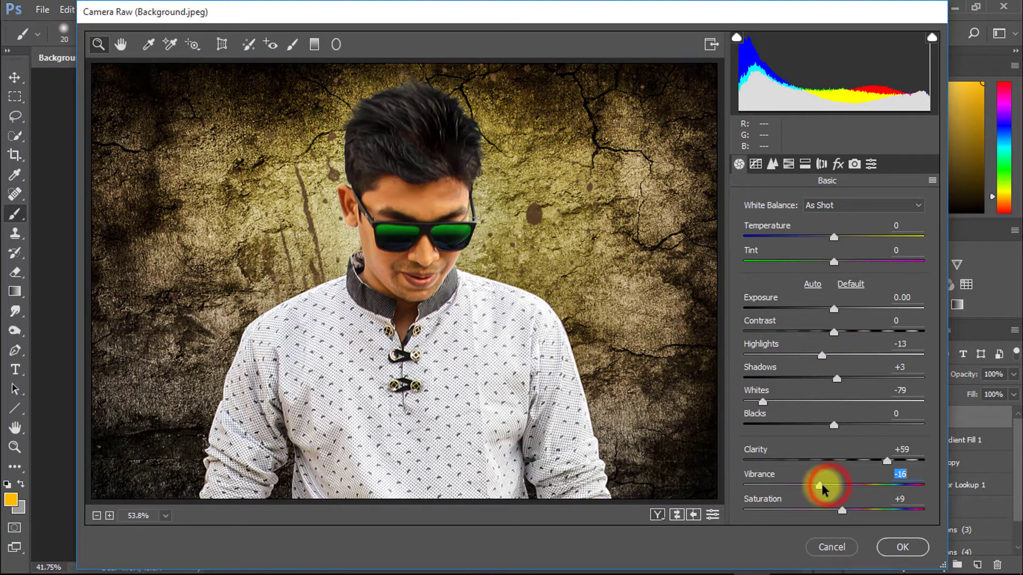
mouse_move(833, 262)
left_mouse_down()
mouse_move(805, 262)
mouse_move(849, 263)
left_mouse_up()
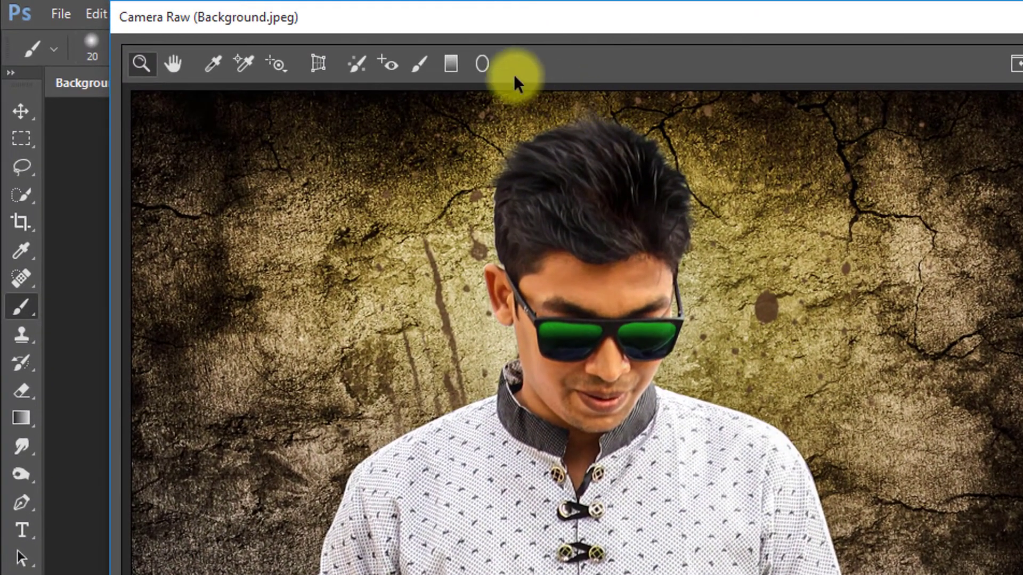
Draw a large Radial Filter ellipse around the man's head and upper body to darken the surrounding wall
left_click(336, 44)
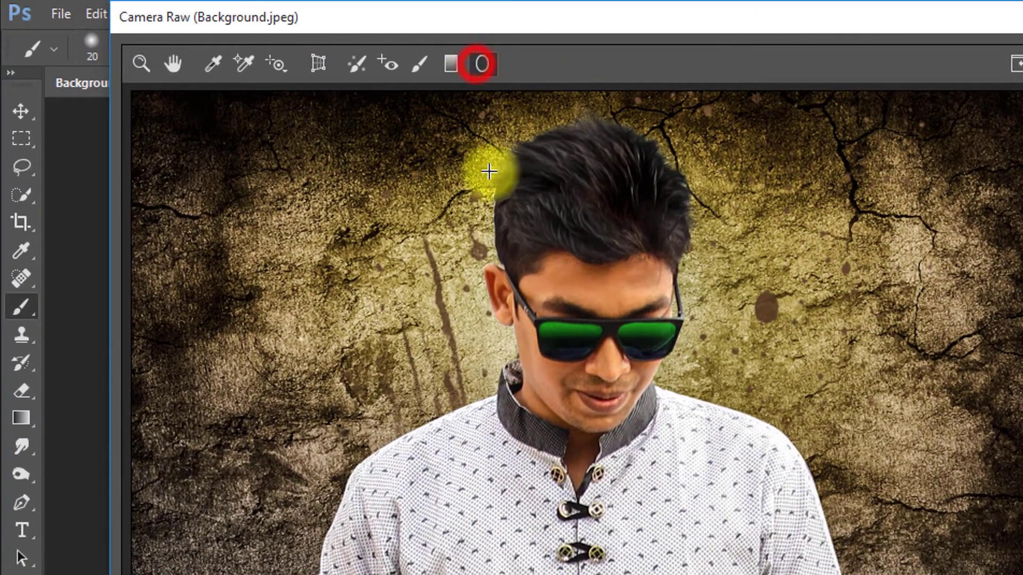
left_click_drag(474, 136, 686, 503)
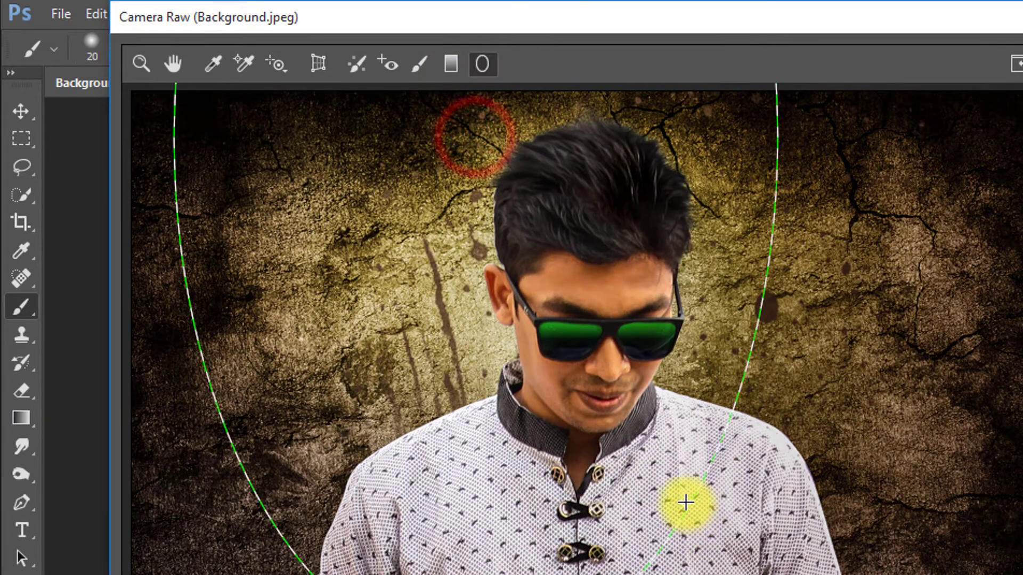
left_click_drag(667, 350, 735, 472)
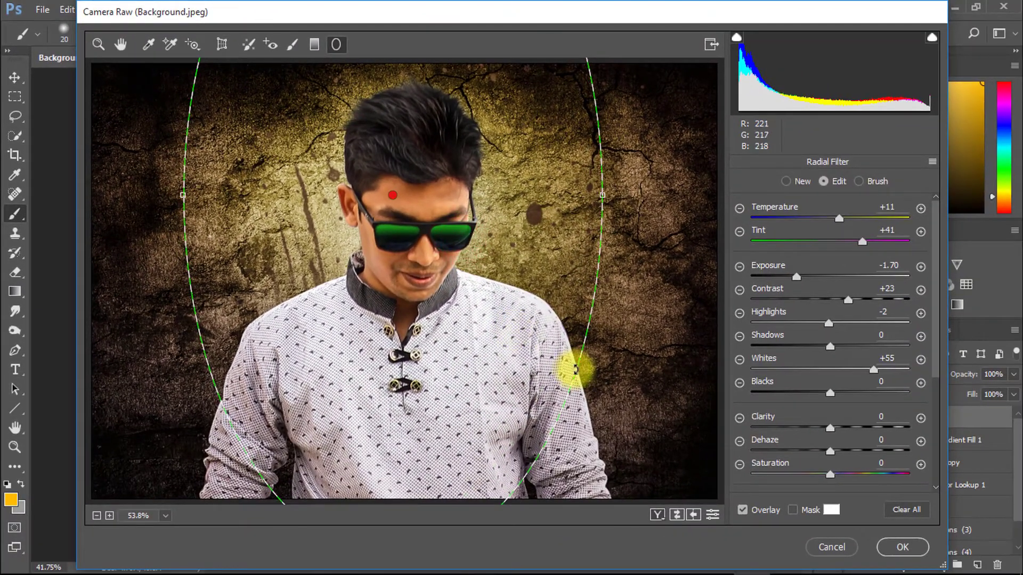
Reposition and widen the radial ellipse around the man's upper body, and apply the filter with its Exposure set to -1.55
left_click_drag(602, 196, 564, 189)
left_click_drag(482, 121, 505, 350)
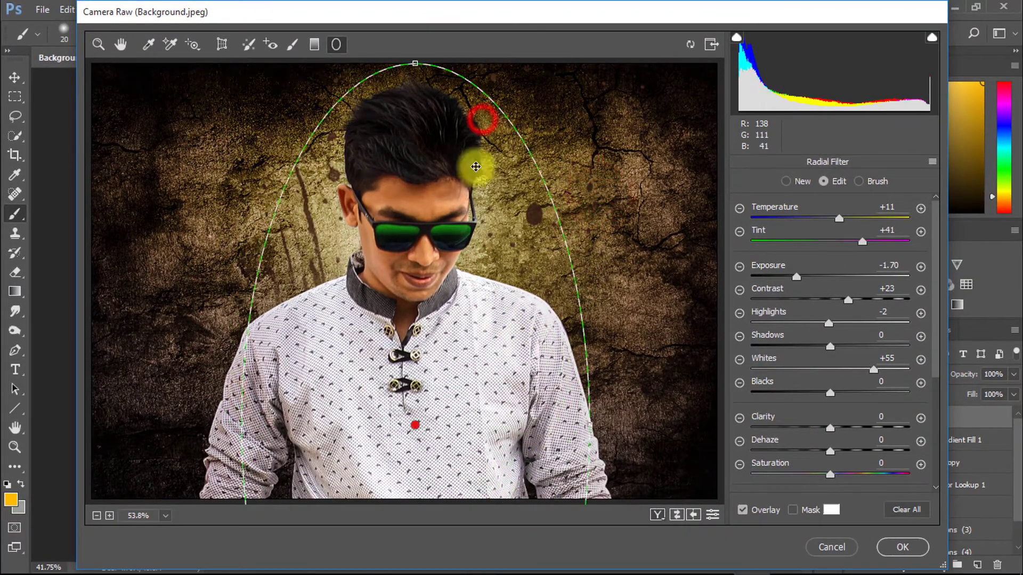
left_click_drag(416, 64, 424, 216)
left_click_drag(456, 322, 447, 152)
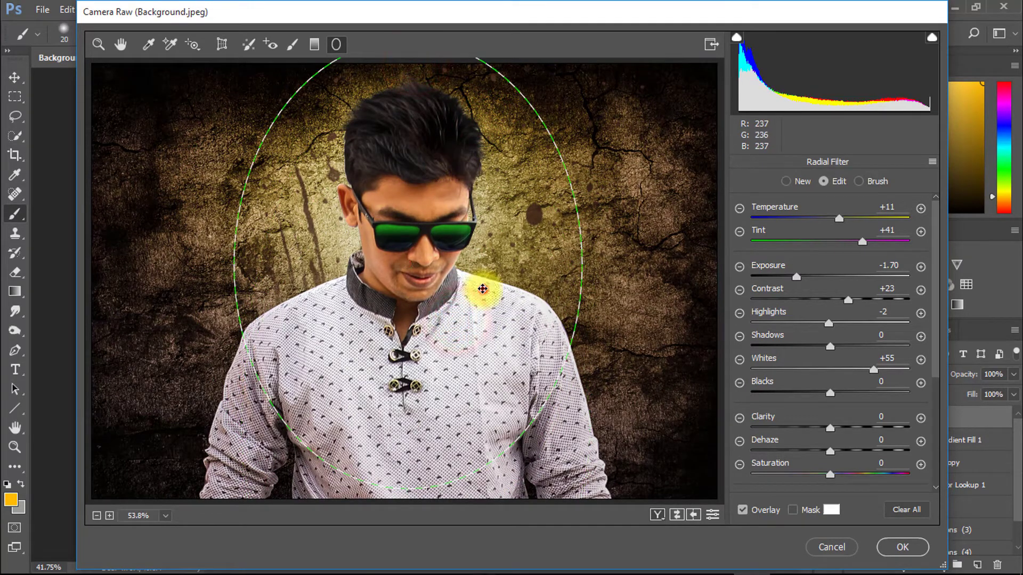
left_click_drag(484, 290, 492, 193)
left_click_drag(403, 407, 468, 507)
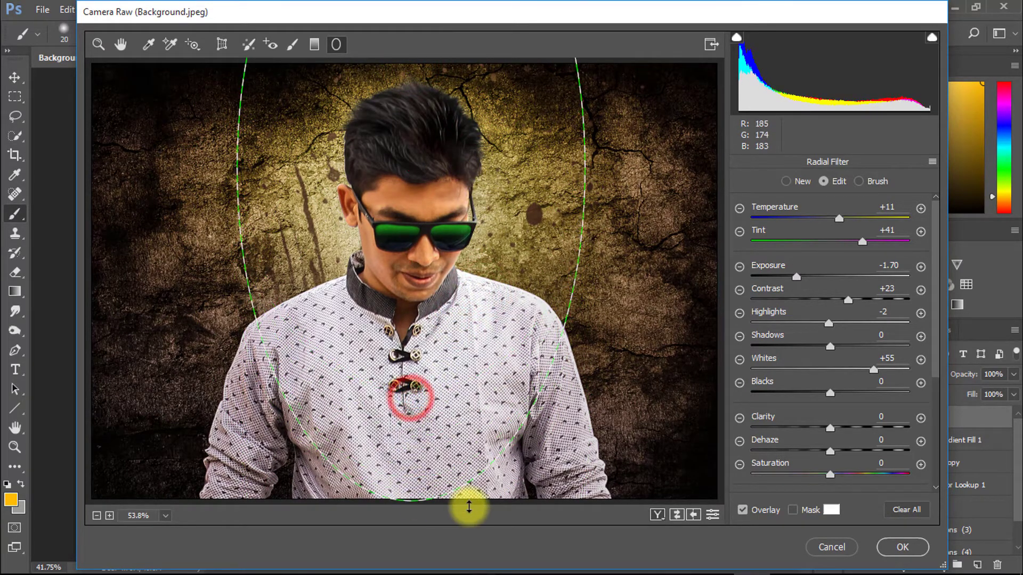
left_click_drag(585, 174, 649, 169)
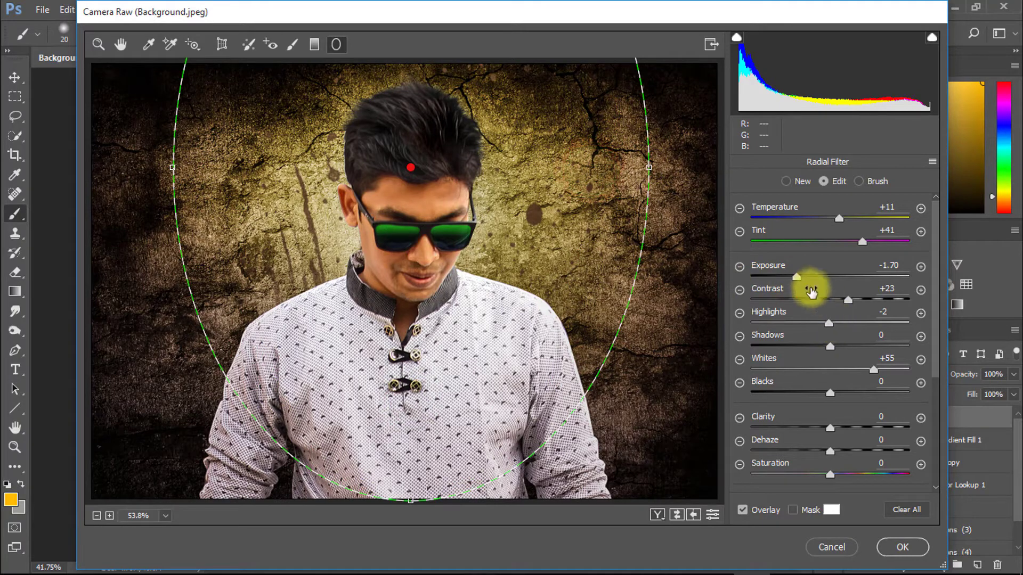
left_click_drag(796, 277, 800, 277)
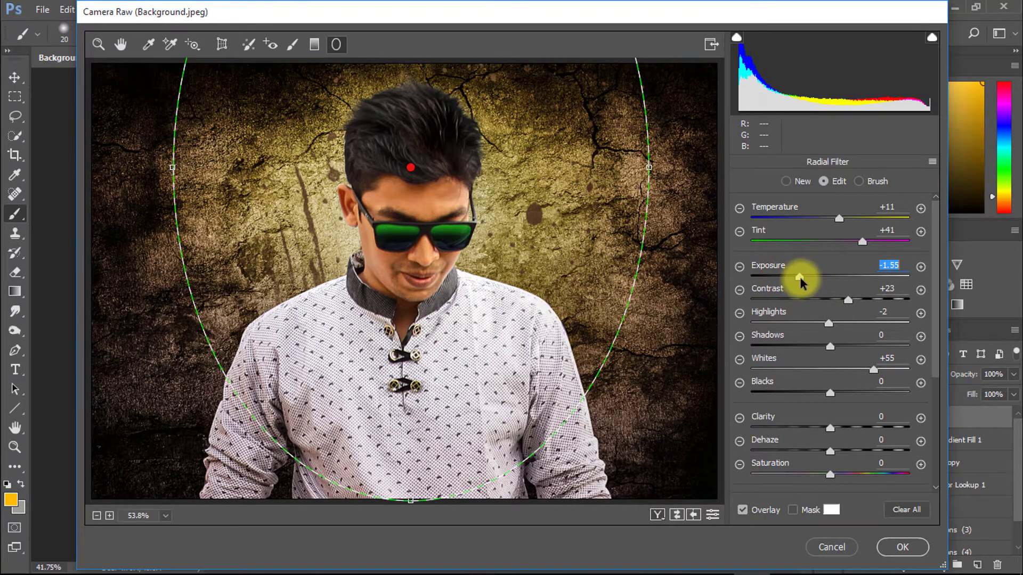
left_click(902, 548)
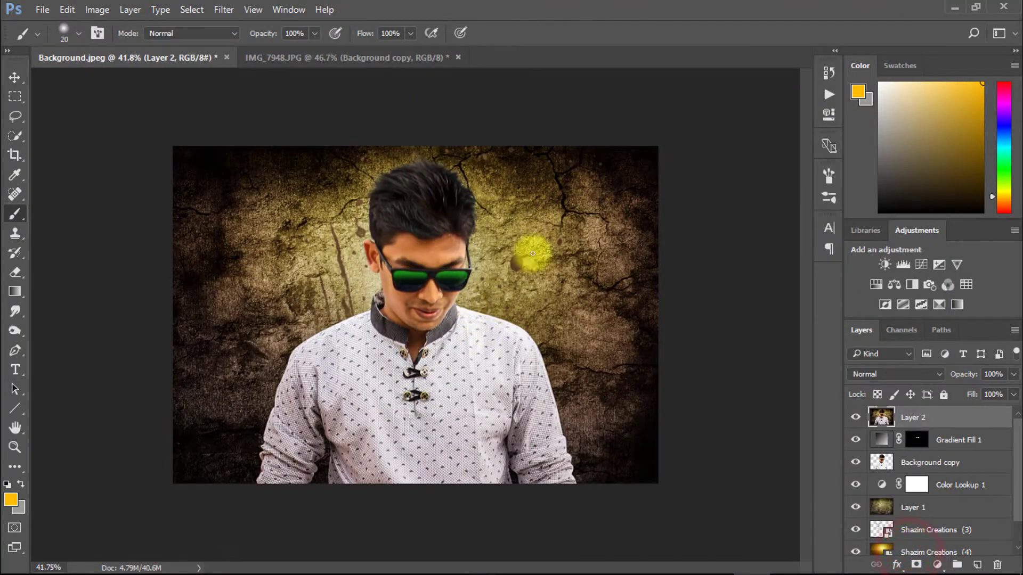
Add a Gradient Fill layer above Layer 2 using the yellow to dark green gradient preset
left_click_drag(454, 235, 464, 230)
left_click(932, 417)
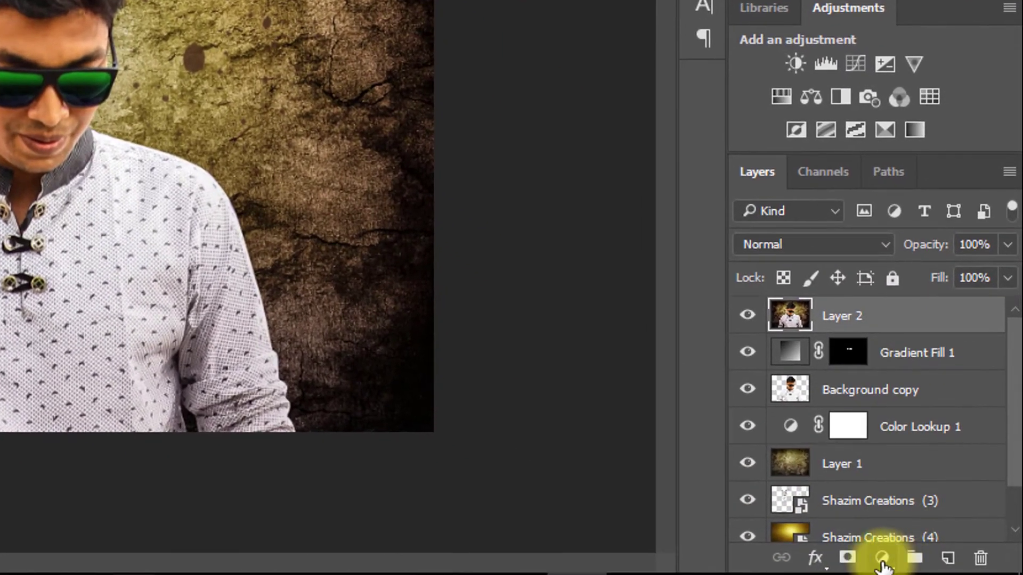
left_click(881, 560)
left_click(843, 56)
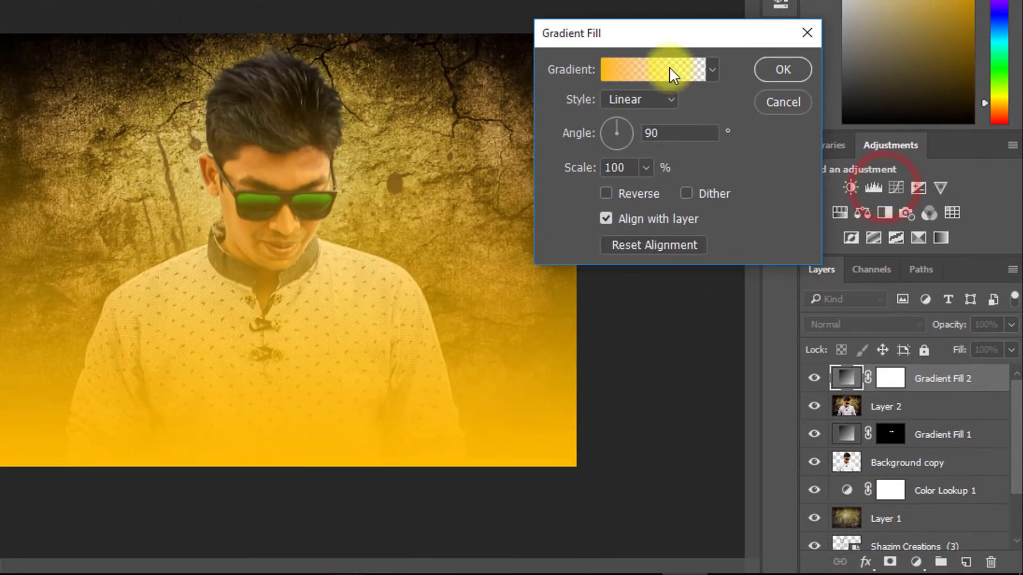
left_click(709, 68)
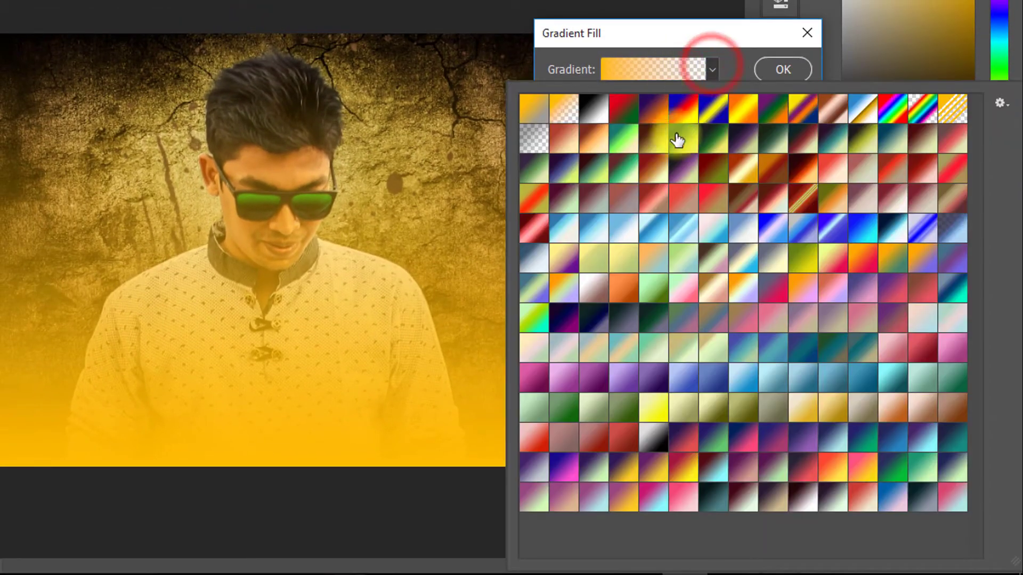
left_click(713, 140)
left_click(714, 143)
left_click(757, 67)
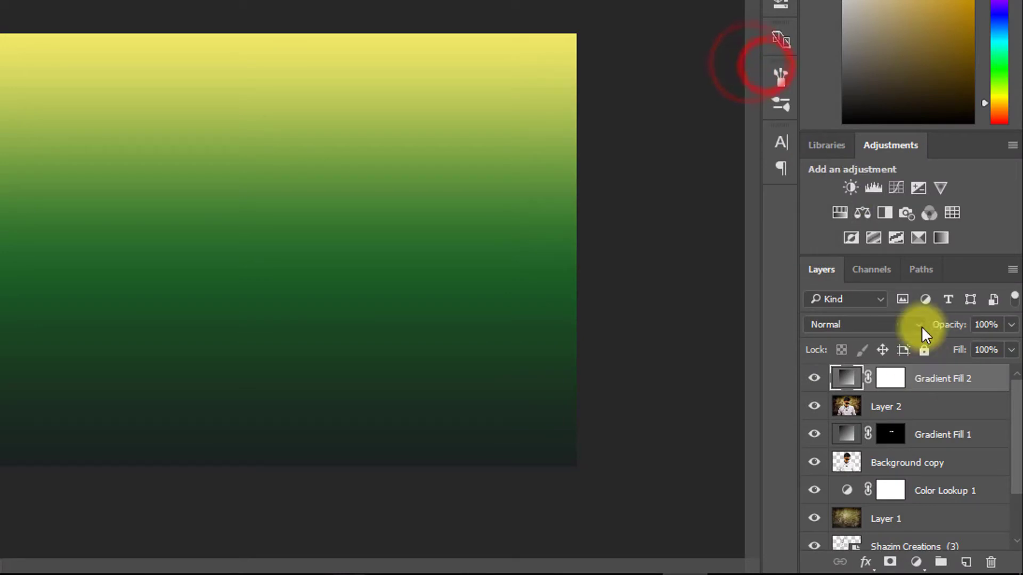
Set Gradient Fill 2 to the Soft Light blend mode and reduce its opacity to 29%
left_click_drag(948, 326, 874, 325)
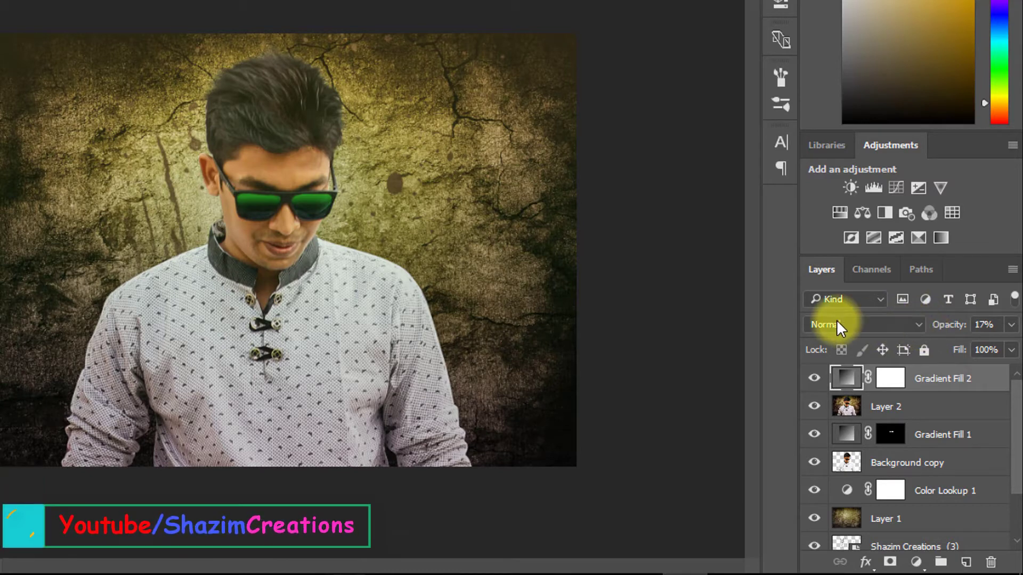
left_click(854, 326)
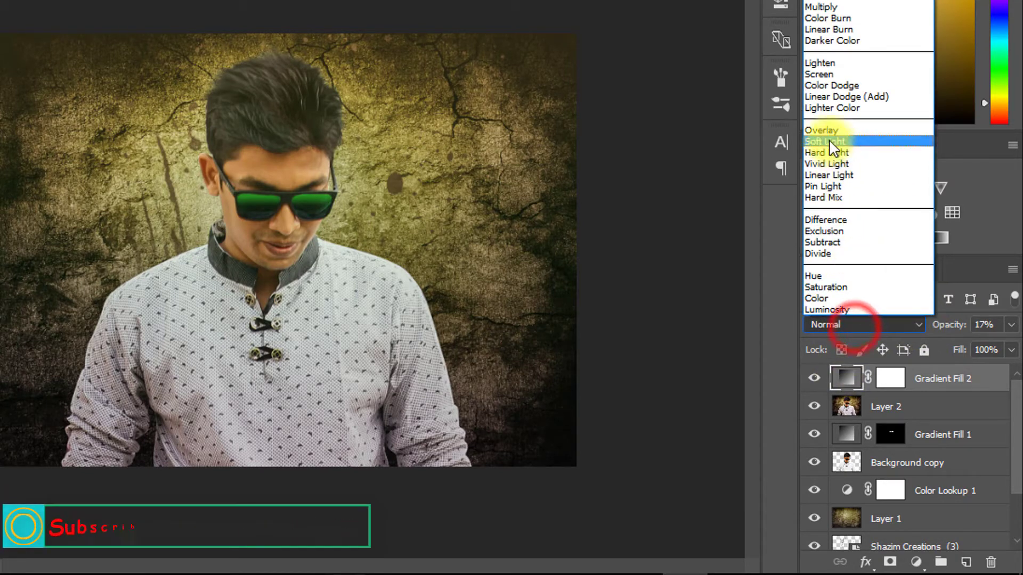
left_click(848, 138)
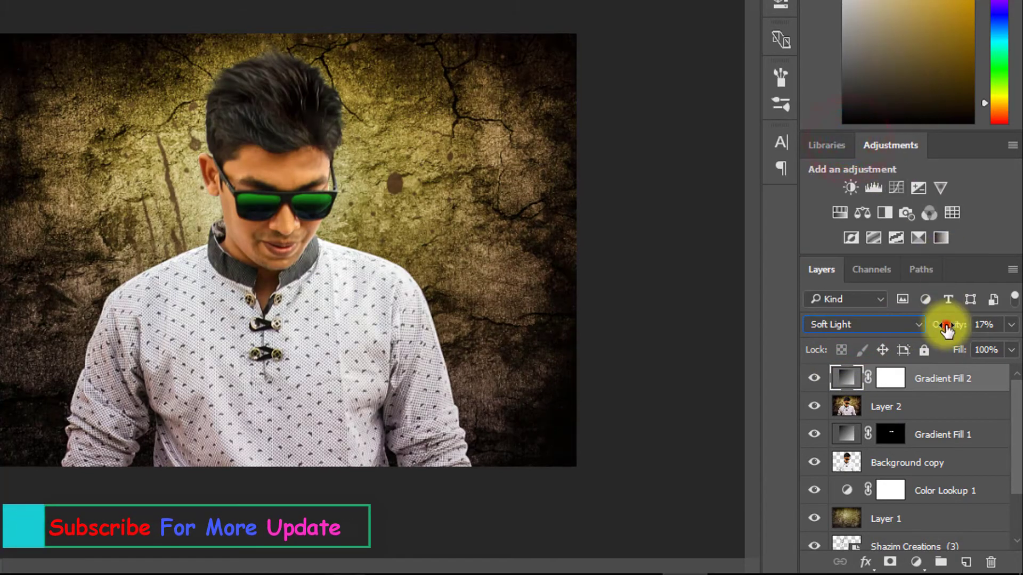
left_click_drag(944, 326, 963, 334)
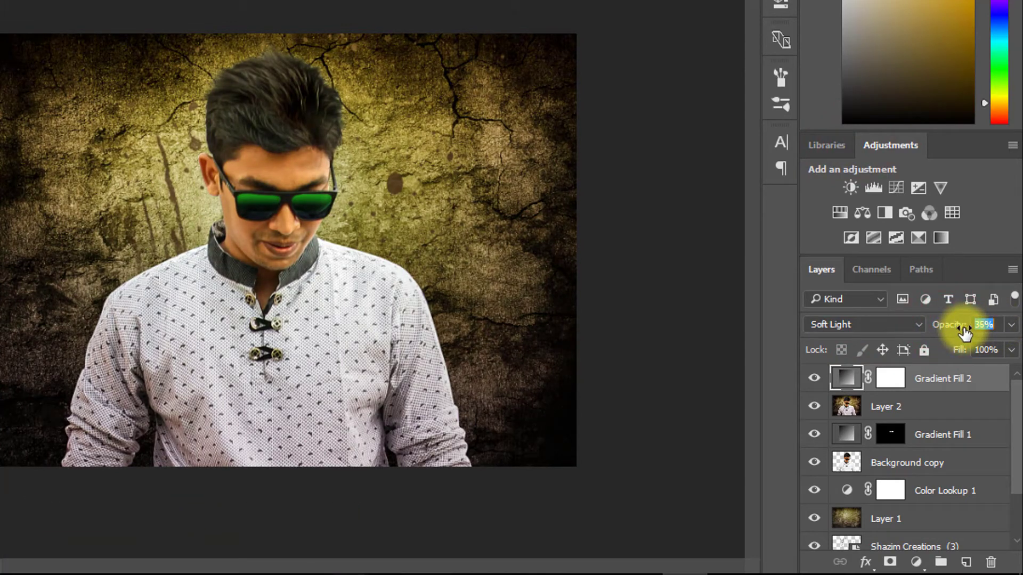
Try several gradient presets on Gradient Fill 2, including Red, Green, and apply the dark green to muted purple one
double_click(845, 380)
left_click(680, 70)
left_click(678, 59)
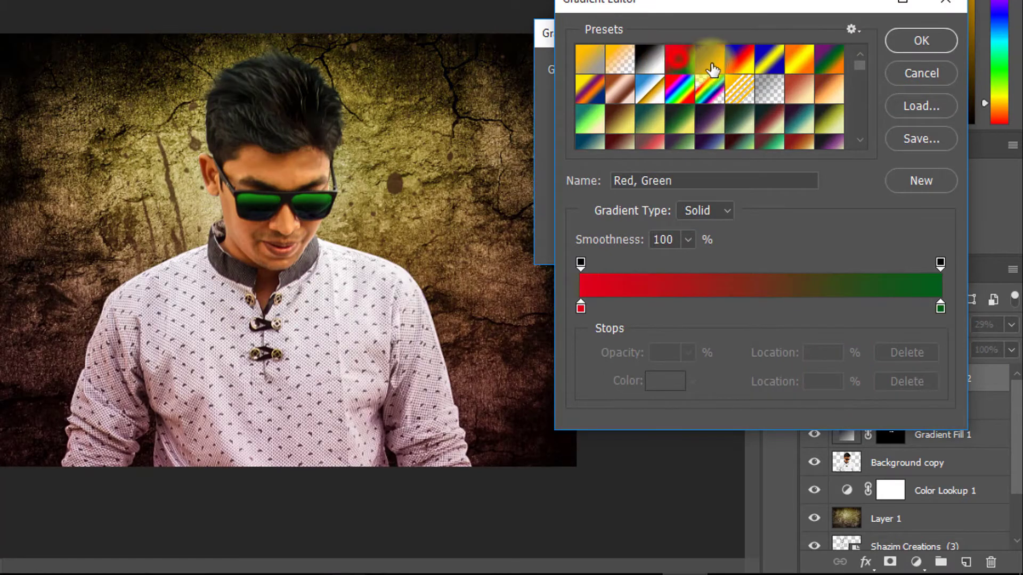
left_click(738, 61)
left_click(767, 64)
scroll(751, 95, "down", 3)
left_click(595, 122)
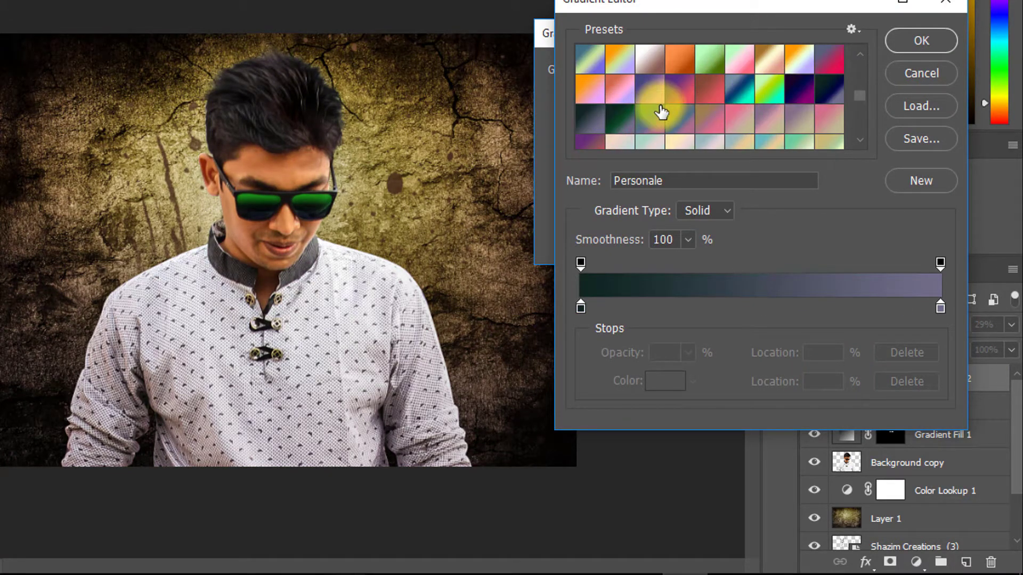
left_click(917, 41)
left_click(783, 70)
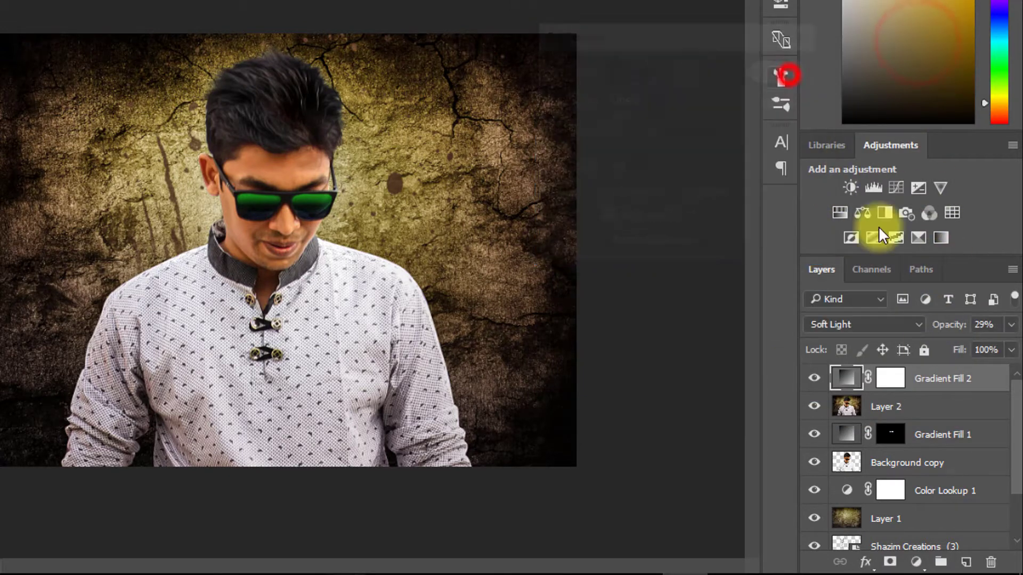
Set Gradient Fill 2 to 37% opacity and 91% fill, and check the result up close on the face
left_click_drag(947, 324, 941, 354)
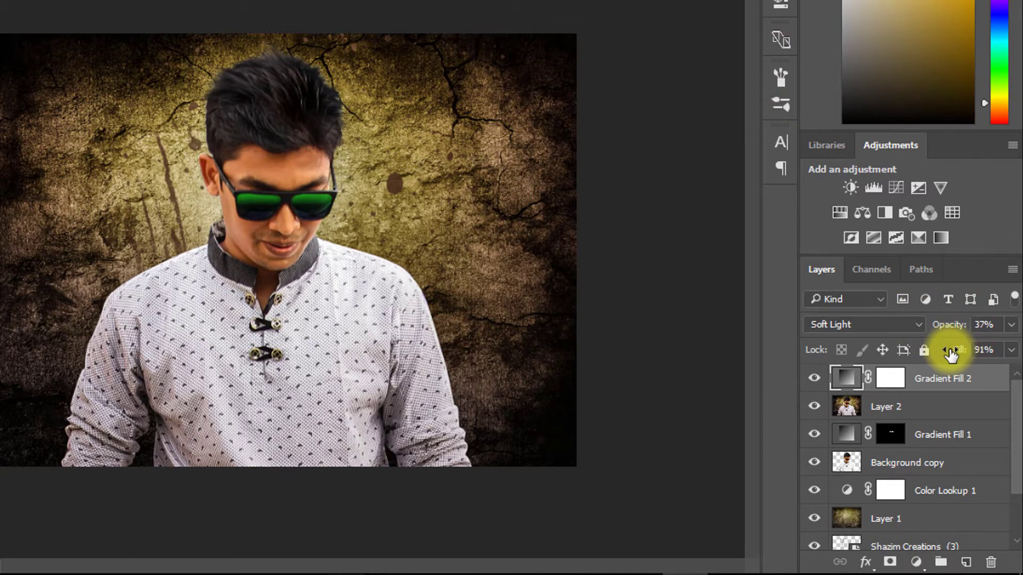
left_click(297, 210, "ctrl")
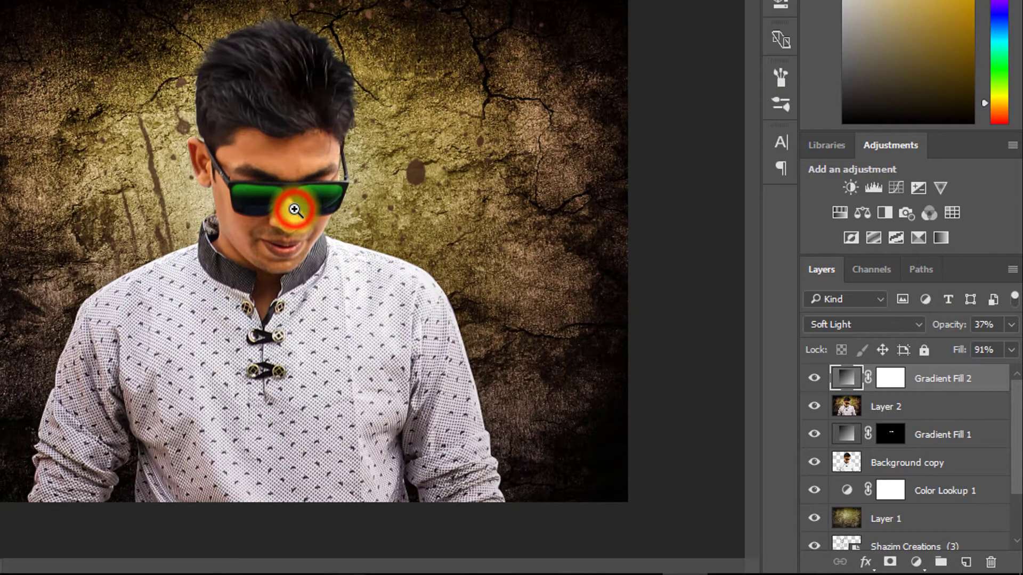
left_click(295, 209, "alt")
left_click(326, 218, "ctrl")
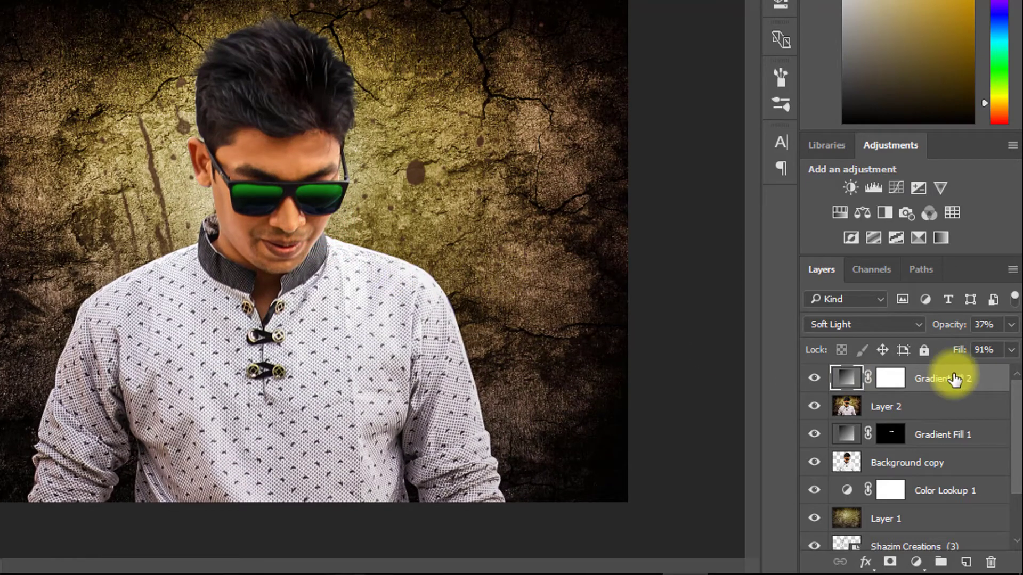
Stamp all visible layers into a new top layer and add a Color Lookup adjustment layer above it
key("ctrl+alt+shift+e")
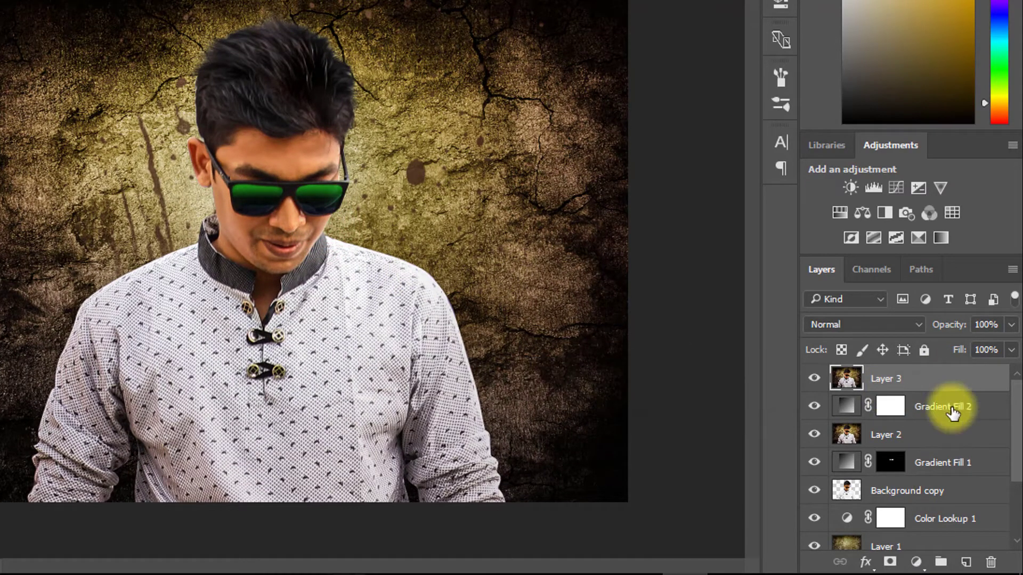
left_click(916, 562)
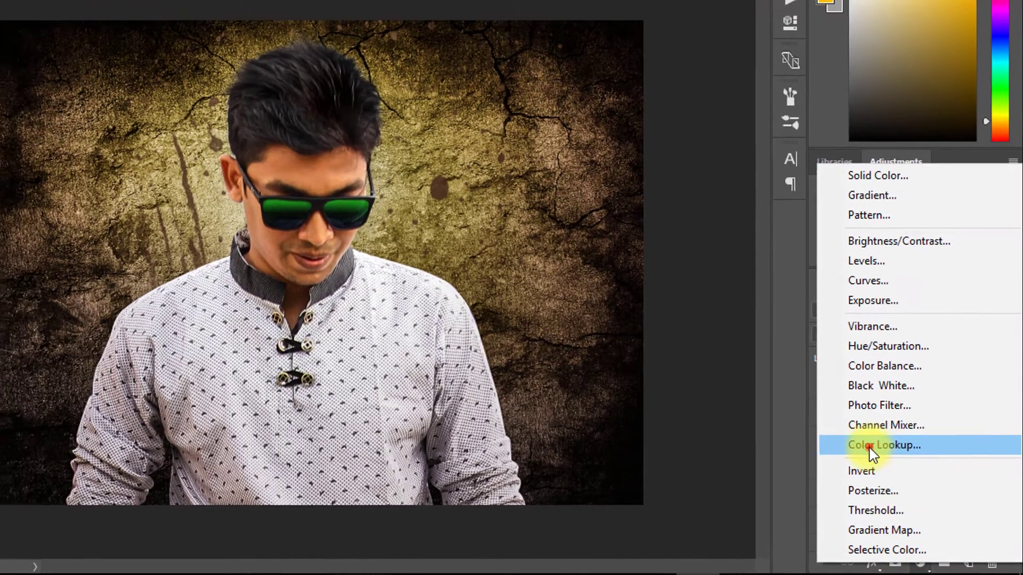
left_click(874, 440)
Try the Kodak 5218 Kodak 2395 and Moonlight.3DL lookups on Color Lookup 2, and set its 3DLUT file to Soft_Warming.look
left_click(665, 5)
left_click(682, 43)
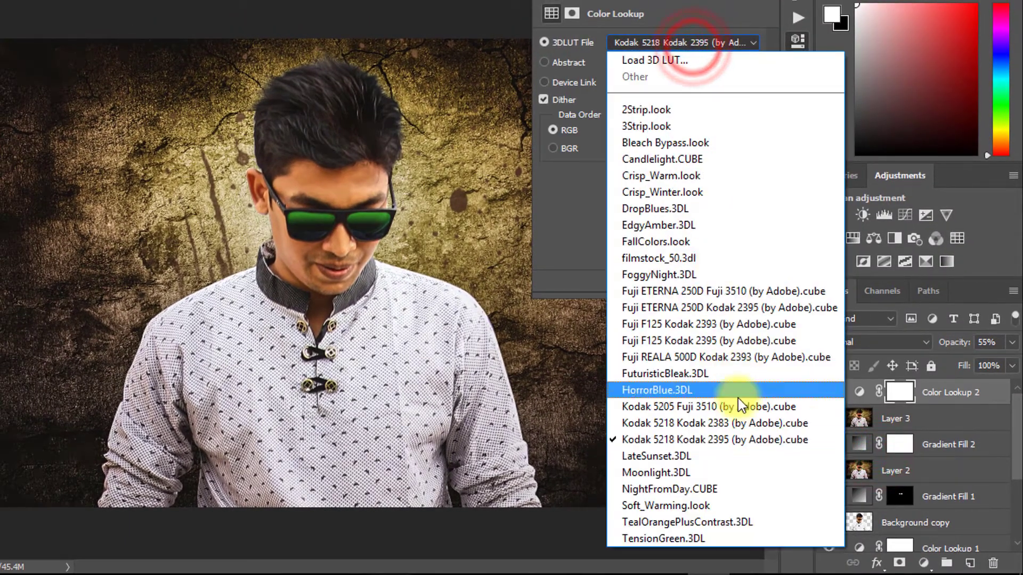
left_click(666, 477)
left_click(685, 42)
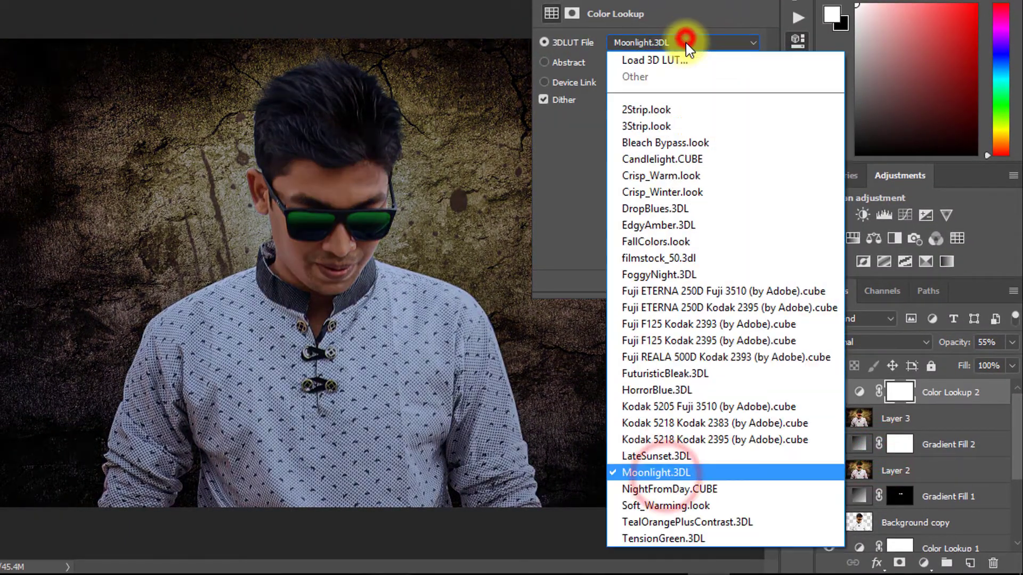
left_click(692, 509)
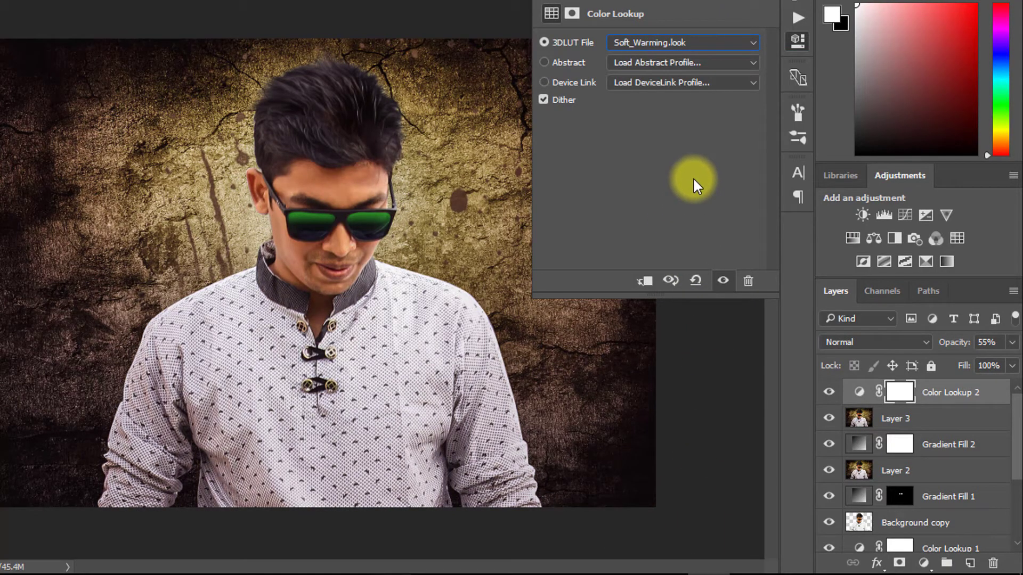
Set Color Lookup 2's 3DLUT file to Kodak 5218 Kodak 2395 (by Adobe).cube and stamp all visible layers into a new top layer
left_click(685, 41)
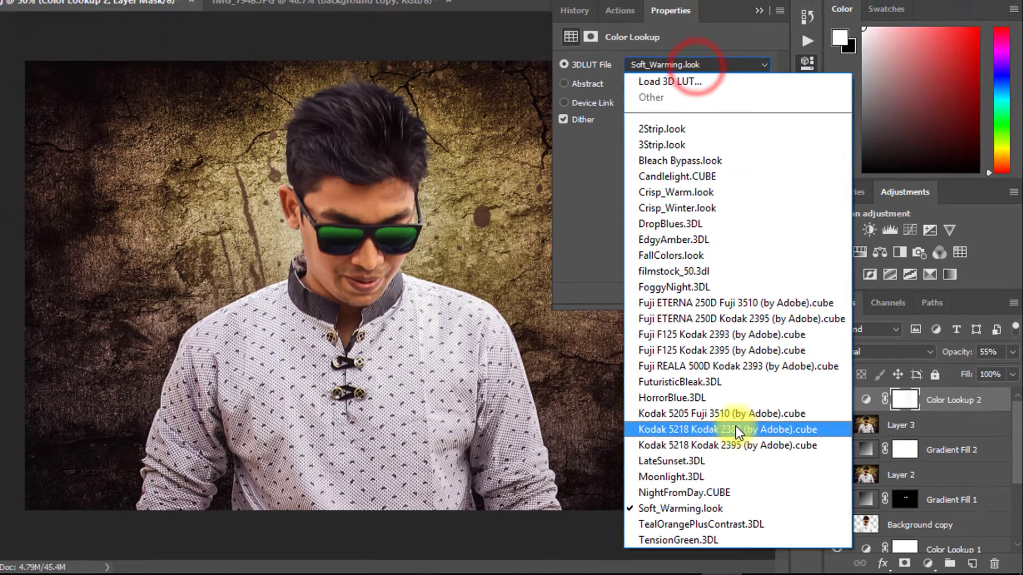
left_click(735, 446)
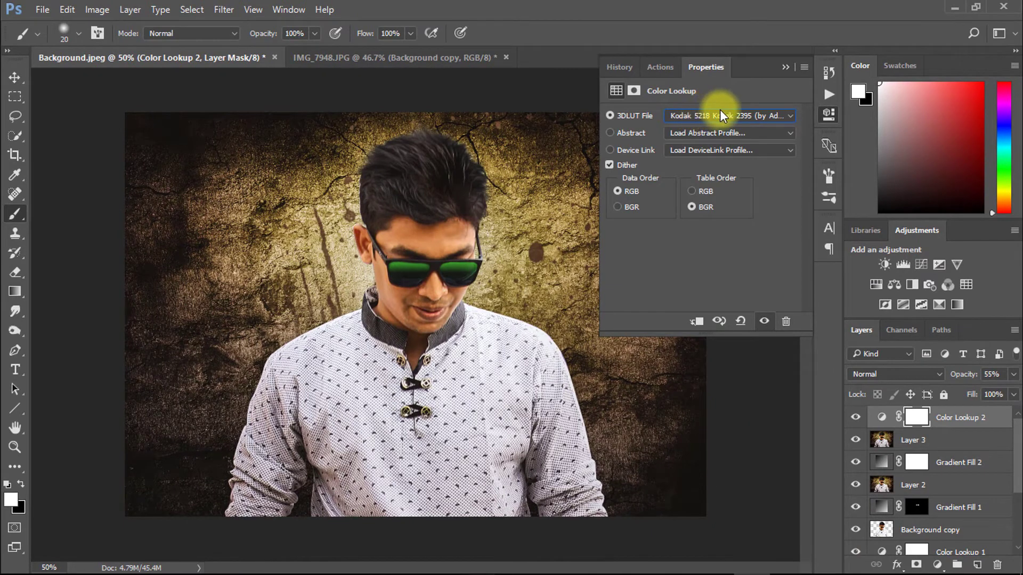
left_click(785, 68)
left_click_drag(965, 376, 955, 377)
key("ctrl+shift+alt+e")
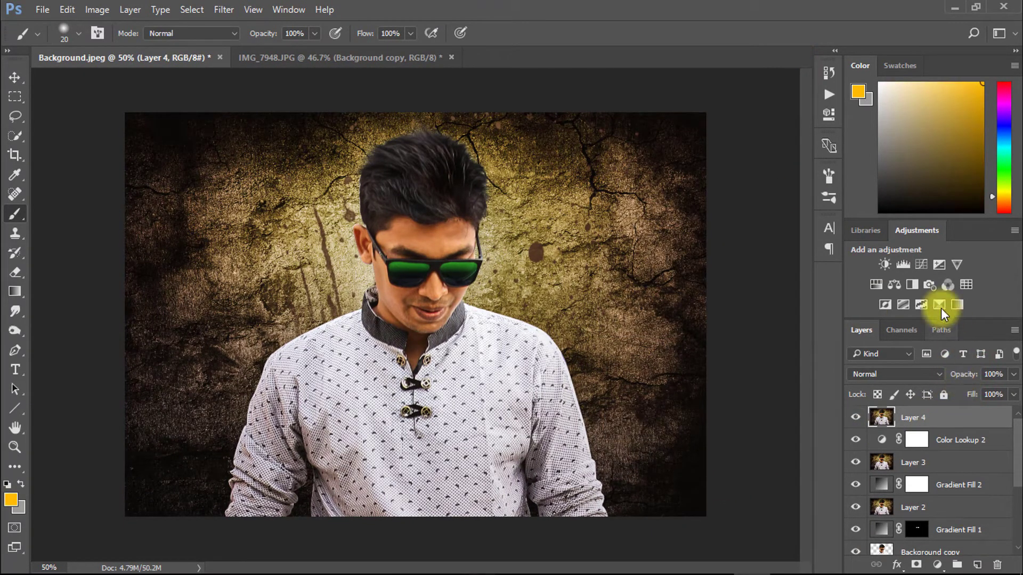
left_click_drag(960, 219, 949, 106)
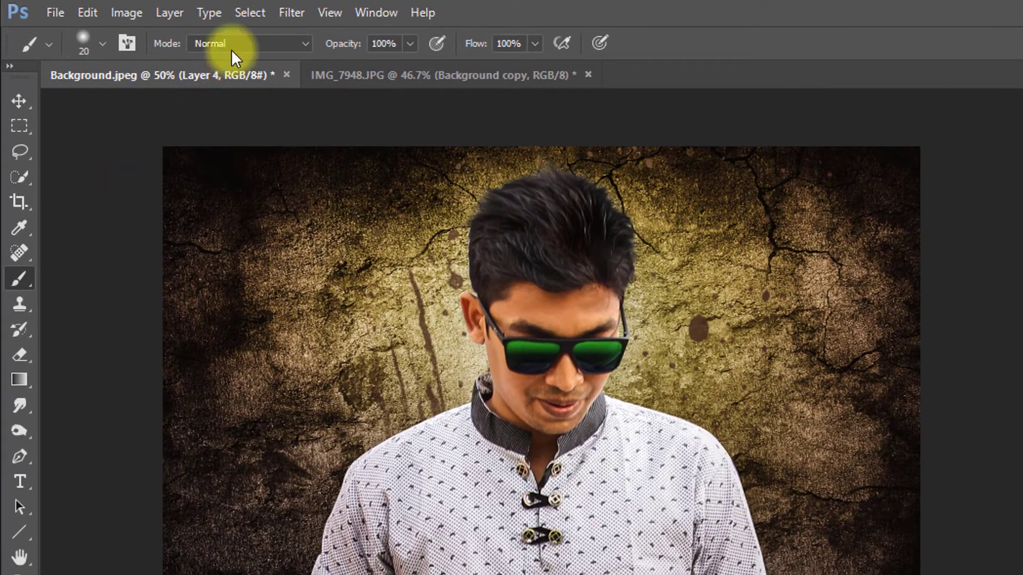
Apply the Color Efex Pro 4 Cross Processing filter to the stamped layer with method B02
left_click(275, 12)
mouse_move(498, 422)
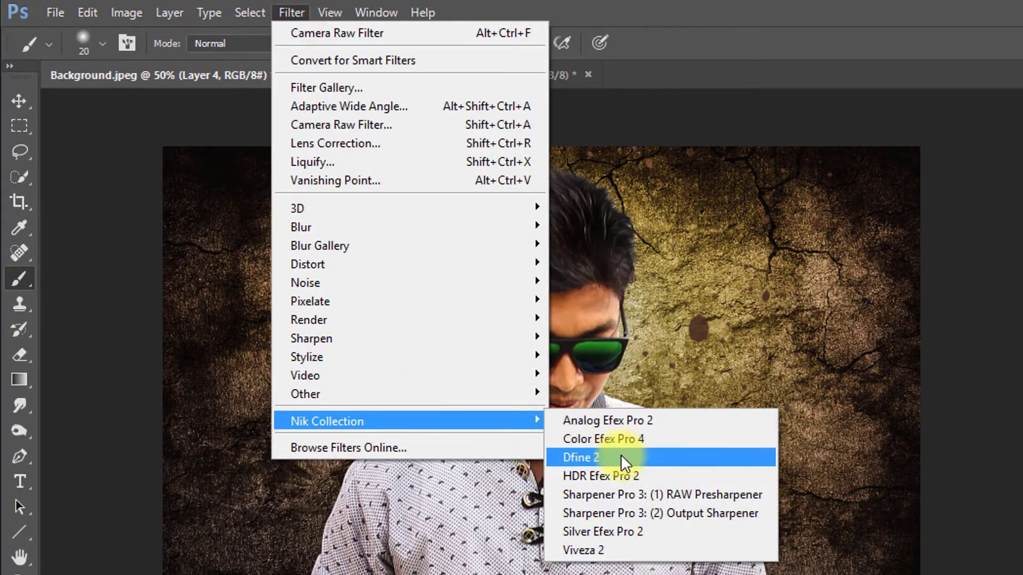
left_click(610, 440)
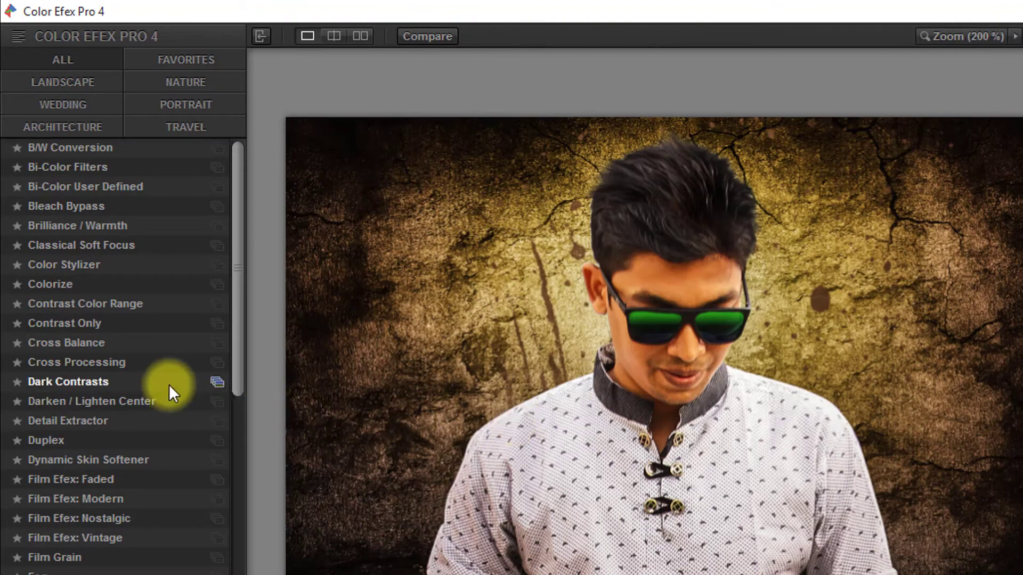
left_click(88, 362)
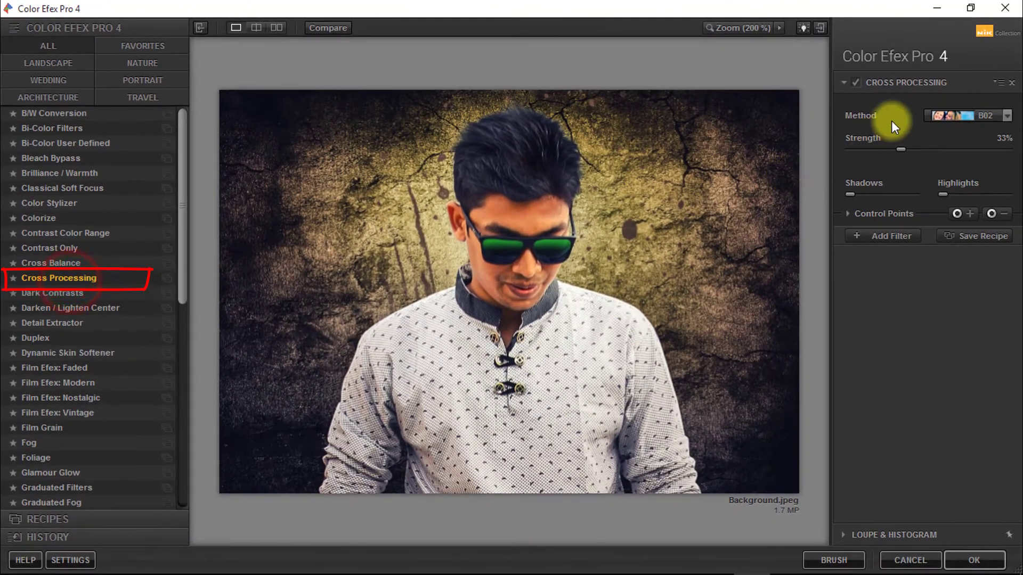
left_click(983, 115)
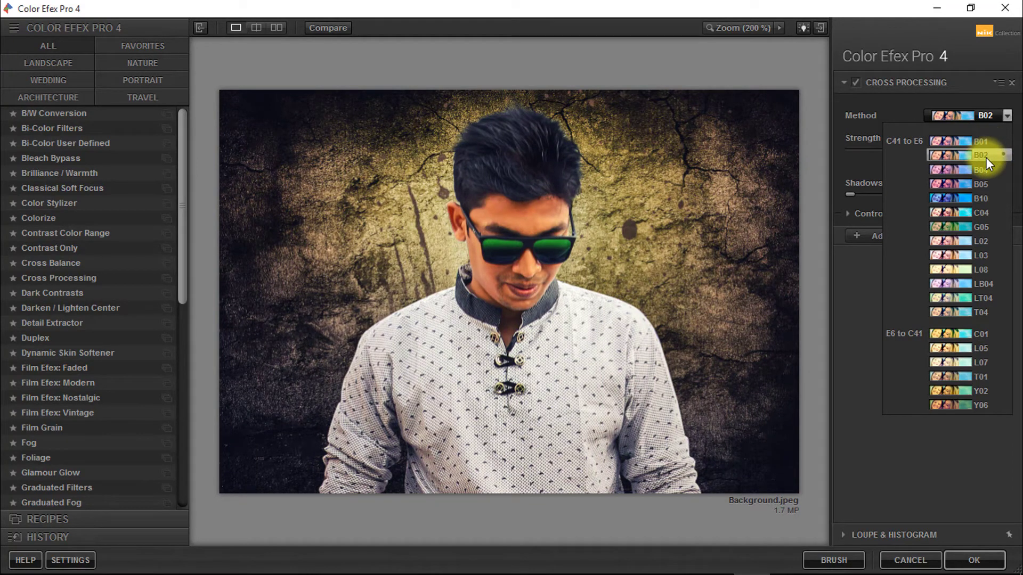
left_click(985, 157)
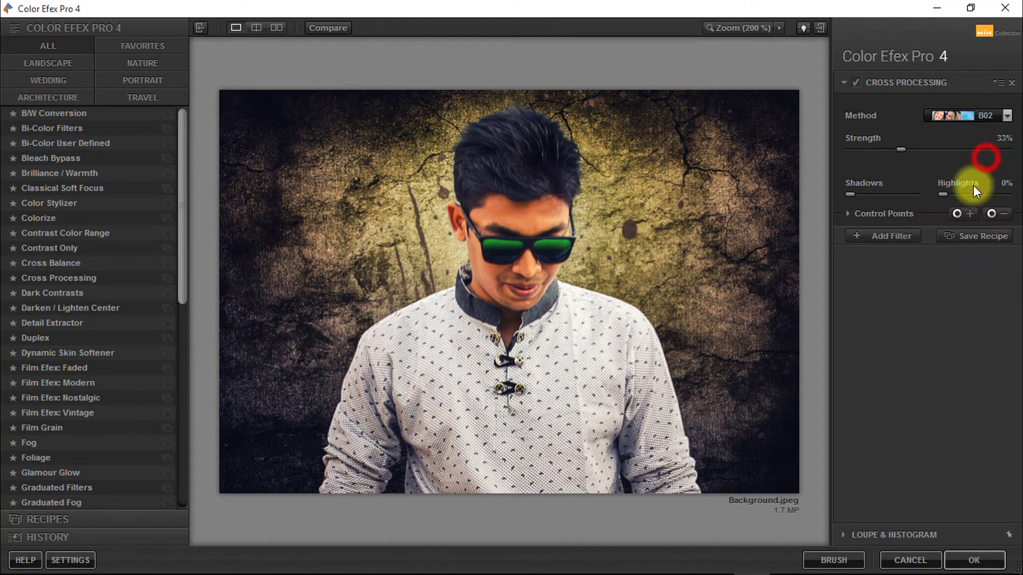
left_click(956, 556)
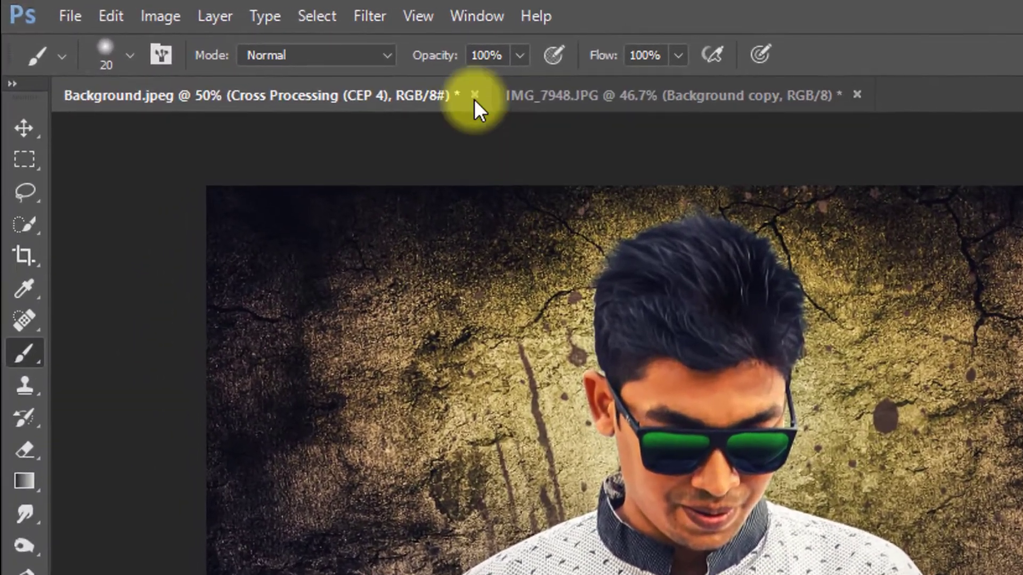
Apply the Camera Raw Filter to the Cross Processing layer with Clarity at +16
left_click(229, 8)
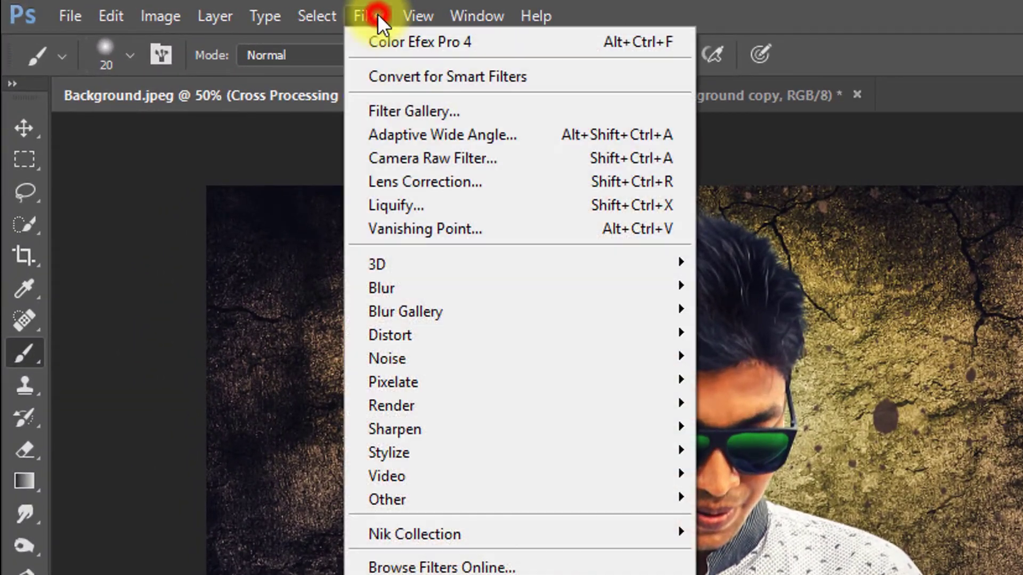
left_click(437, 155)
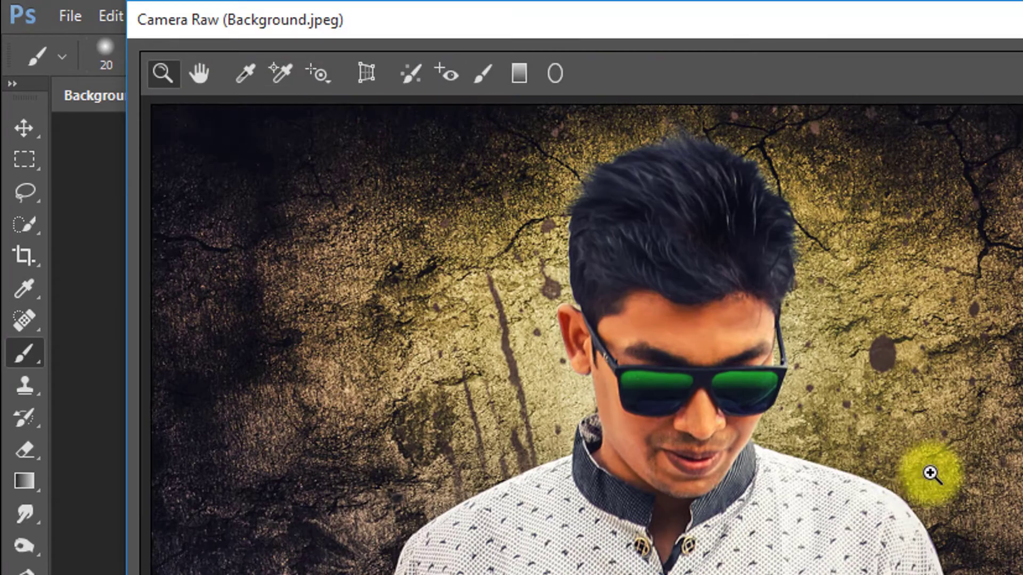
left_click_drag(800, 441, 782, 420)
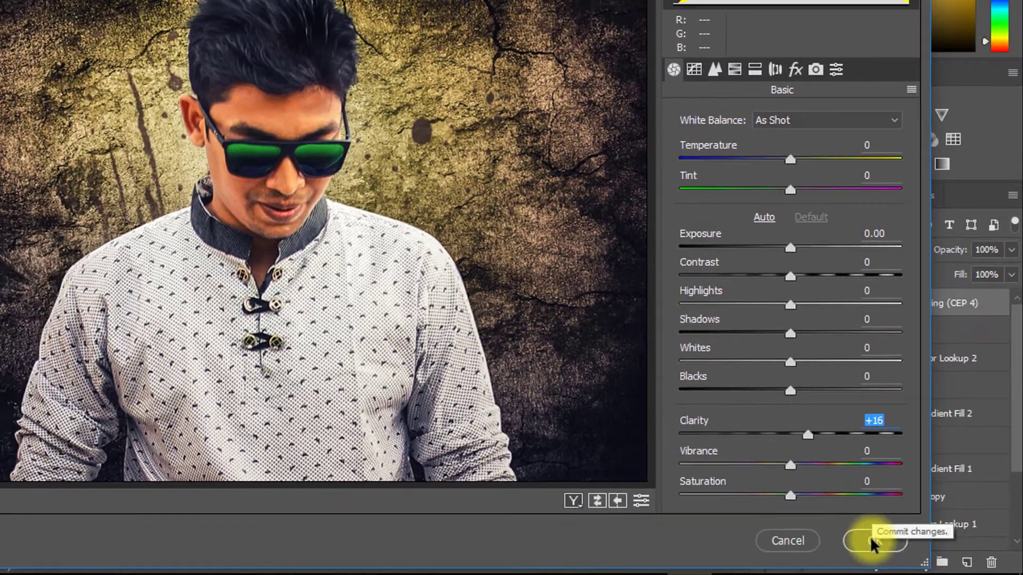
left_click(873, 541)
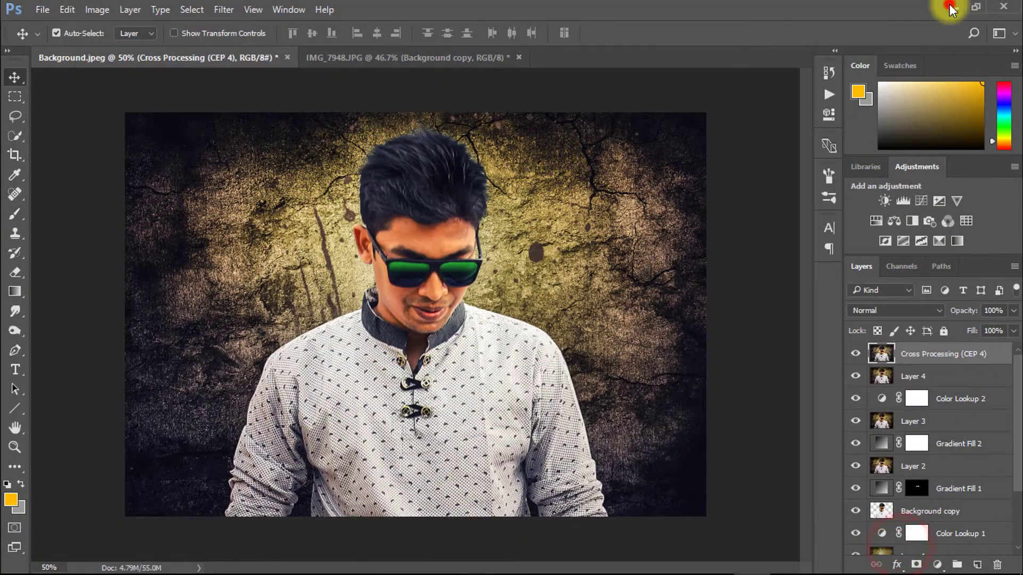
Place the credits image from the Texture Portrait Editing folder into the document, centered along the picture's lower edge over the shirt
left_click(949, 8)
left_click(712, 179)
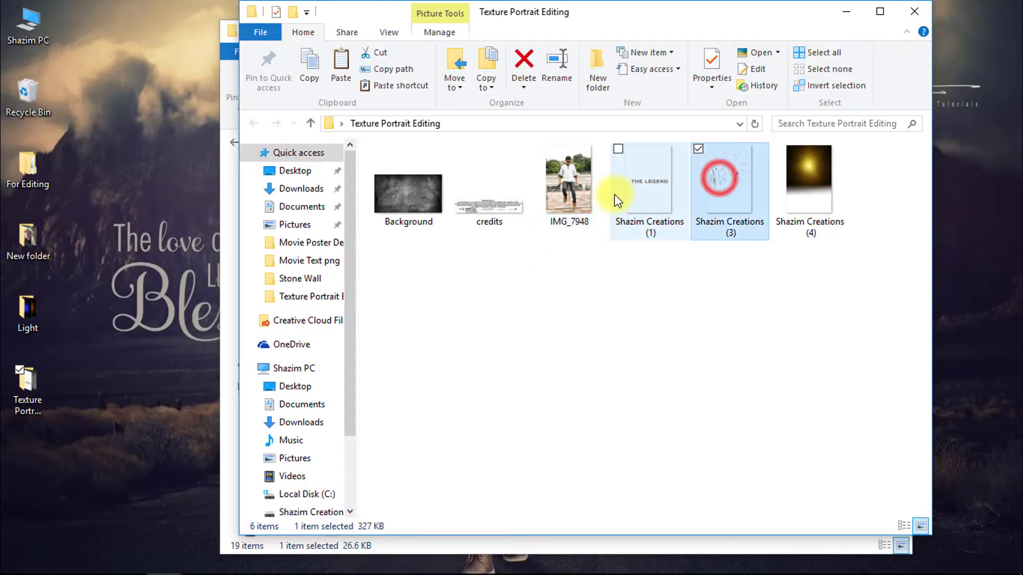
left_click_drag(506, 191, 393, 443)
left_click_drag(469, 324, 424, 469)
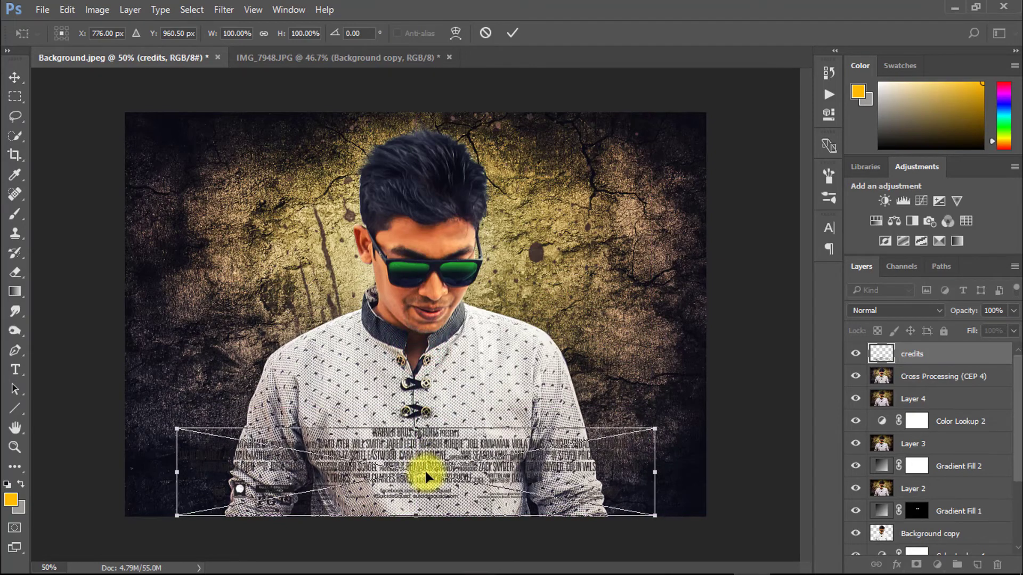
key("Return")
Place the Shazim Creations (1) title image "THE LEGEND", enlarge it to over 140%, and position it across the chest just above the credits
left_click(952, 7)
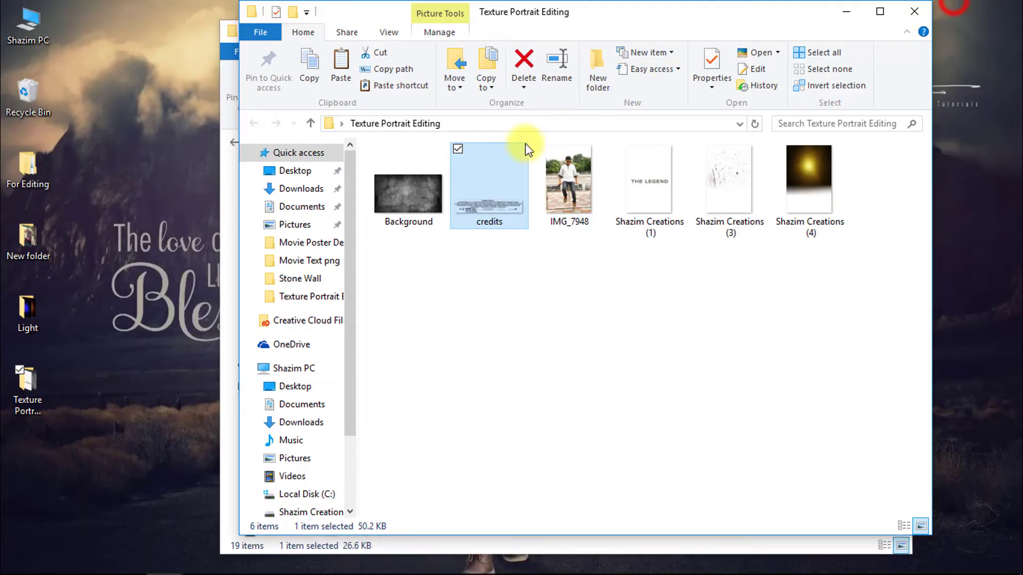
left_click_drag(646, 182, 514, 257)
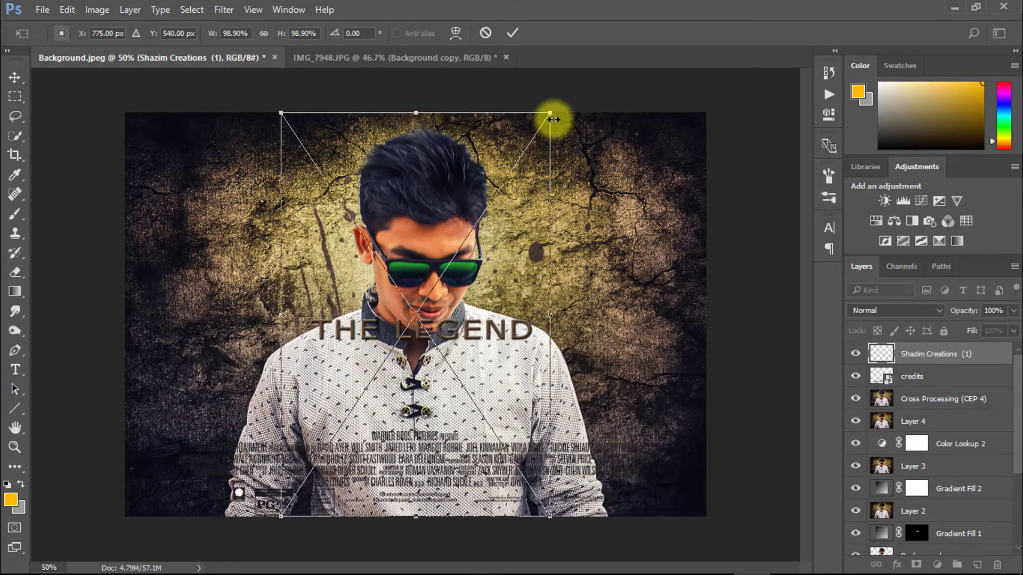
left_click_drag(550, 112, 763, 6)
left_click_drag(612, 130, 523, 281)
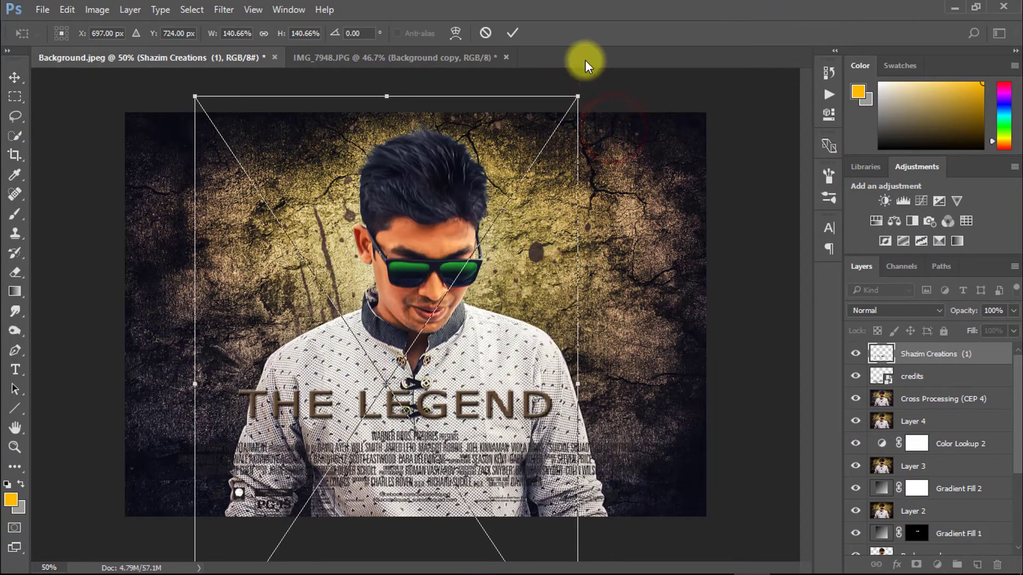
left_click_drag(577, 97, 731, 6)
left_click_drag(578, 154, 546, 215)
key("ctrl+minus")
key("Return")
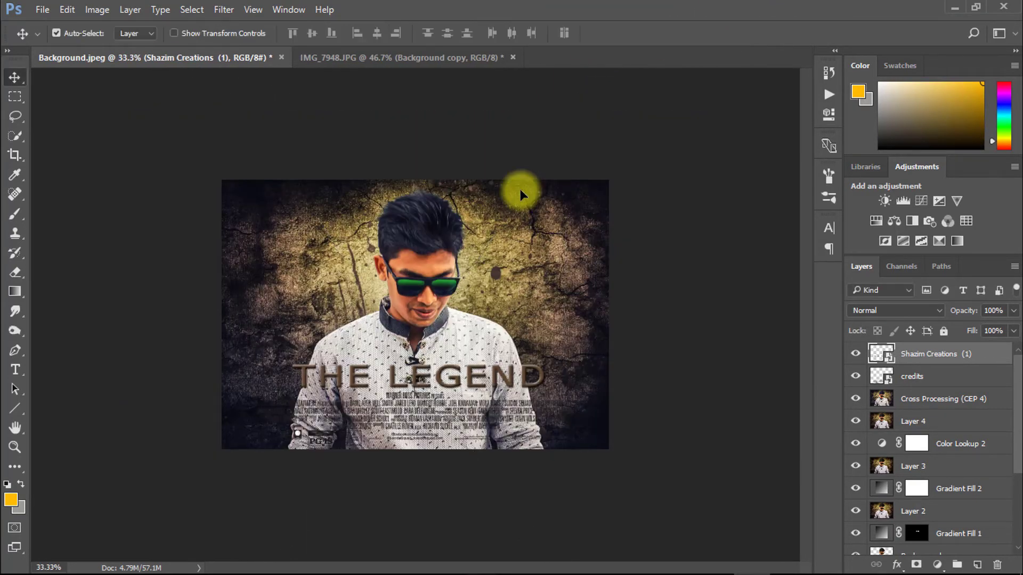
left_click(456, 370)
key("ctrl+plus")
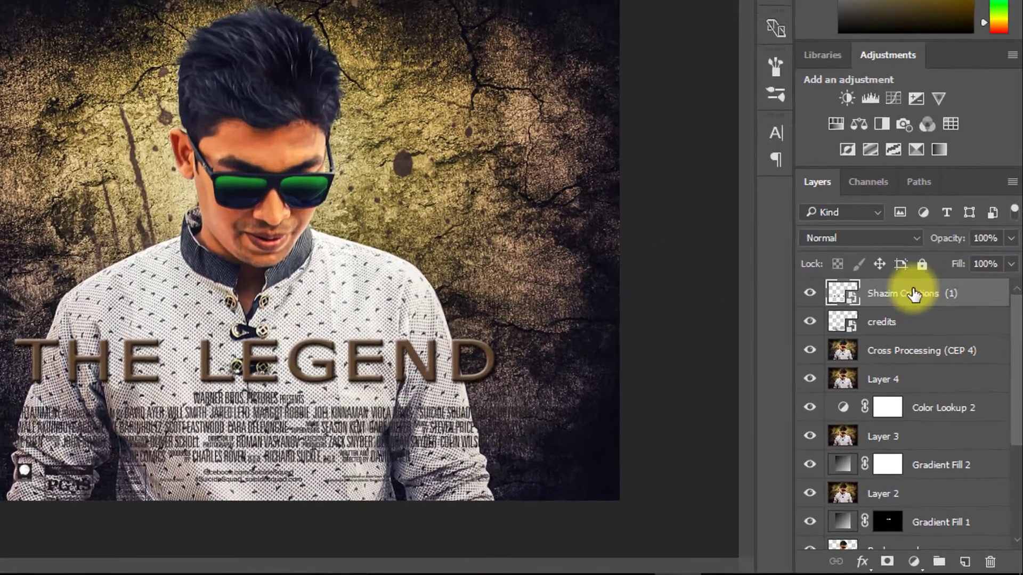
Stamp all visible layers into a new top layer and resize the image to 3000 px wide at 300 pixels/inch
key("ctrl+alt+shift+e")
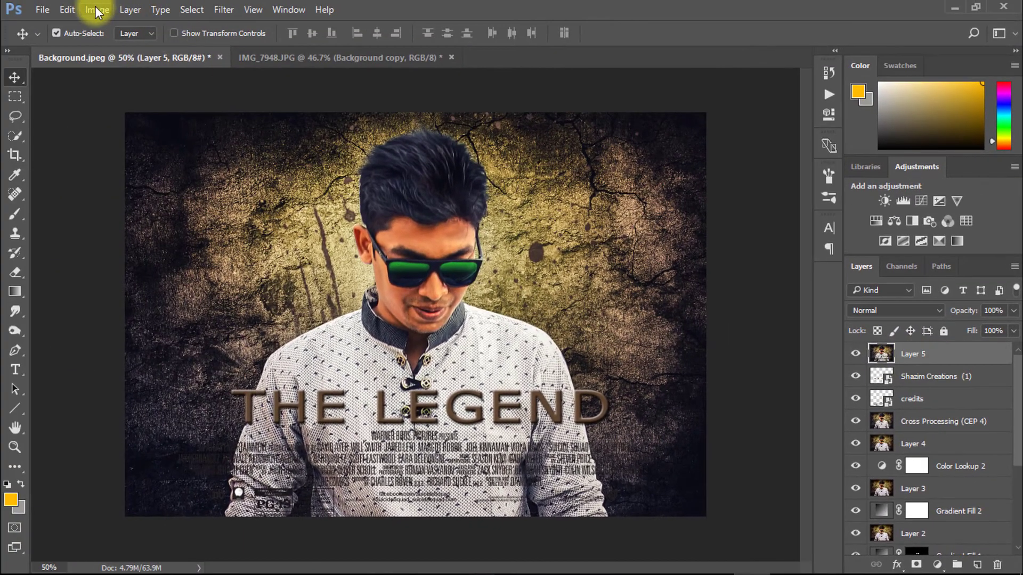
left_click(97, 10)
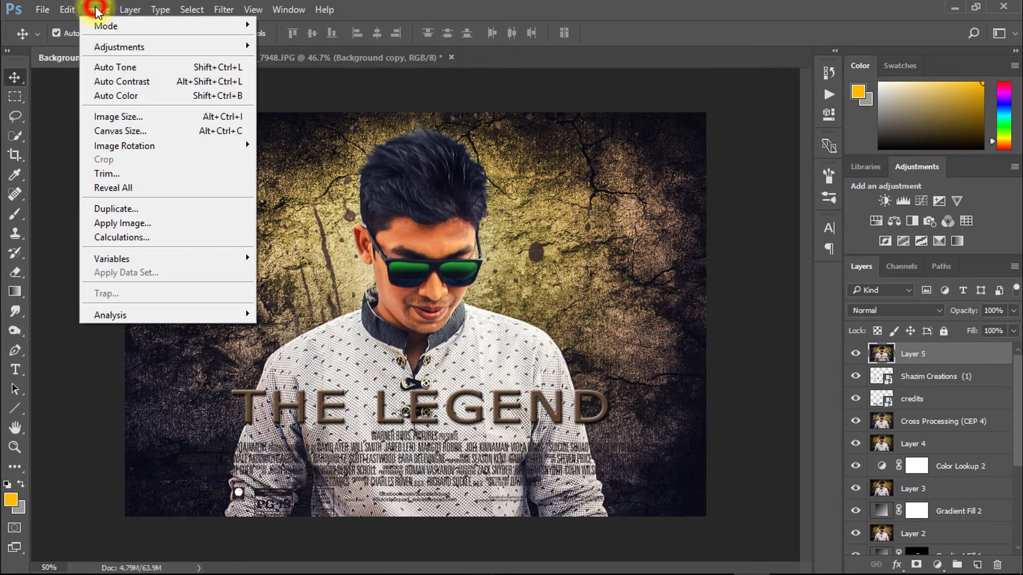
left_click(139, 115)
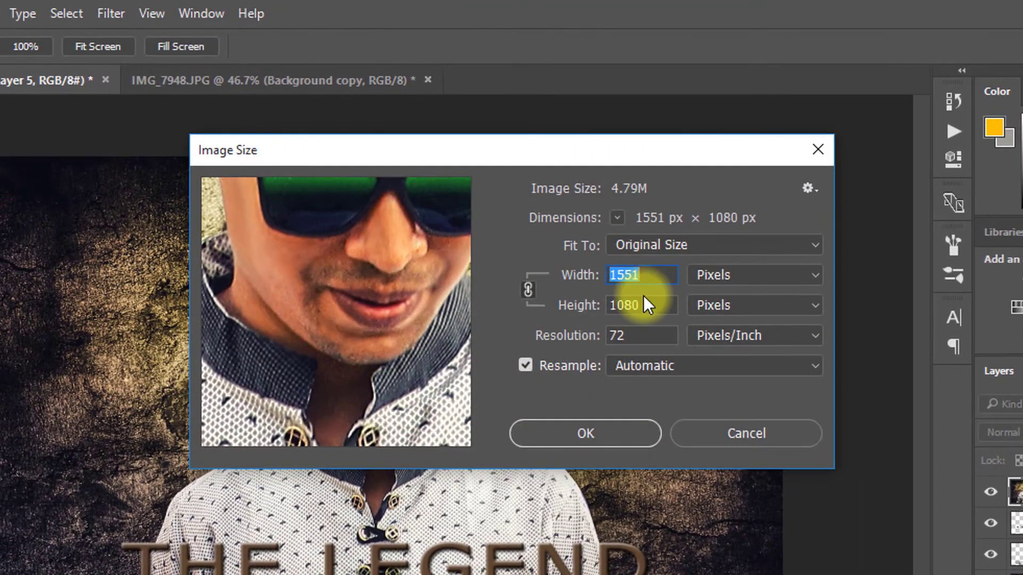
type("3000")
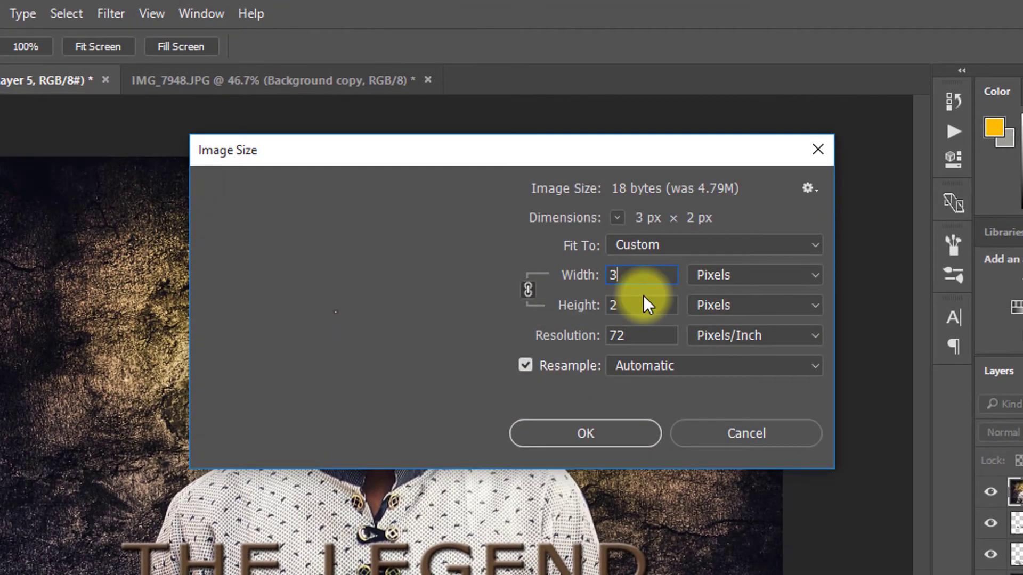
double_click(646, 334)
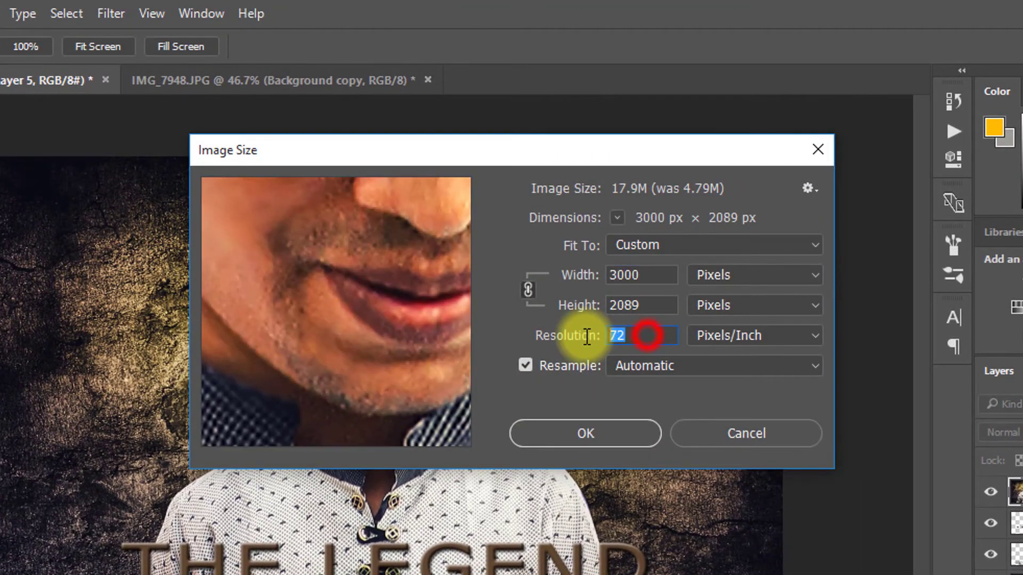
type("300")
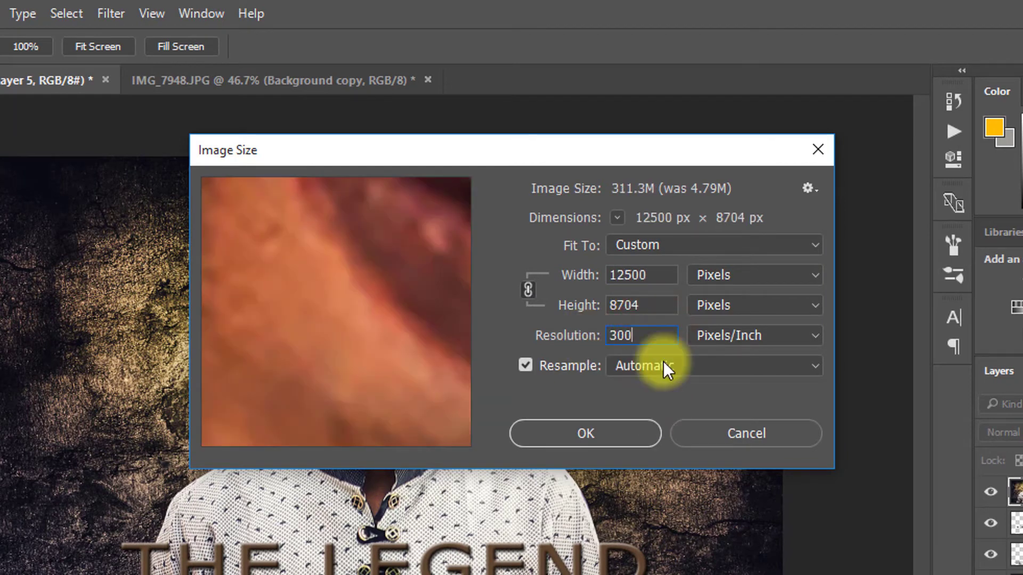
left_click_drag(649, 274, 533, 274)
type("3000")
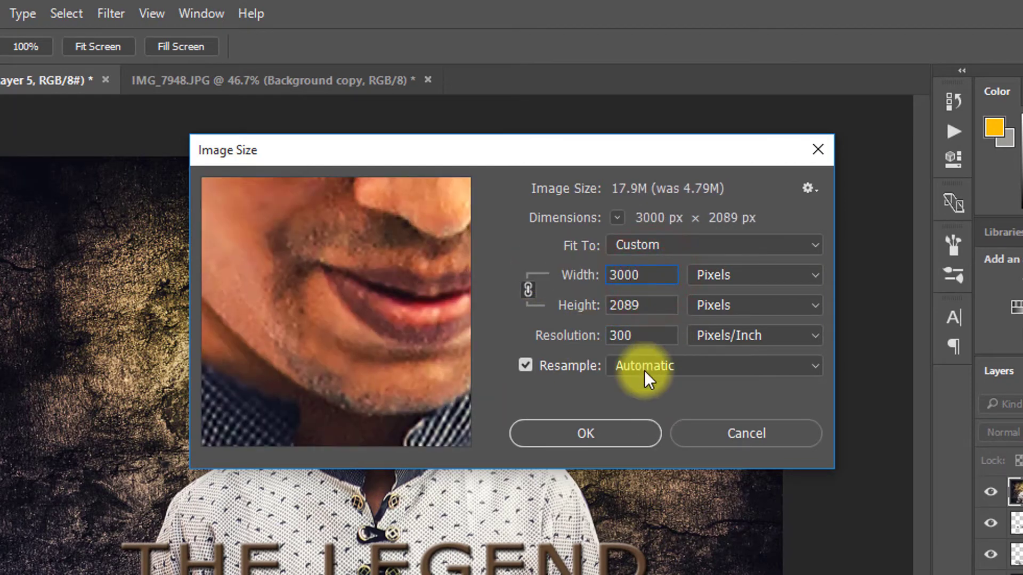
left_click(600, 427)
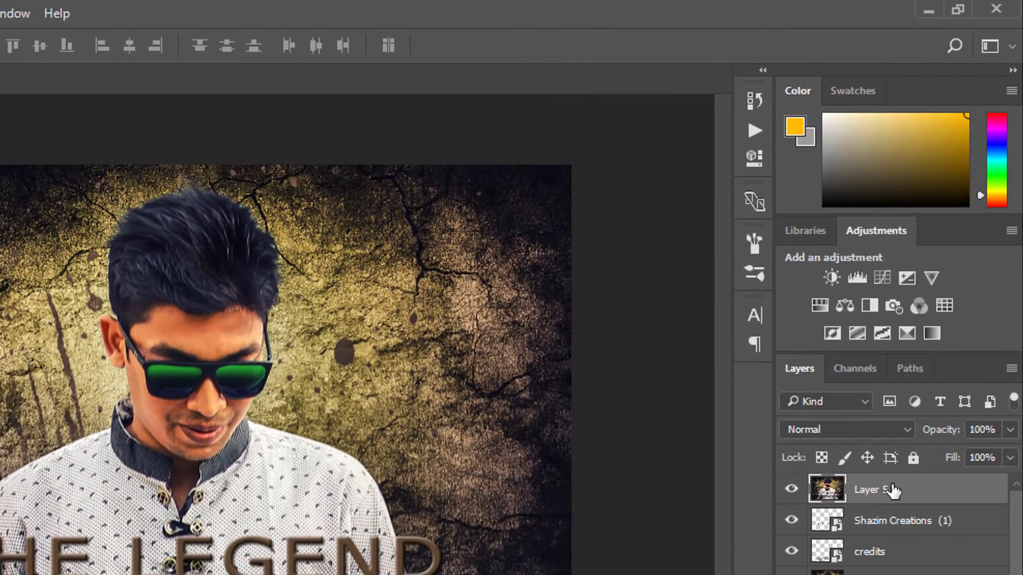
Add a Stroke layer style to the top stamped layer with a size of 40 px, positioned inside
right_click(929, 354)
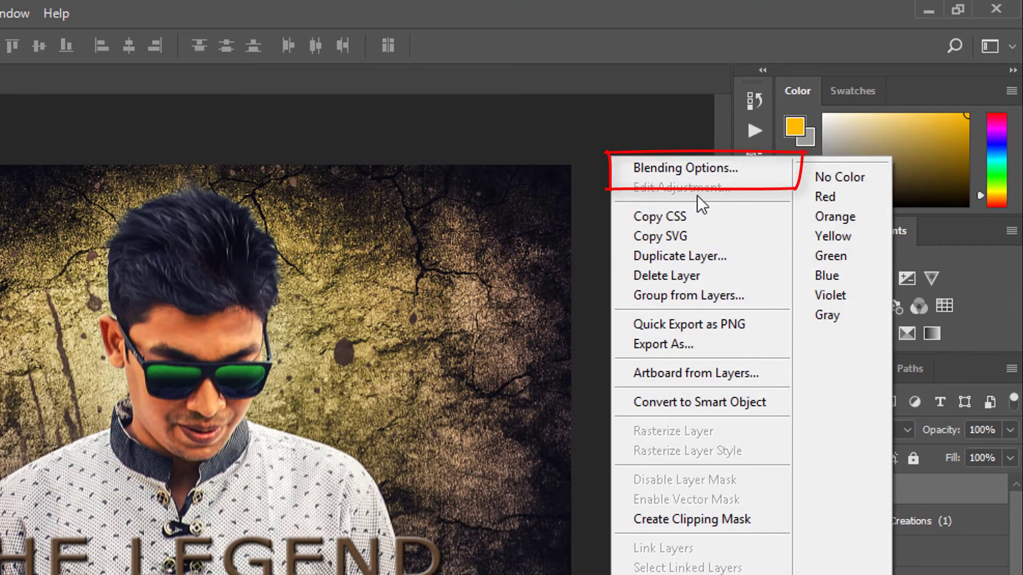
left_click(696, 167)
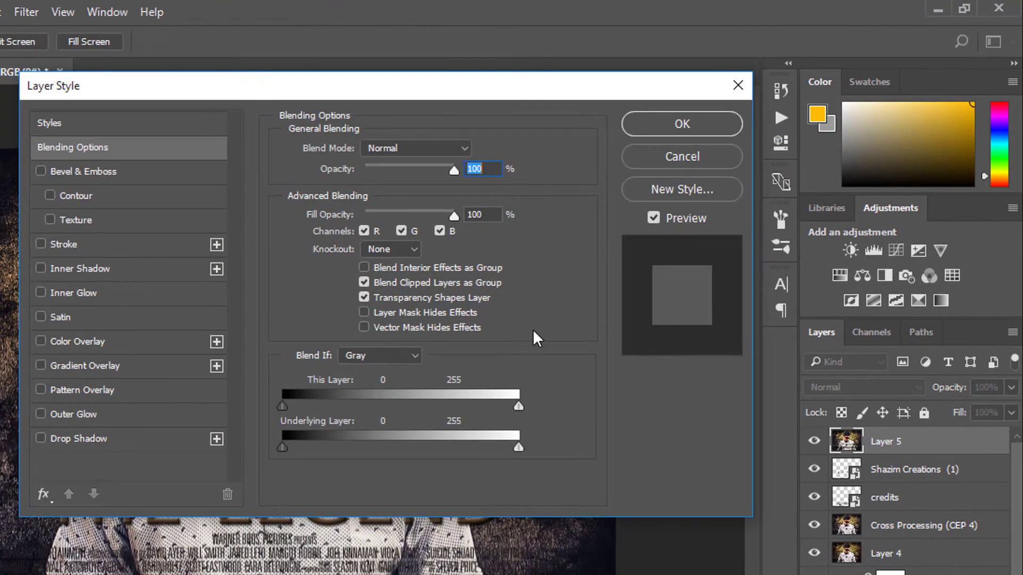
left_click_drag(267, 90, 597, 142)
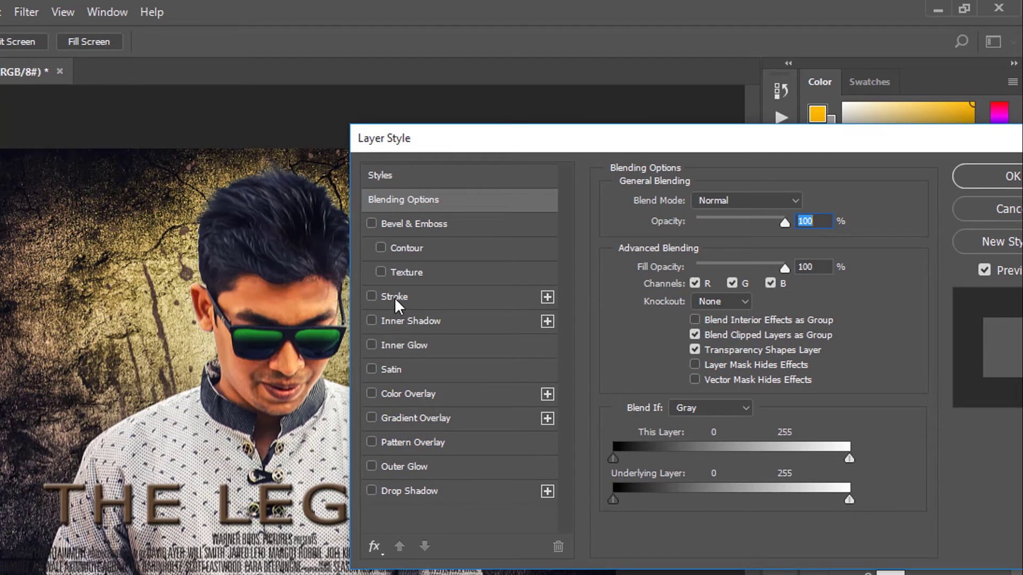
left_click(379, 296)
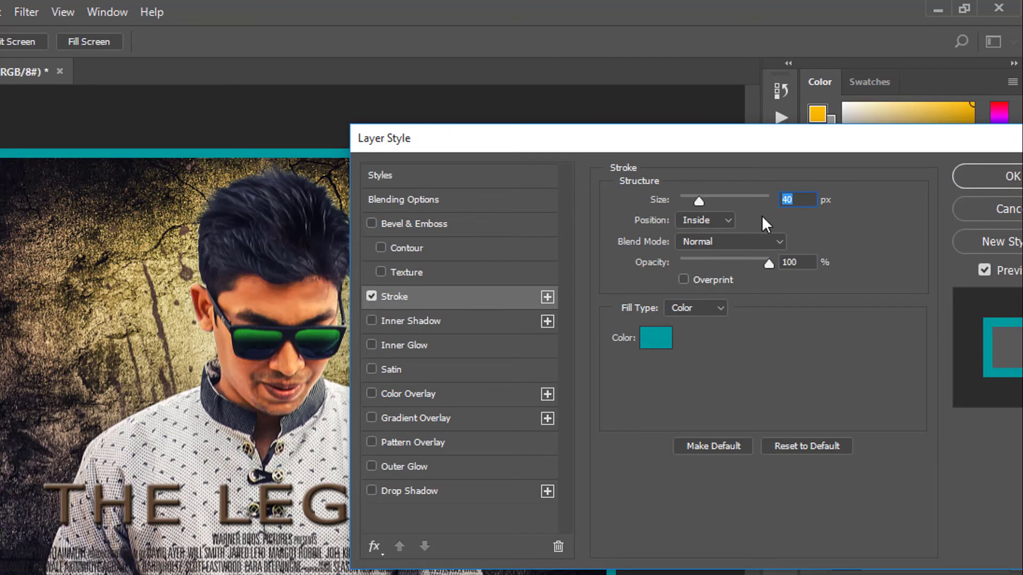
type("20")
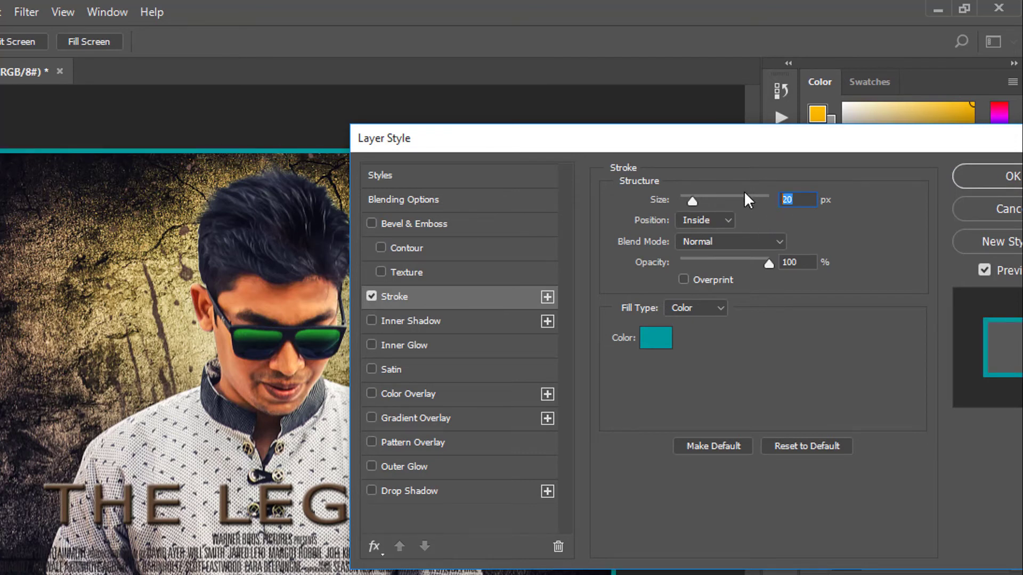
type("40")
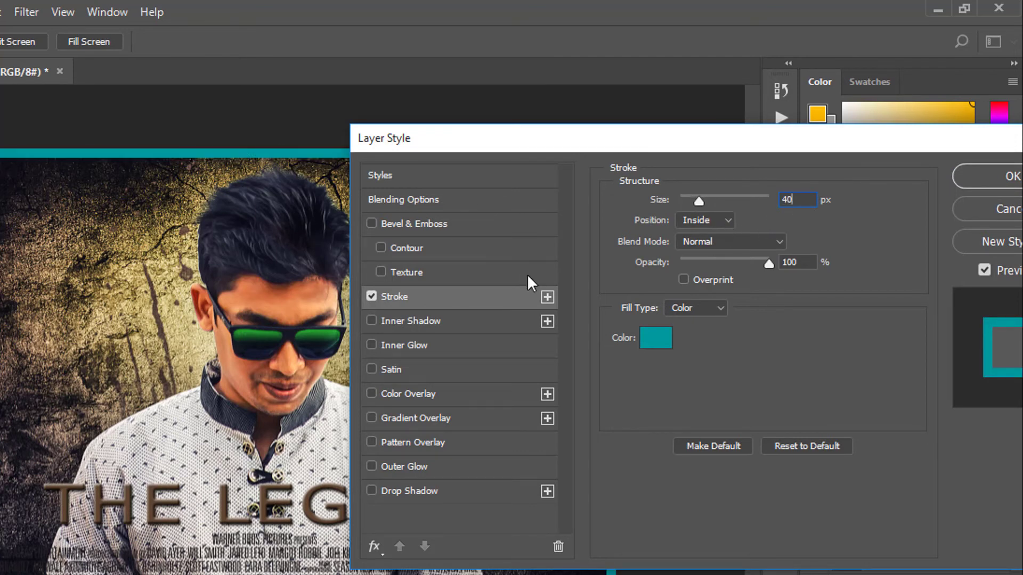
Set the stroke color to bright blue #00a3e0 and apply the layer style
left_click(659, 341)
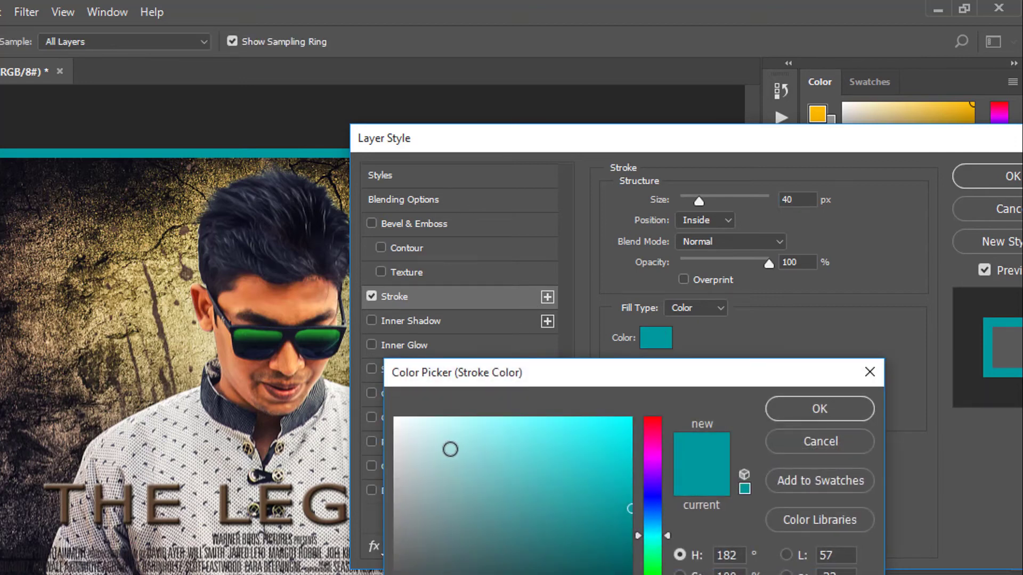
left_click_drag(451, 448, 637, 447)
left_click_drag(723, 433, 725, 427)
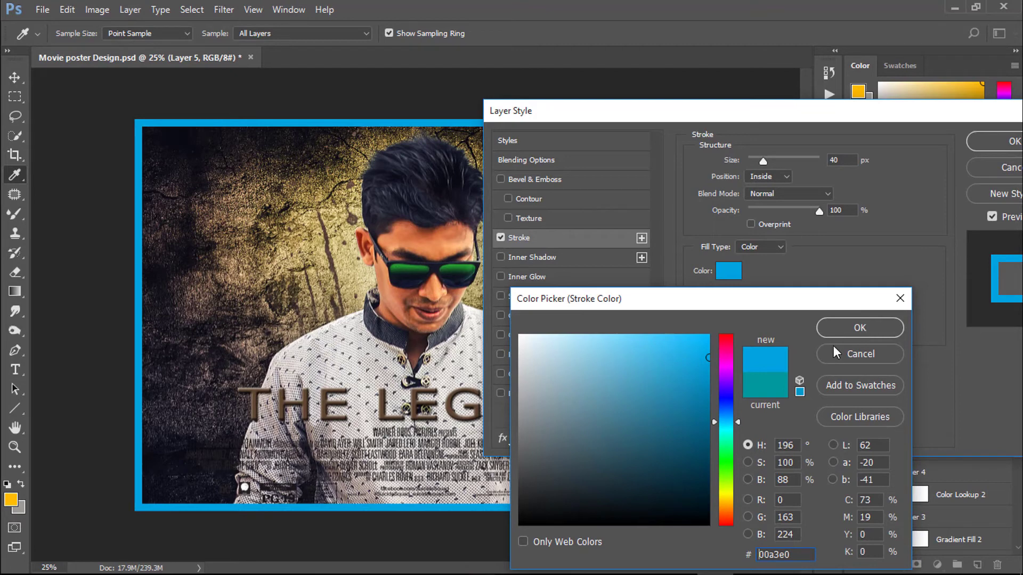
left_click_drag(725, 428, 726, 422)
left_click(850, 328)
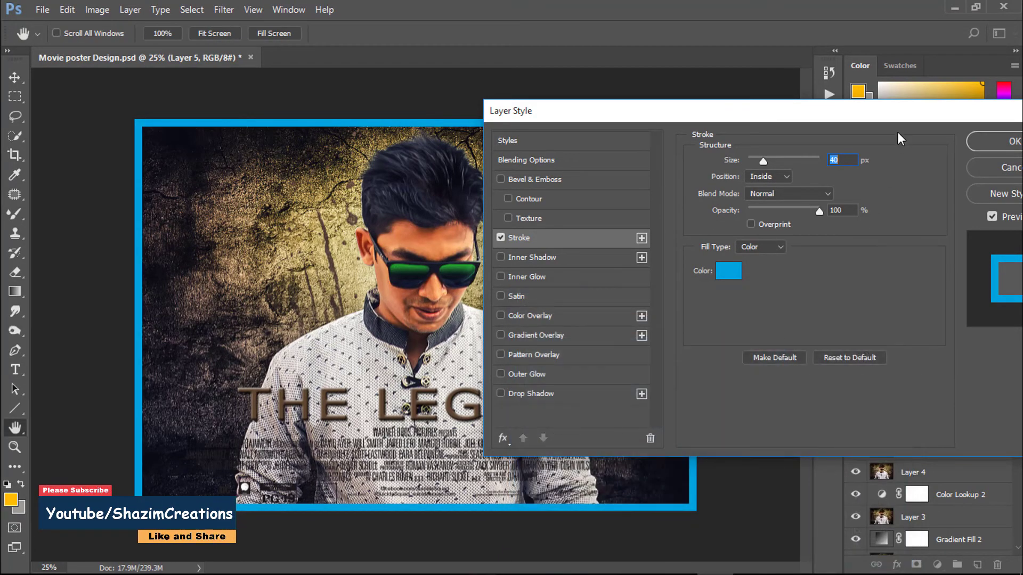
left_click_drag(897, 118, 832, 120)
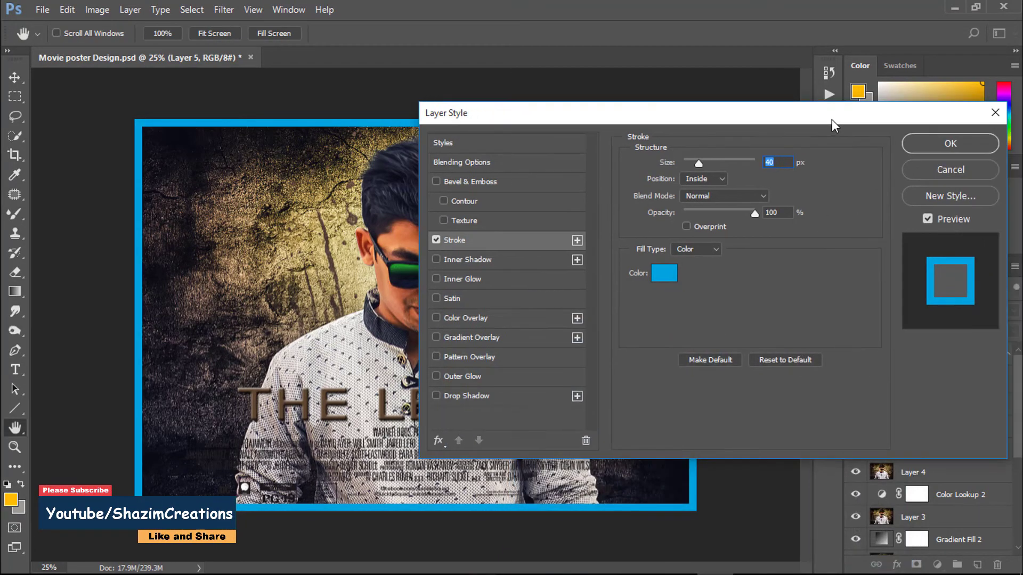
left_click(954, 142)
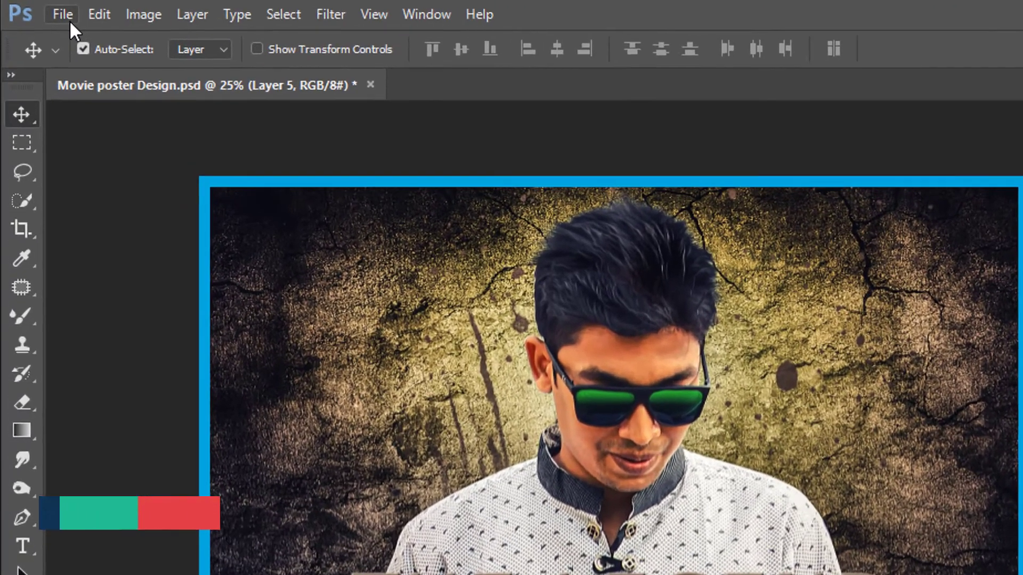
Save a JPEG copy named Movie poster Design in the Texture Portrait Movie Poster folder on the Desktop
left_click(43, 10)
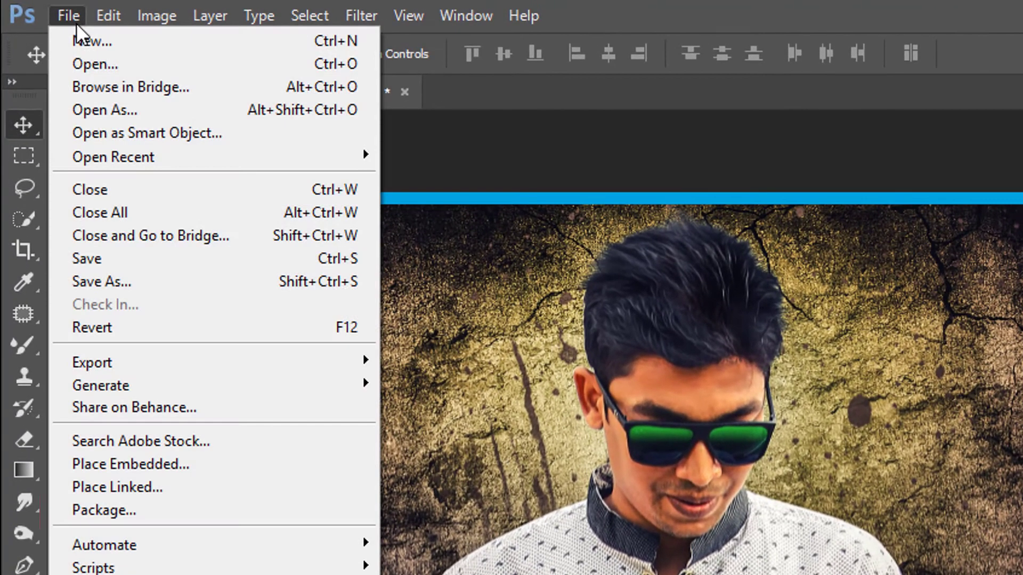
left_click(134, 284)
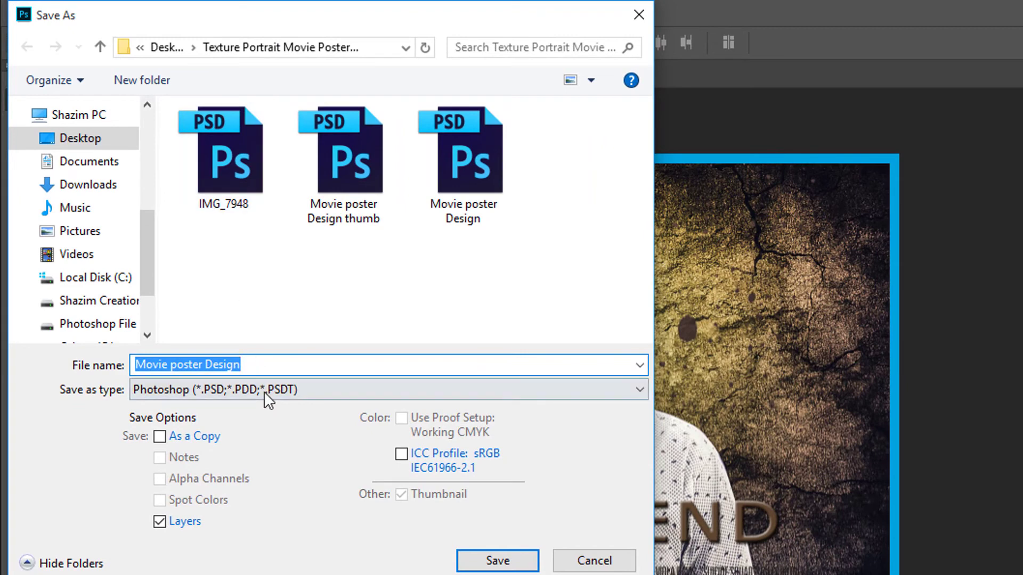
left_click(107, 140)
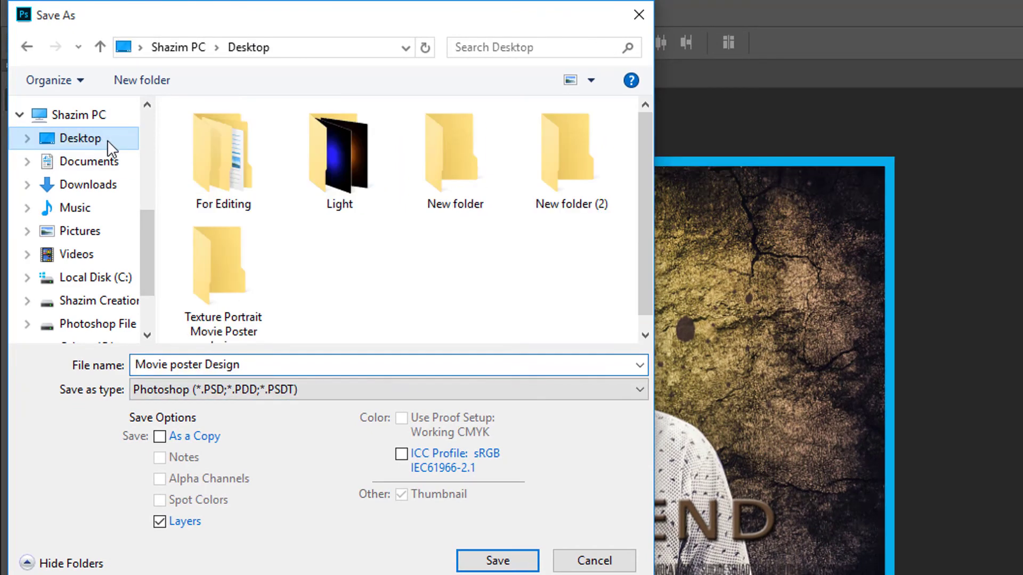
double_click(239, 286)
left_click(284, 388)
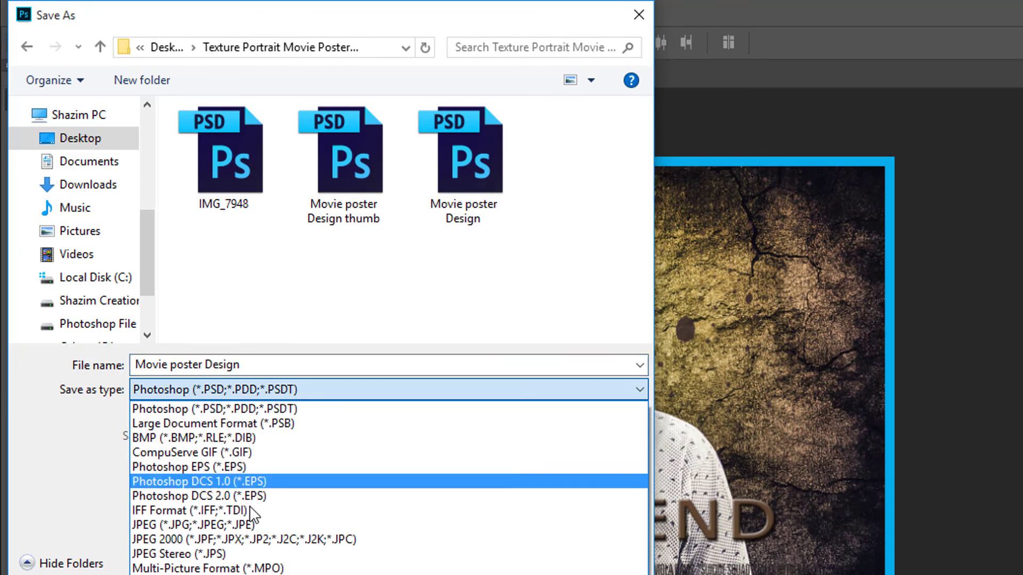
left_click(247, 520)
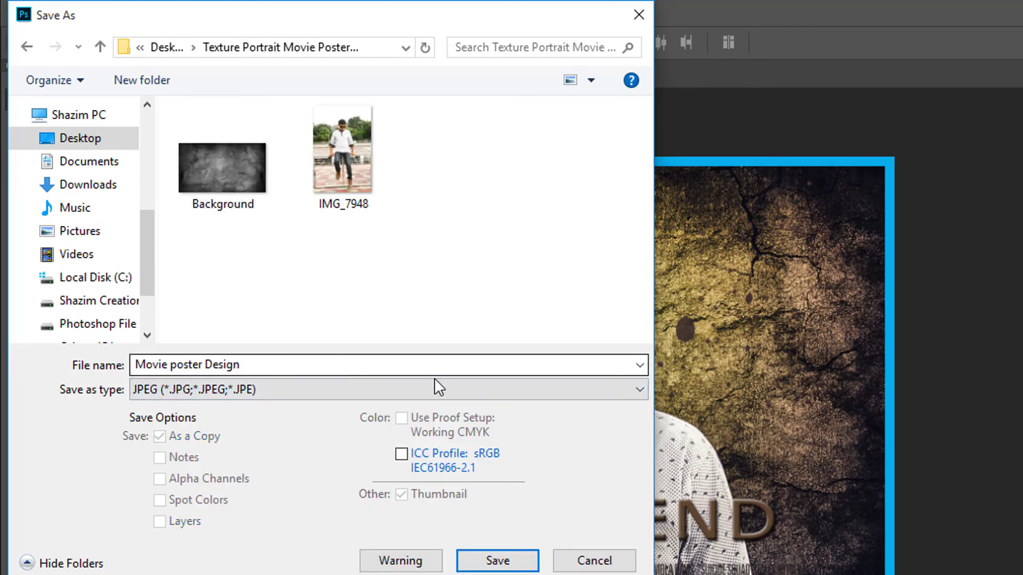
left_click(493, 561)
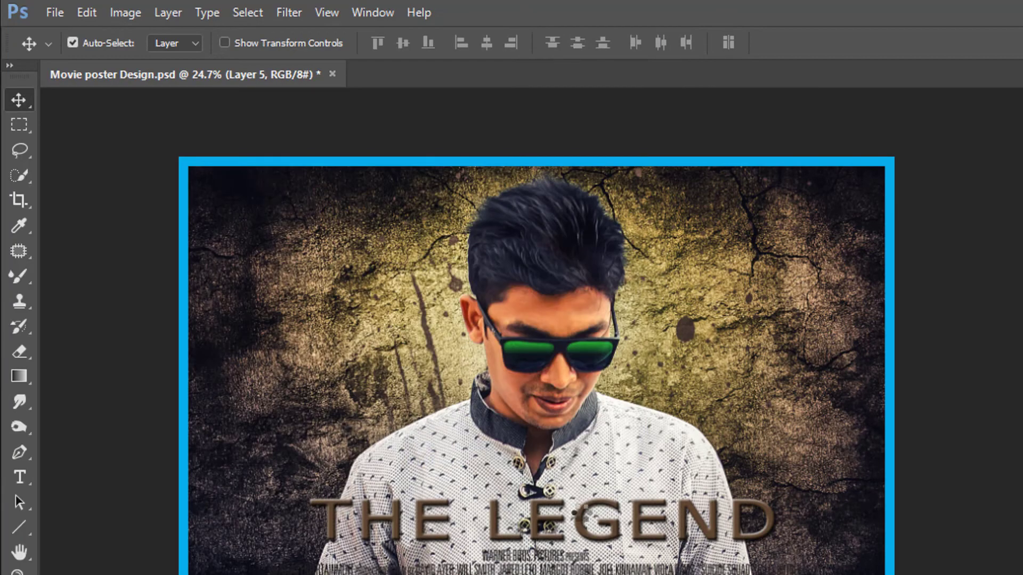